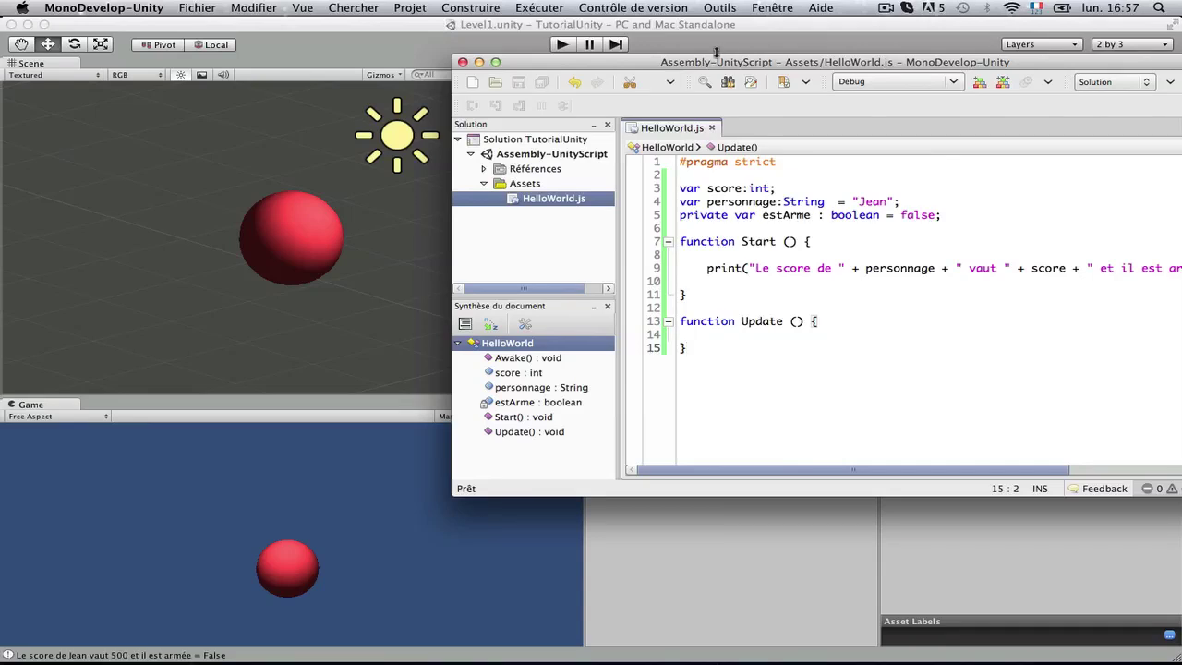
Delete the print(...) line in Start() and leave an indented blank line in its place
mouse_move(709, 62)
mouse_down()
mouse_move(476, 81)
mouse_move(481, 51)
mouse_up()
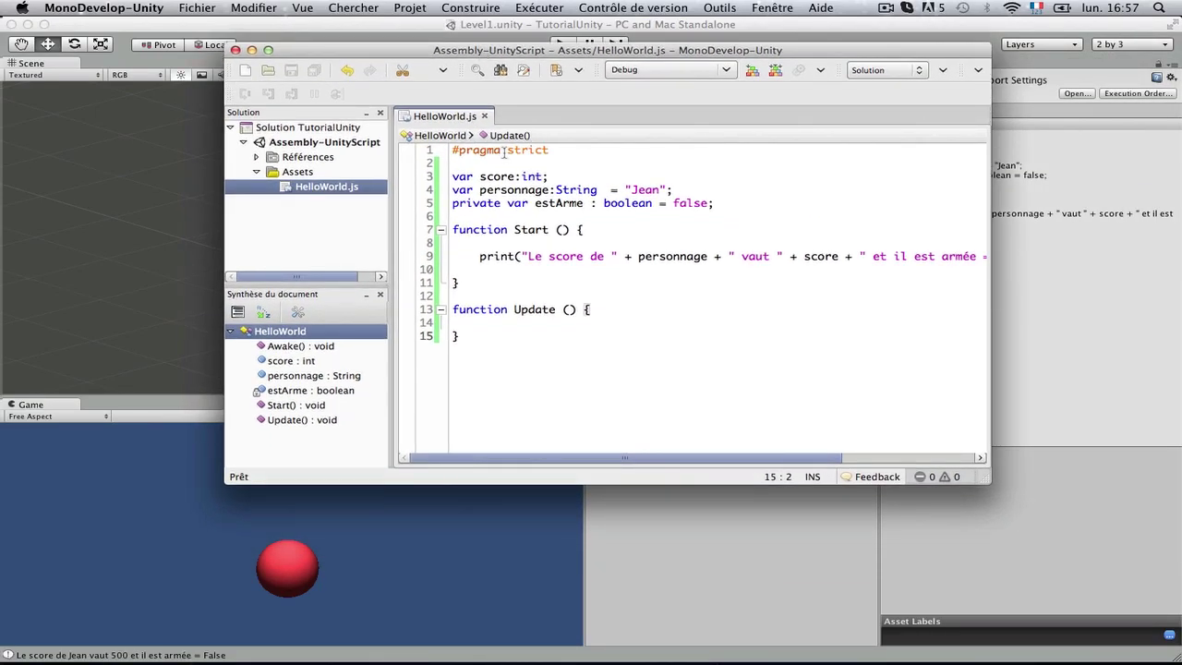
click(729, 200)
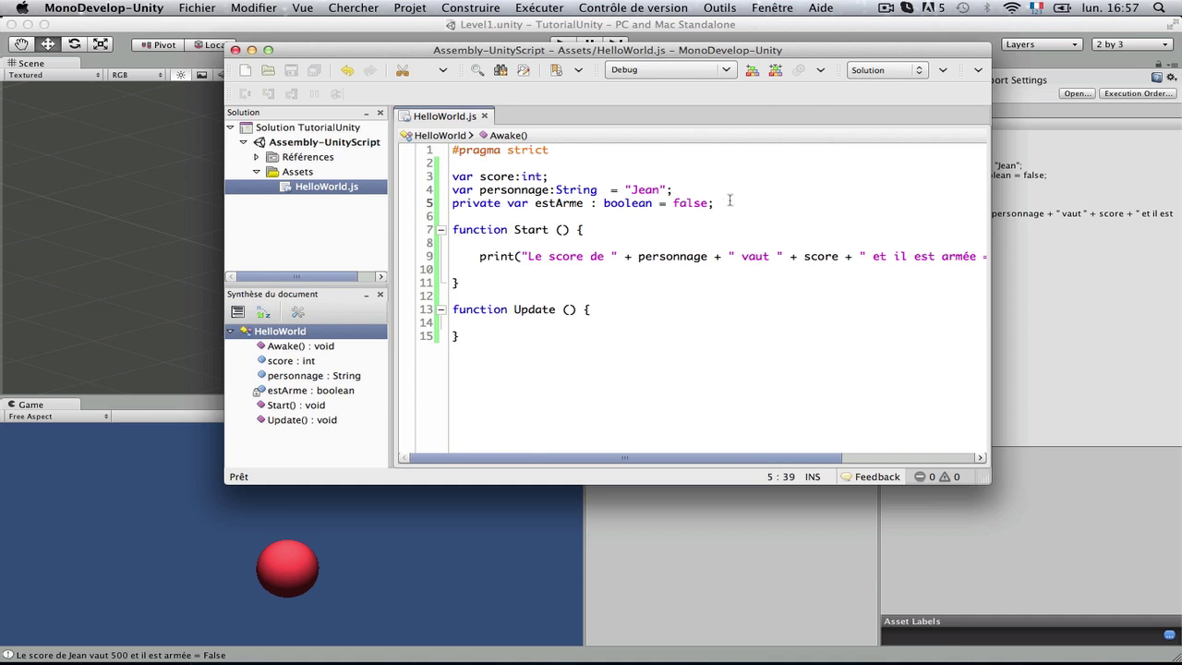
drag(485, 271, 445, 256)
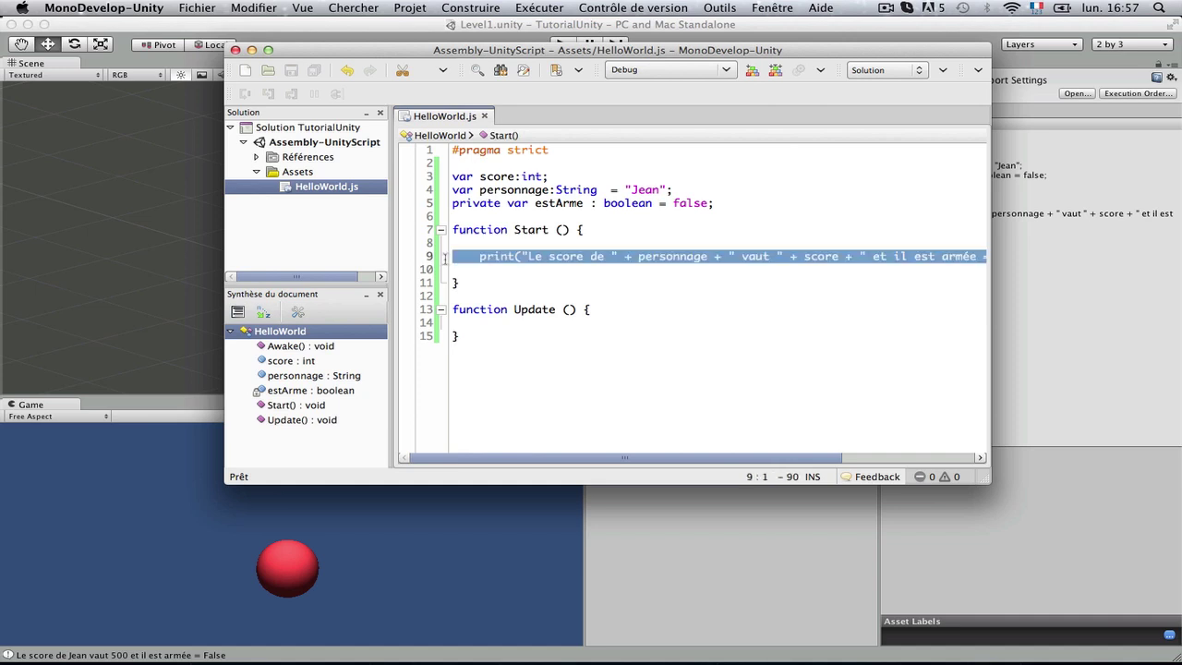
key(BackSpace)
key(Return)
key(Up)
key(Tab)
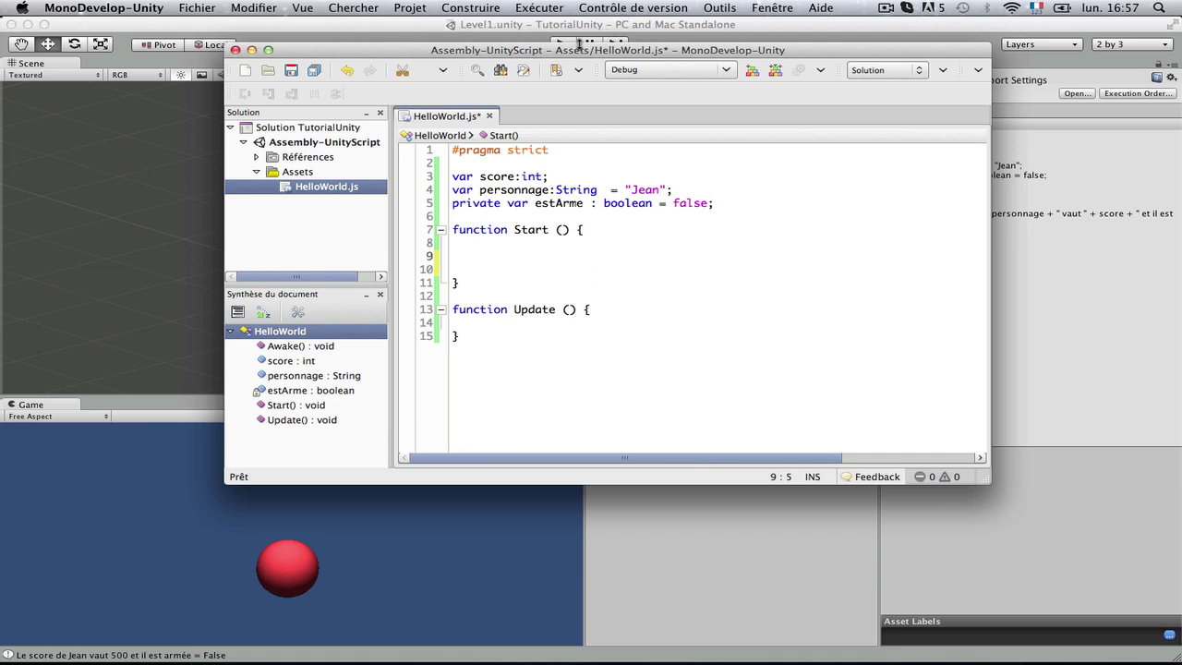
drag(580, 50, 466, 84)
Check GameObject's Score of 500 in the Inspector, then reopen HelloWorld.js in MonoDevelop
click(730, 39)
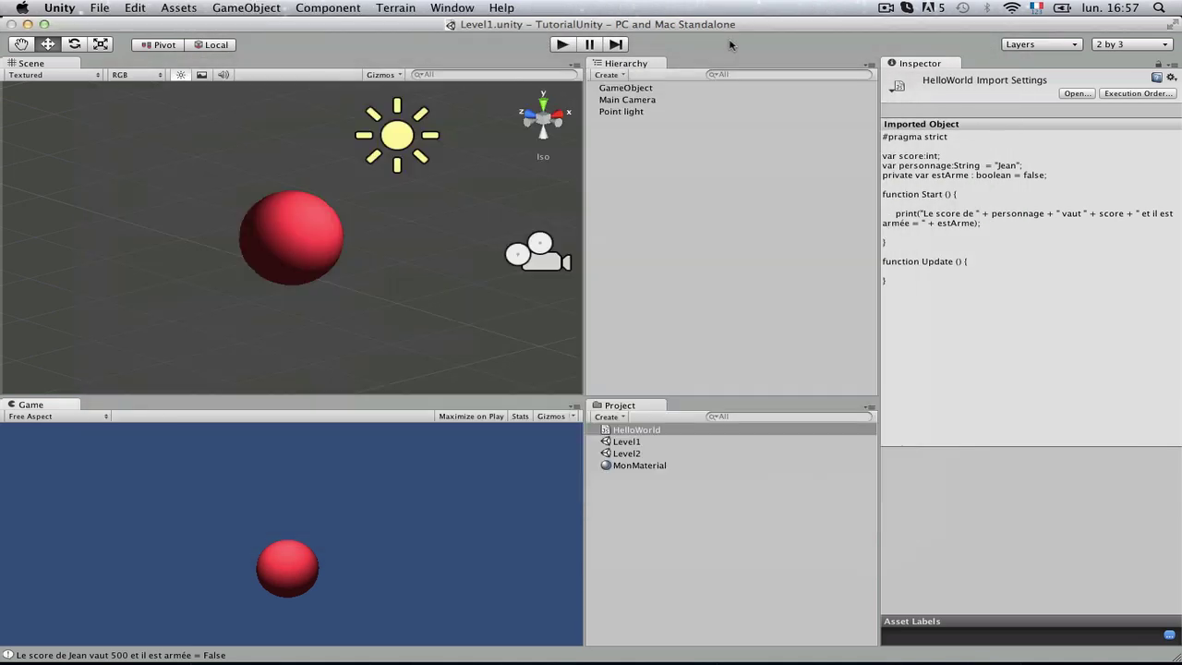
click(637, 88)
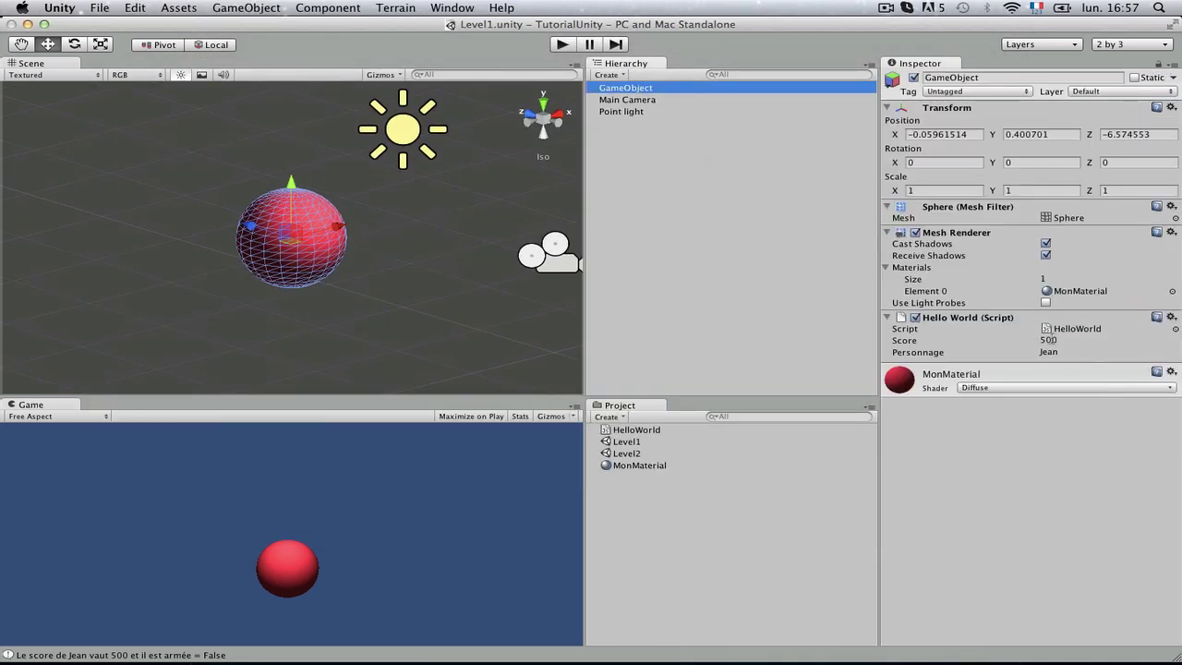
click(1049, 340)
click(724, 242)
double_click(631, 430)
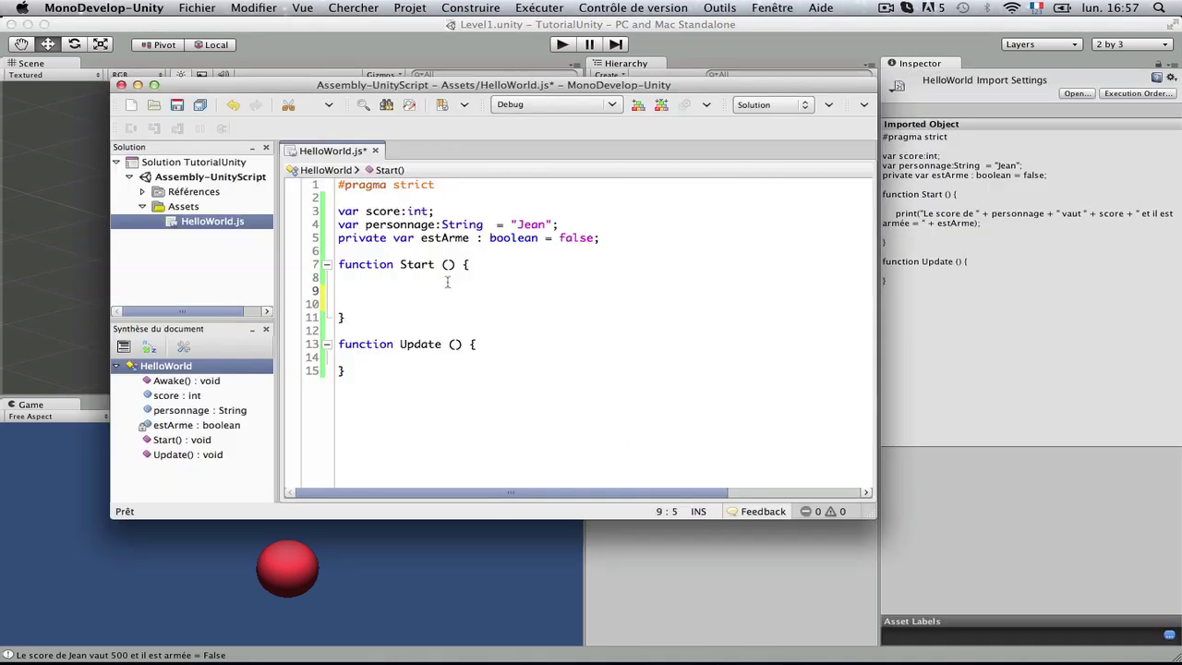
Type an empty if(){ } block on line 9 of Start()
click(446, 292)
text(if()
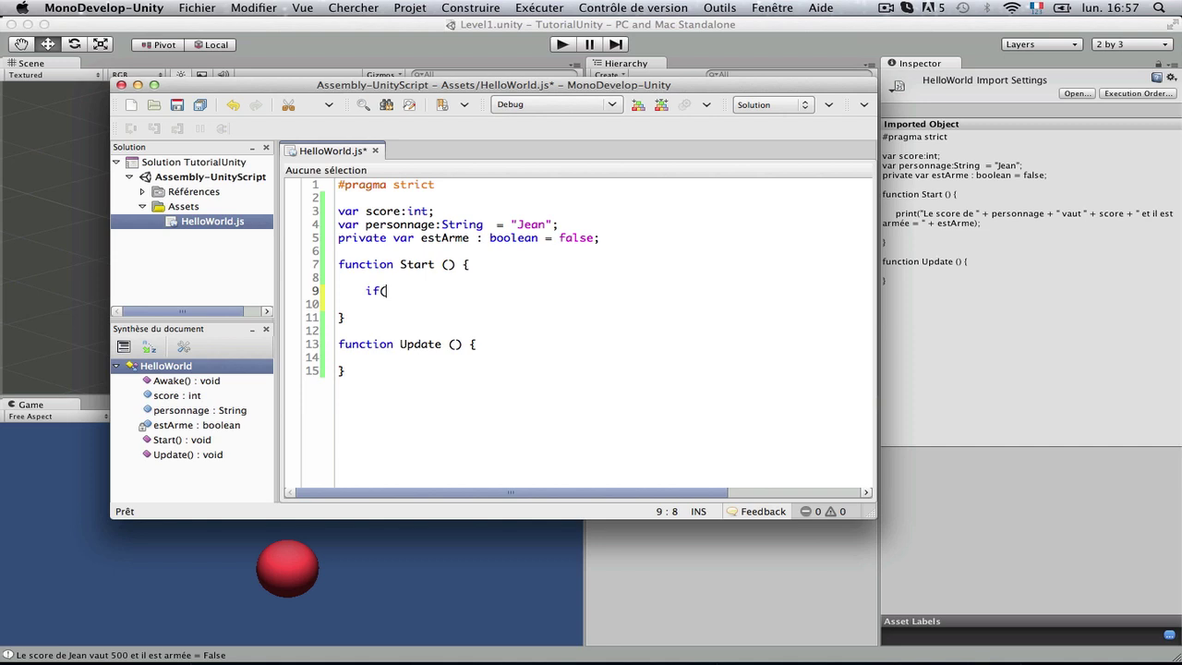
text(){)
key(Return)
key(Return)
text(})
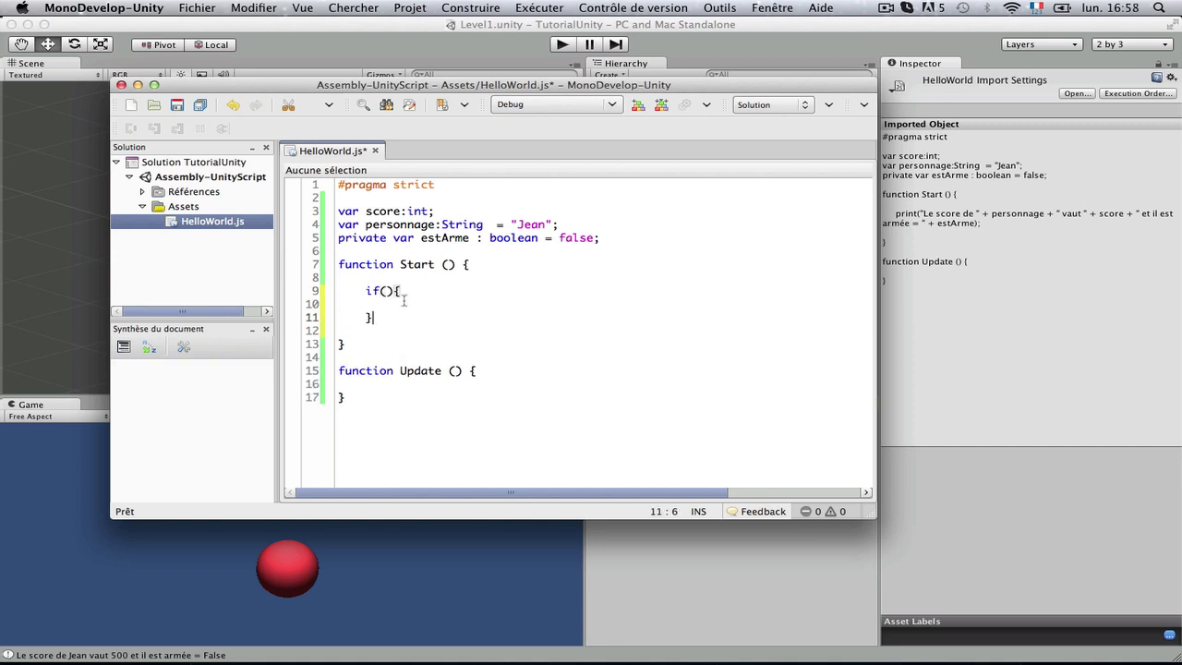
click(381, 290)
key(Down)
Write score > 500 as the if condition
click(385, 290)
double_click(383, 291)
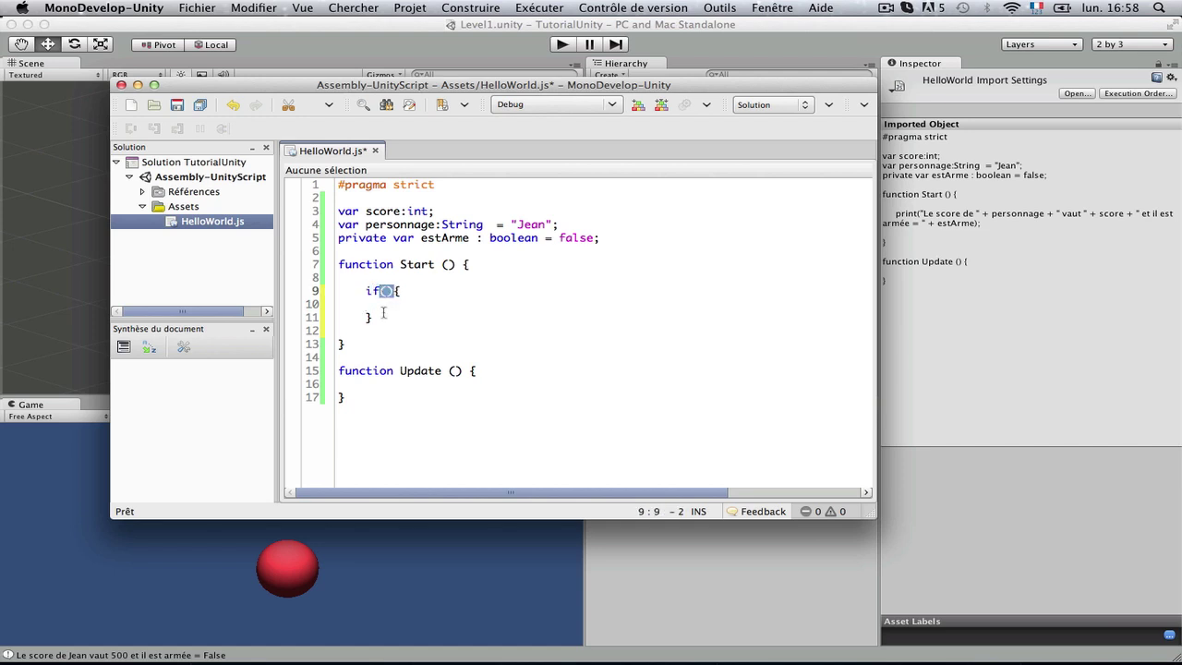
click(385, 290)
text(sc)
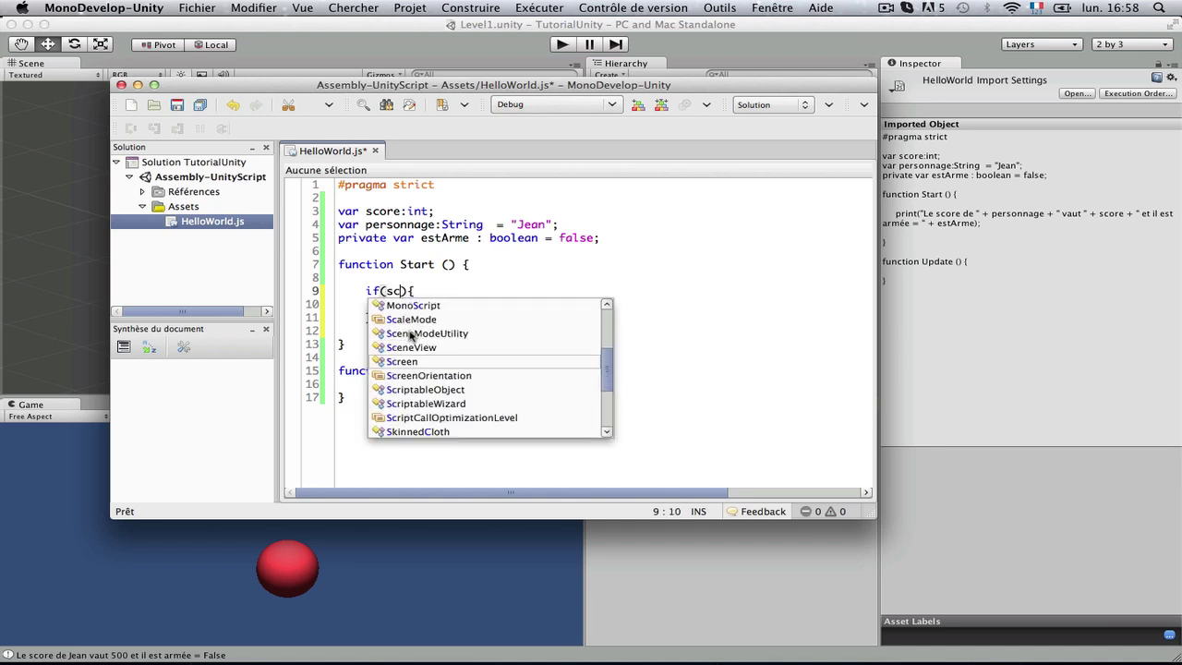
text(ore > 500)
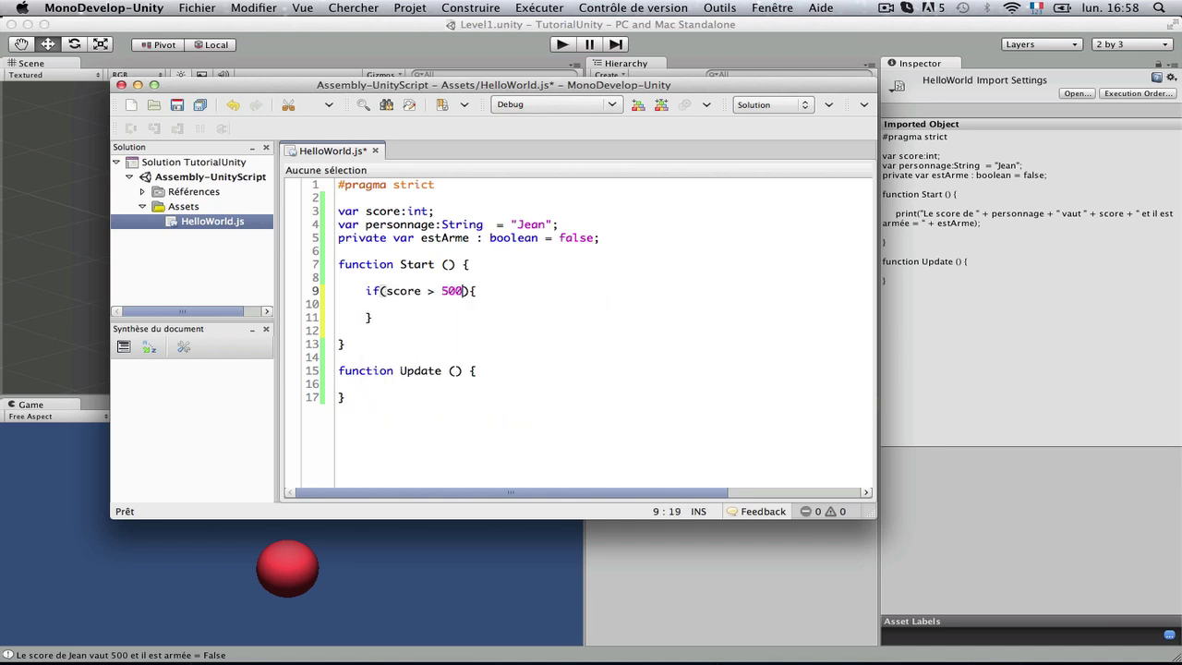
drag(385, 291, 466, 293)
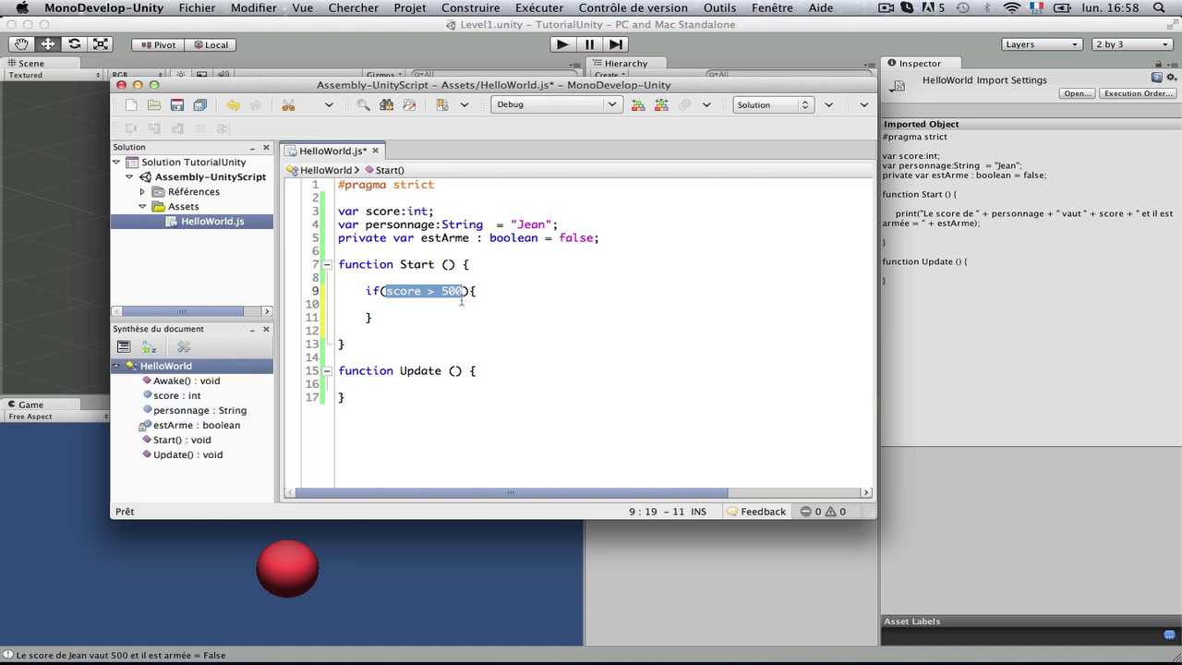
click(461, 302)
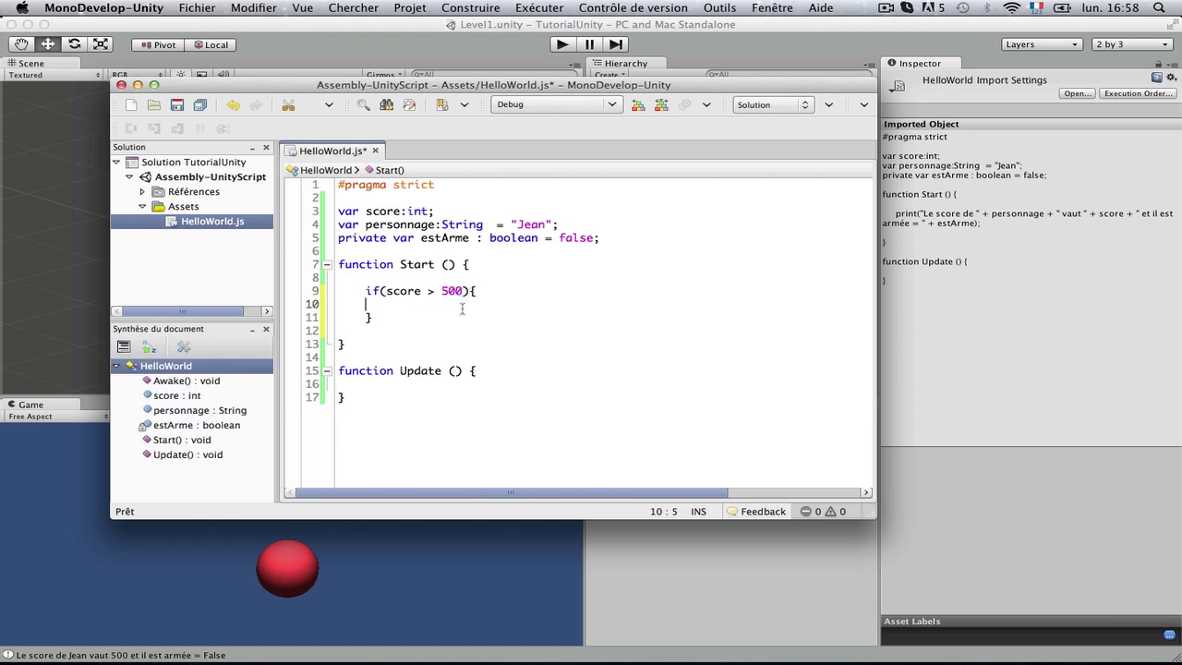
Change the operator so the condition reads score >= 500
triple_click(450, 292)
click(447, 302)
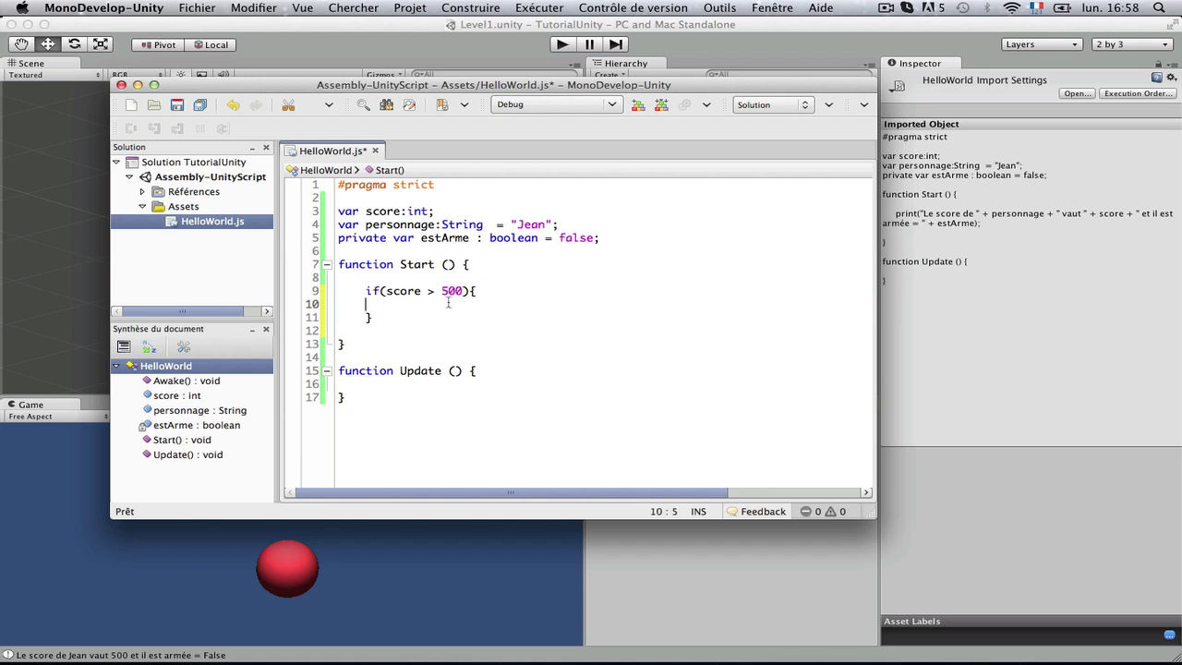
click(429, 291)
text(=)
double_click(430, 290)
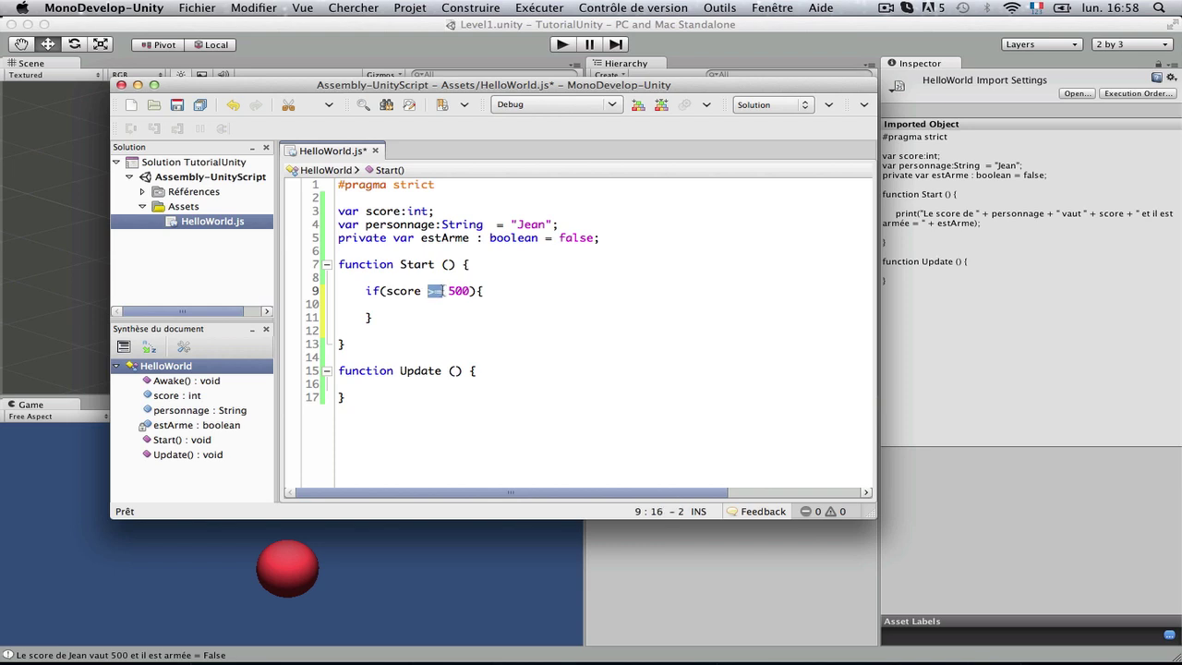
click(433, 290)
drag(438, 291, 443, 291)
click(452, 301)
double_click(458, 290)
Add an indented print("Objectif atteint"); inside the if block
click(450, 299)
key(Tab)
text(pr)
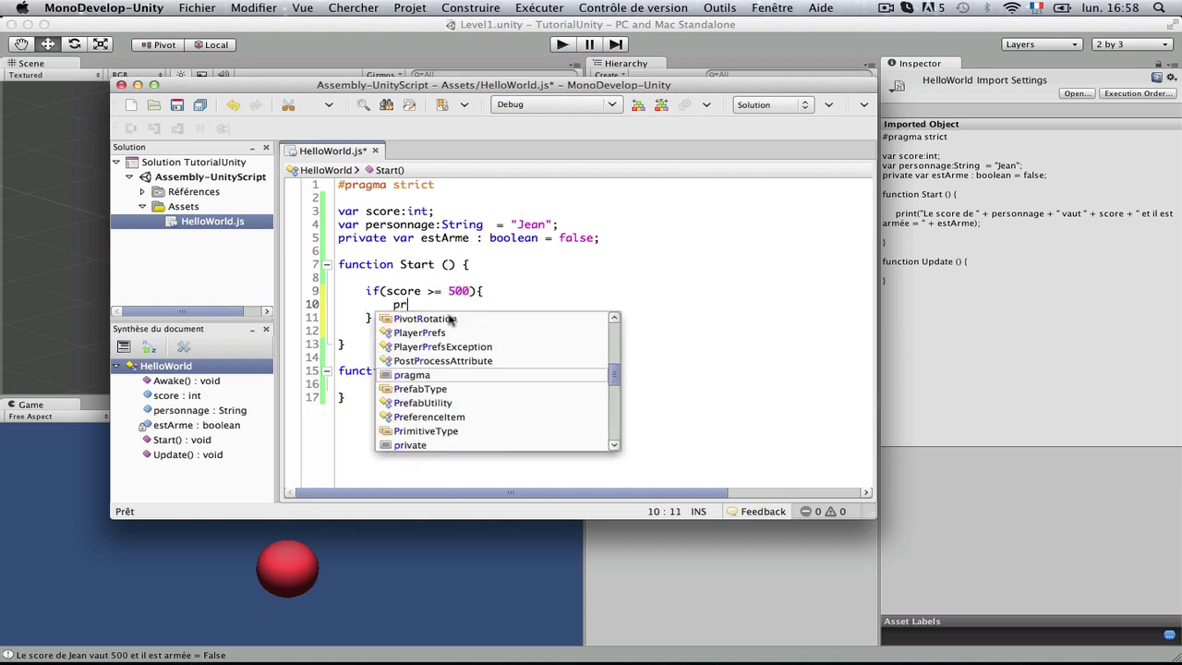
text(int();)
key(Left)
key(Left)
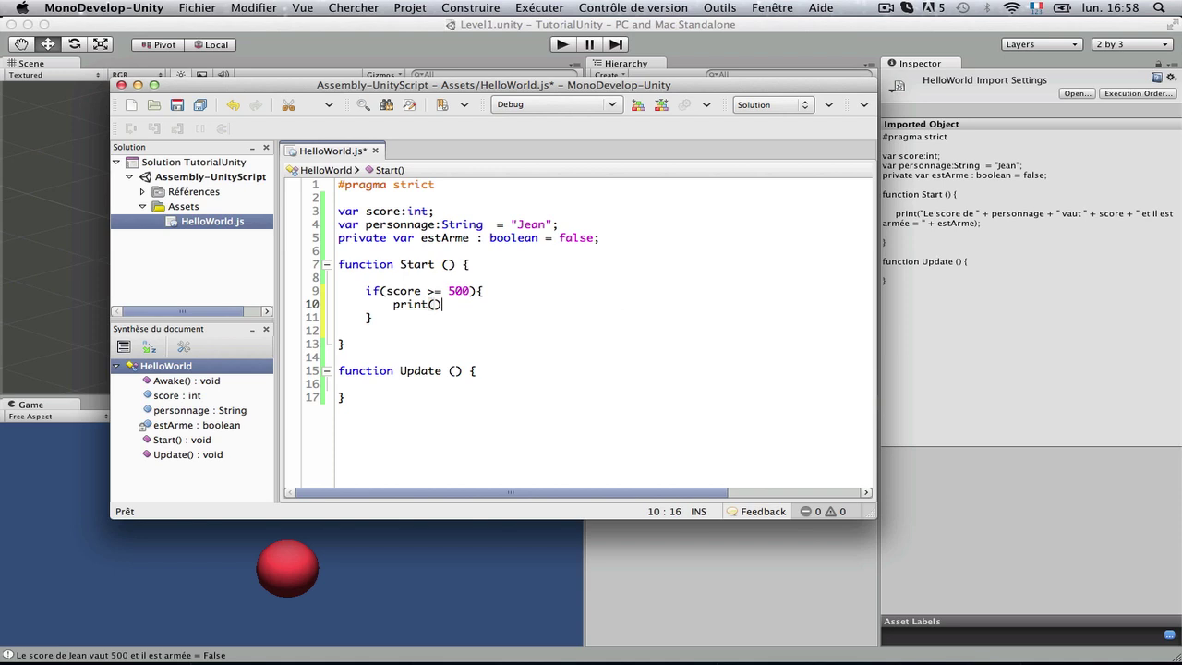
text("Ob)
text(jectif atteint)
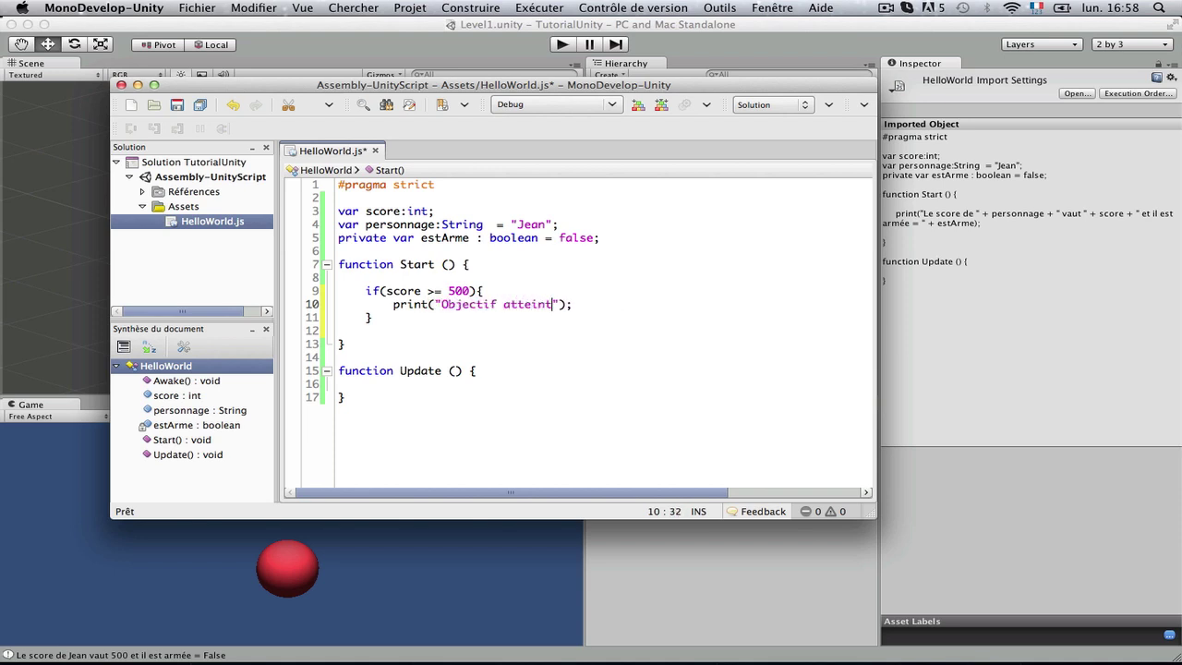
click(462, 270)
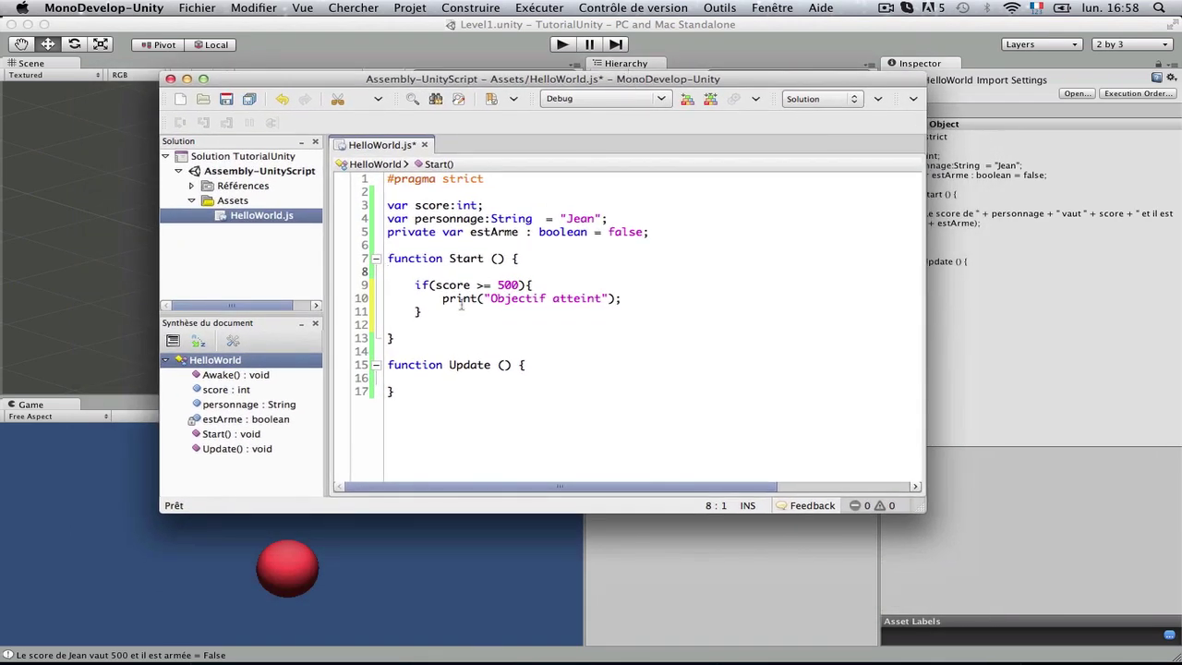
click(450, 321)
click(453, 312)
Add an empty else{ } block right after the if block's closing brace
text(else{)
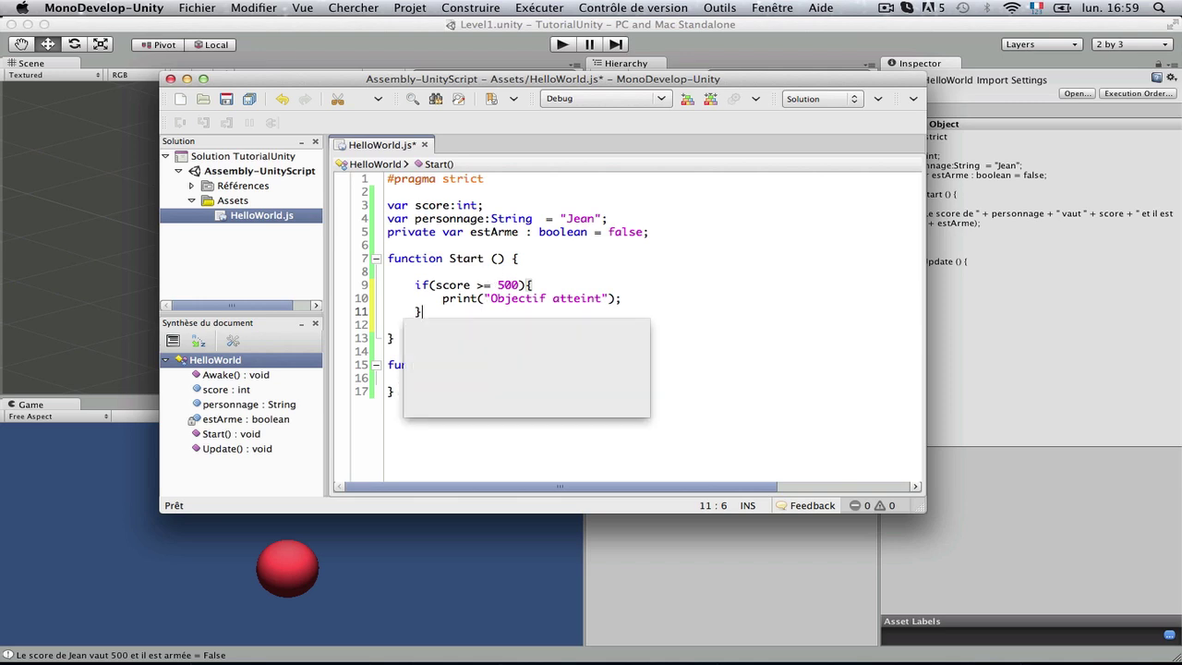
key(Return)
key(Return)
text(})
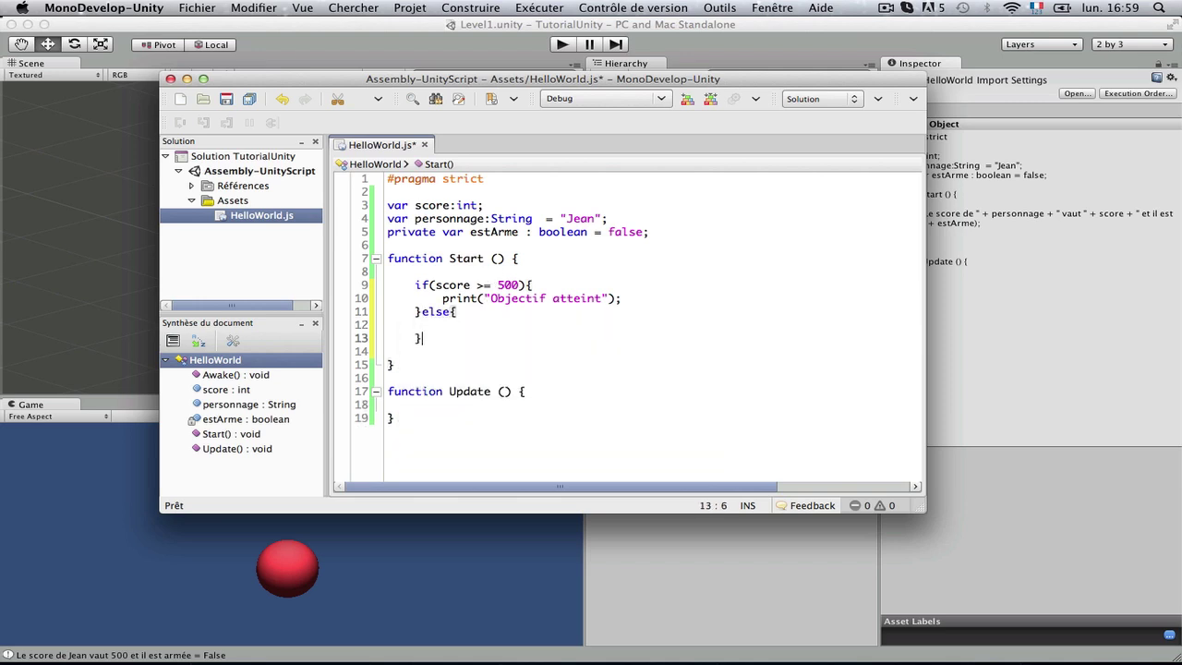
mouse_move(422, 313)
mouse_down()
mouse_move(471, 316)
mouse_move(466, 325)
mouse_up()
click(448, 338)
double_click(434, 312)
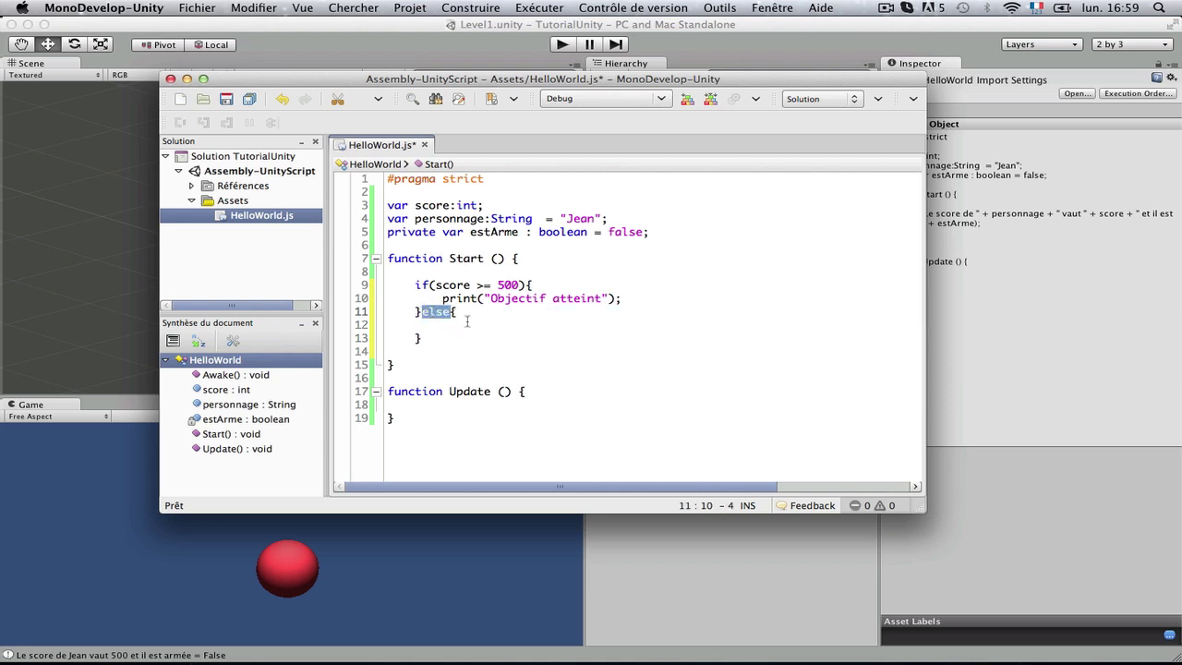
click(467, 320)
double_click(431, 313)
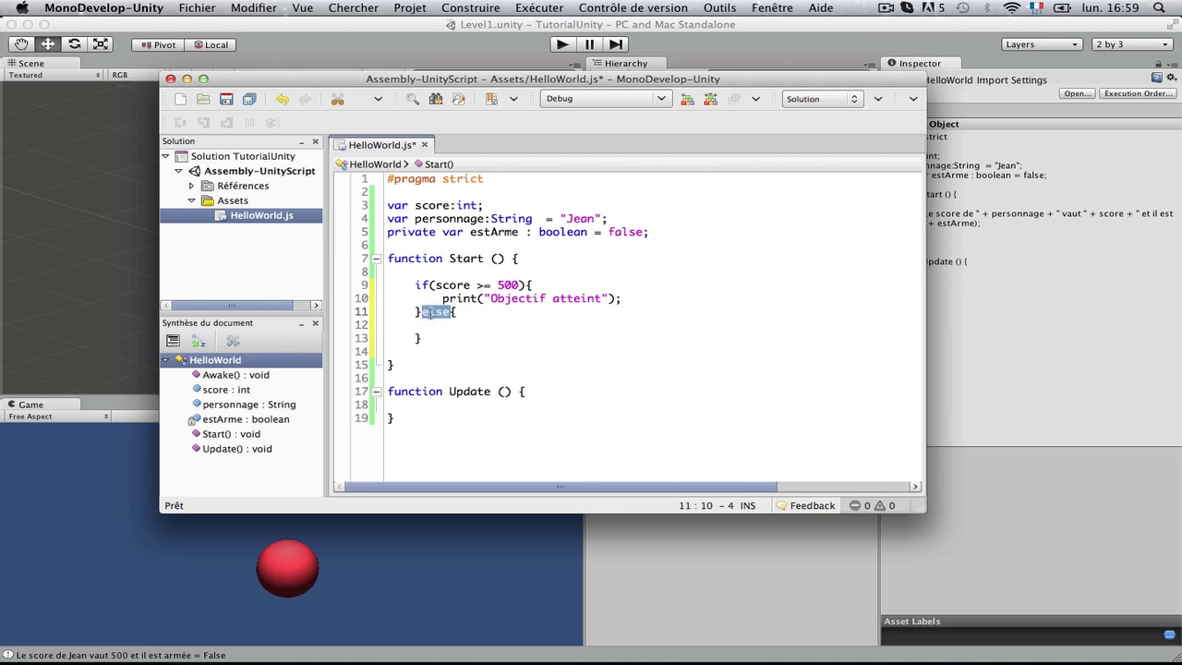
click(456, 328)
Paste the print line into the else, make it "Objectif non atteint", and save
drag(442, 299, 625, 307)
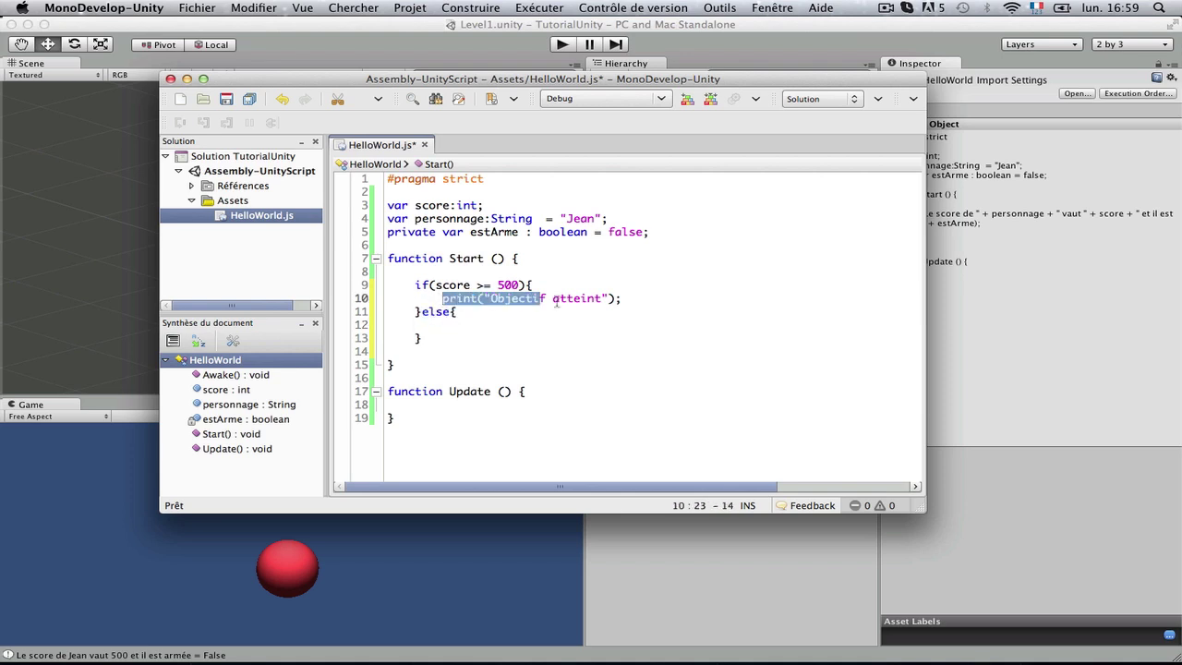
click(583, 319)
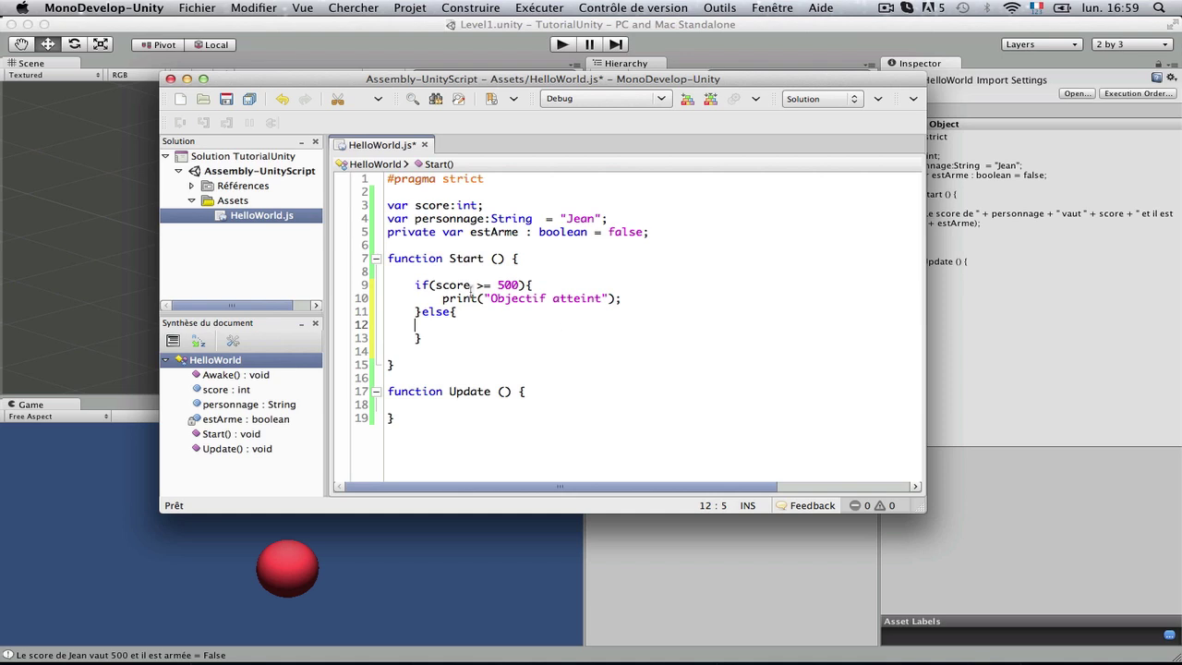
drag(470, 286, 522, 285)
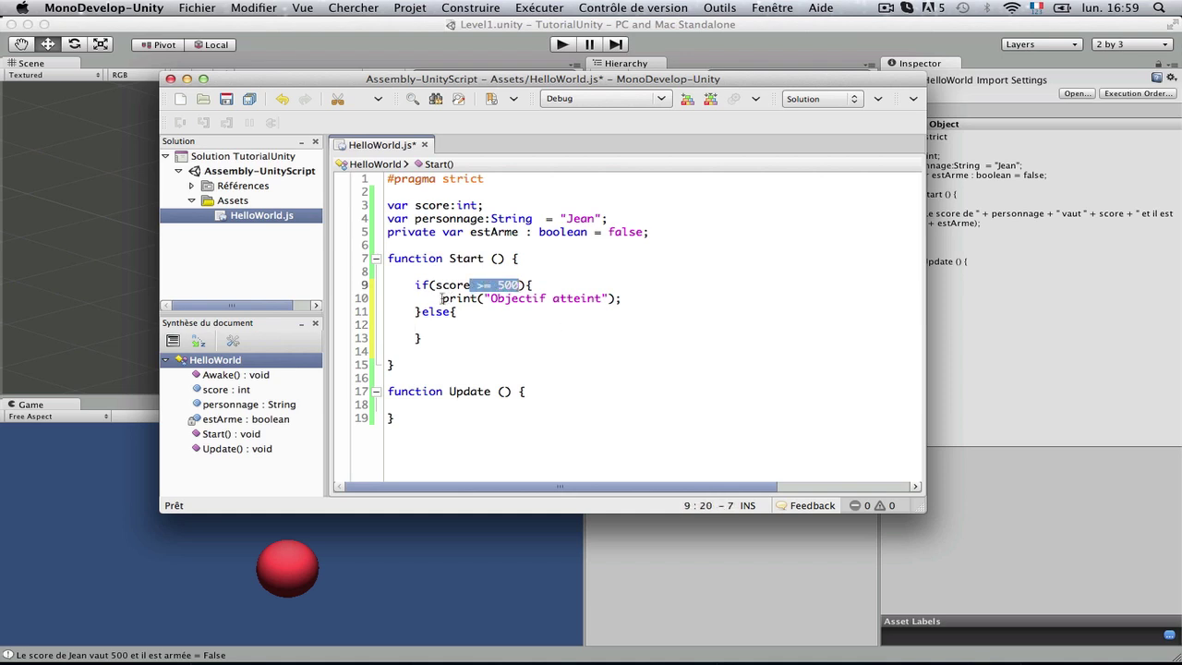
drag(443, 298, 626, 298)
key(super+c)
click(520, 328)
key(super+v)
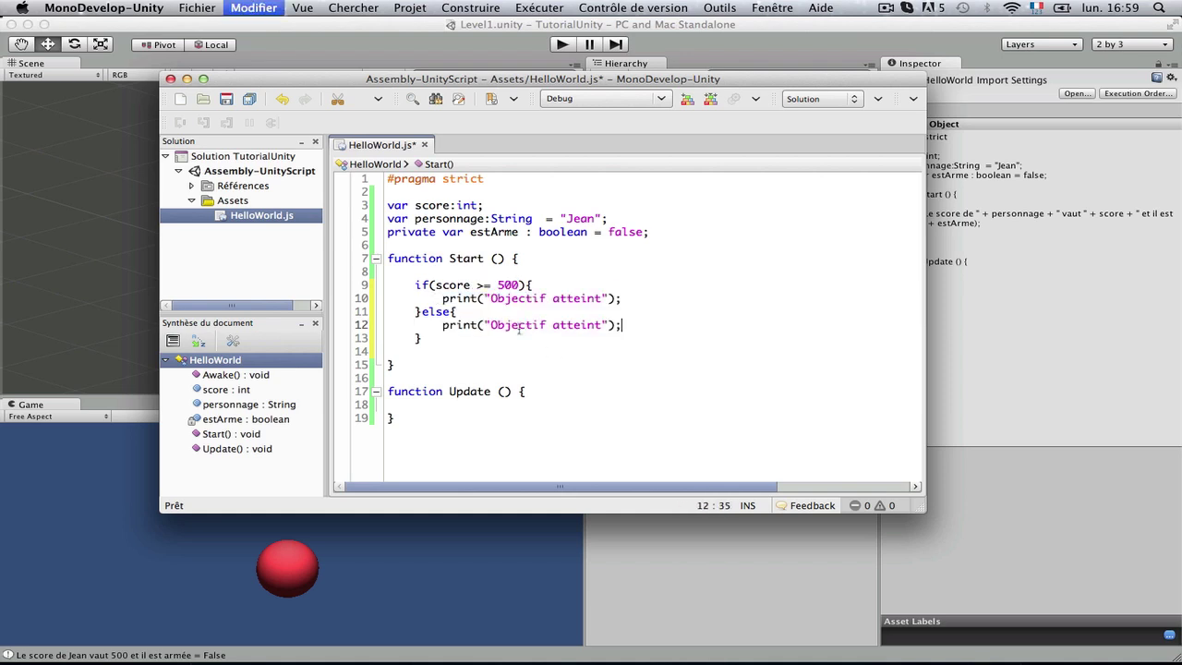
text(non)
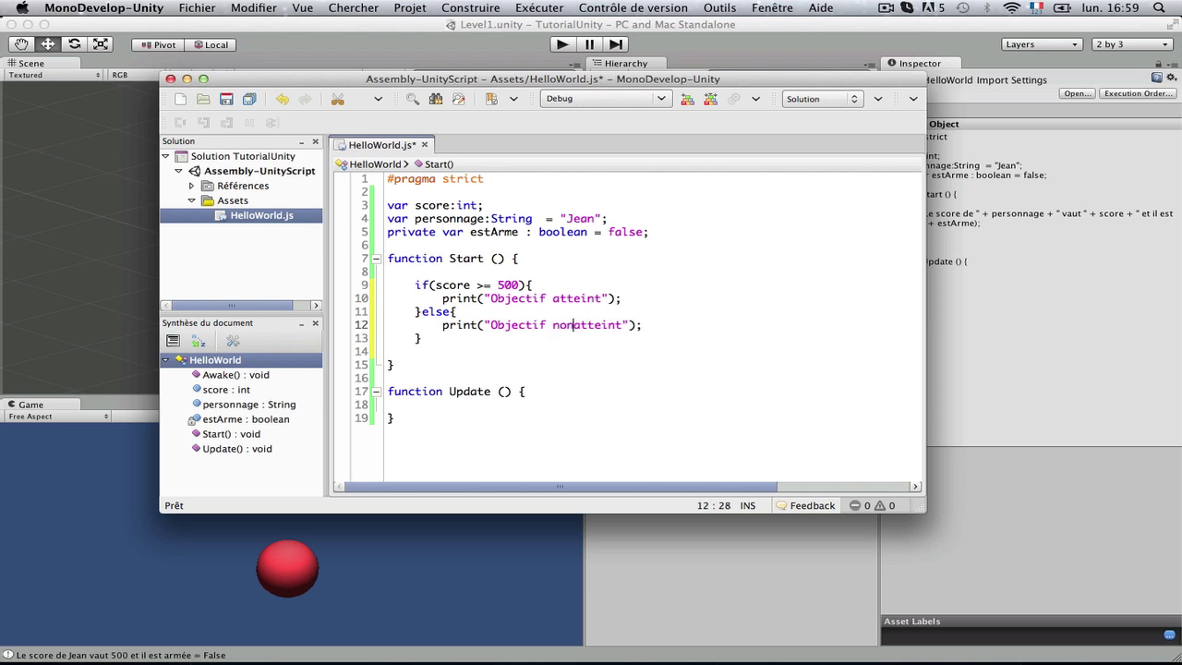
key(super+s)
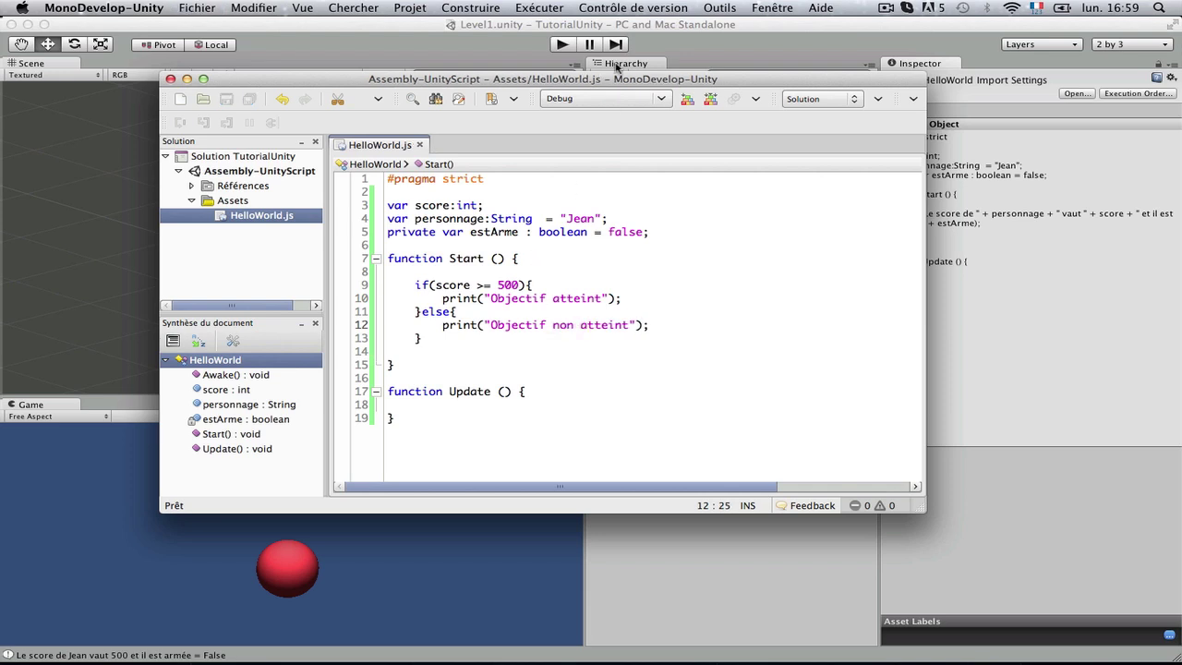
Set GameObject's Score to 550 and run the game to see "Objectif atteint"
click(565, 48)
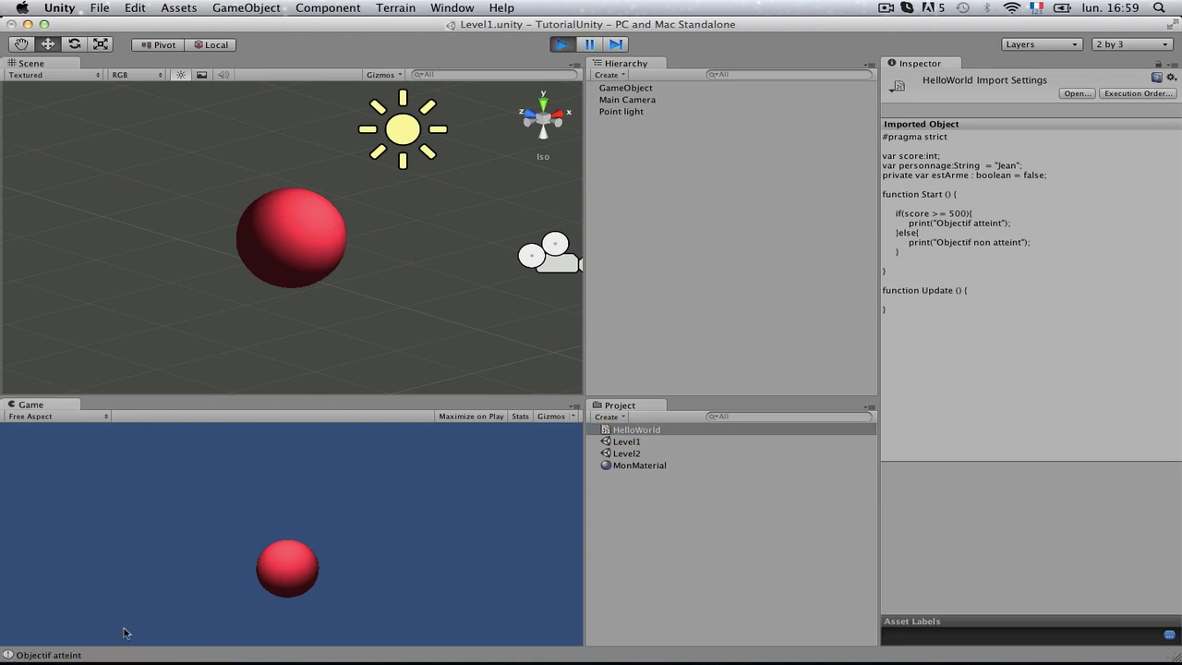
click(615, 89)
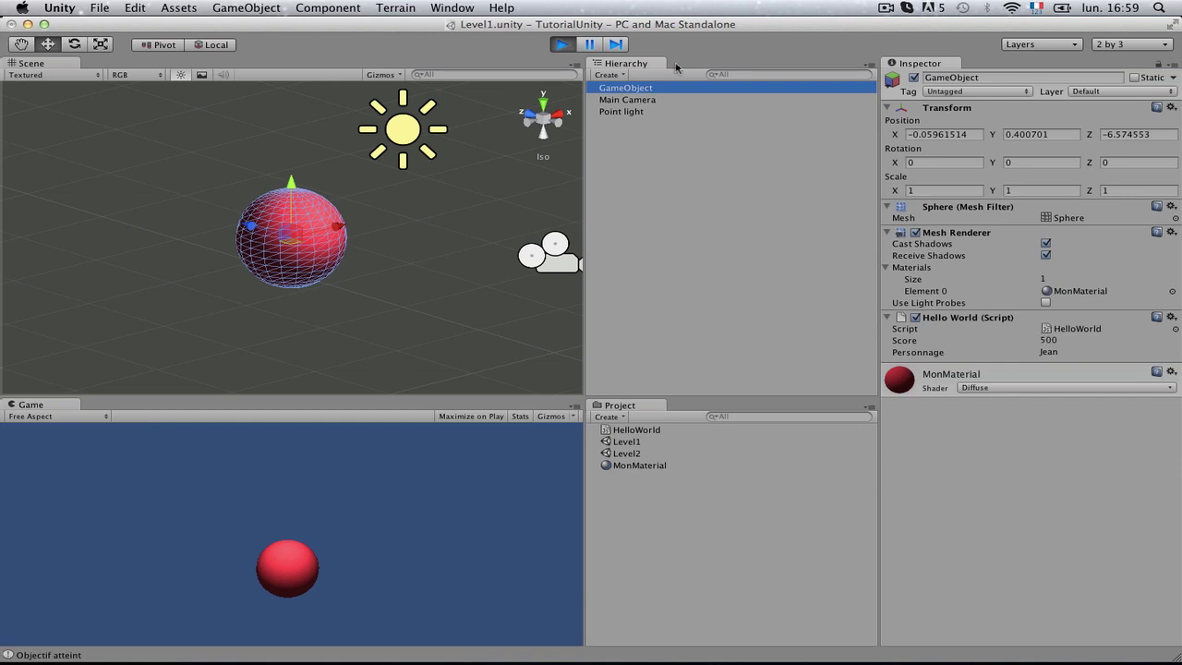
click(562, 45)
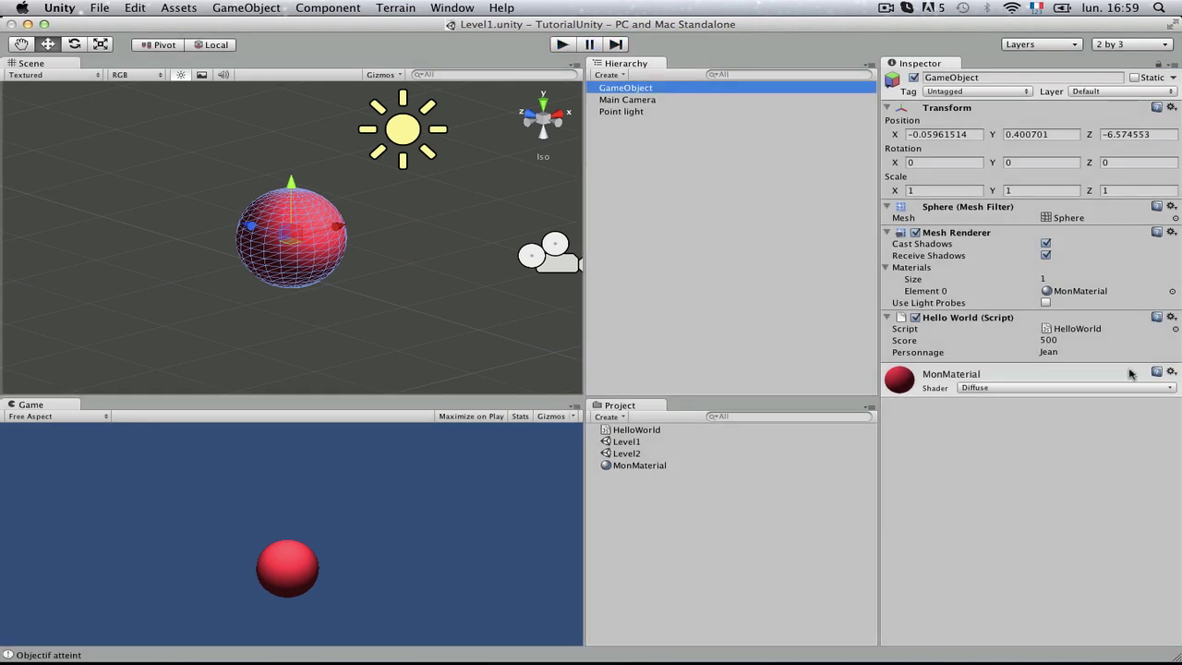
double_click(1048, 340)
text(550)
key(Return)
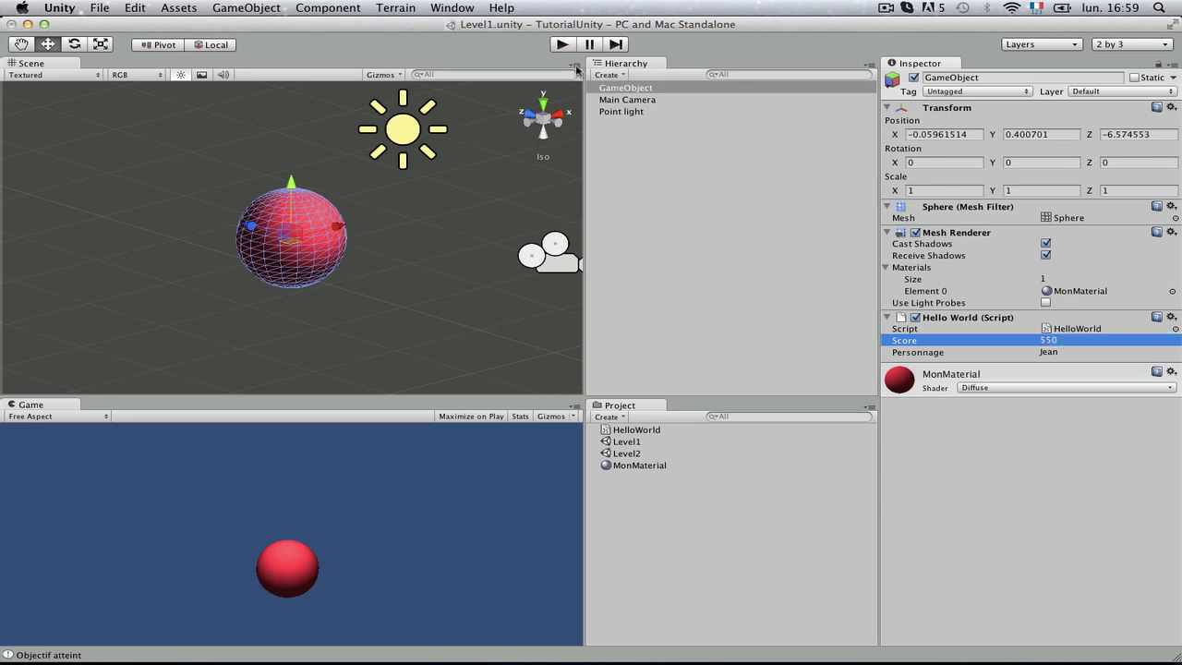
click(562, 44)
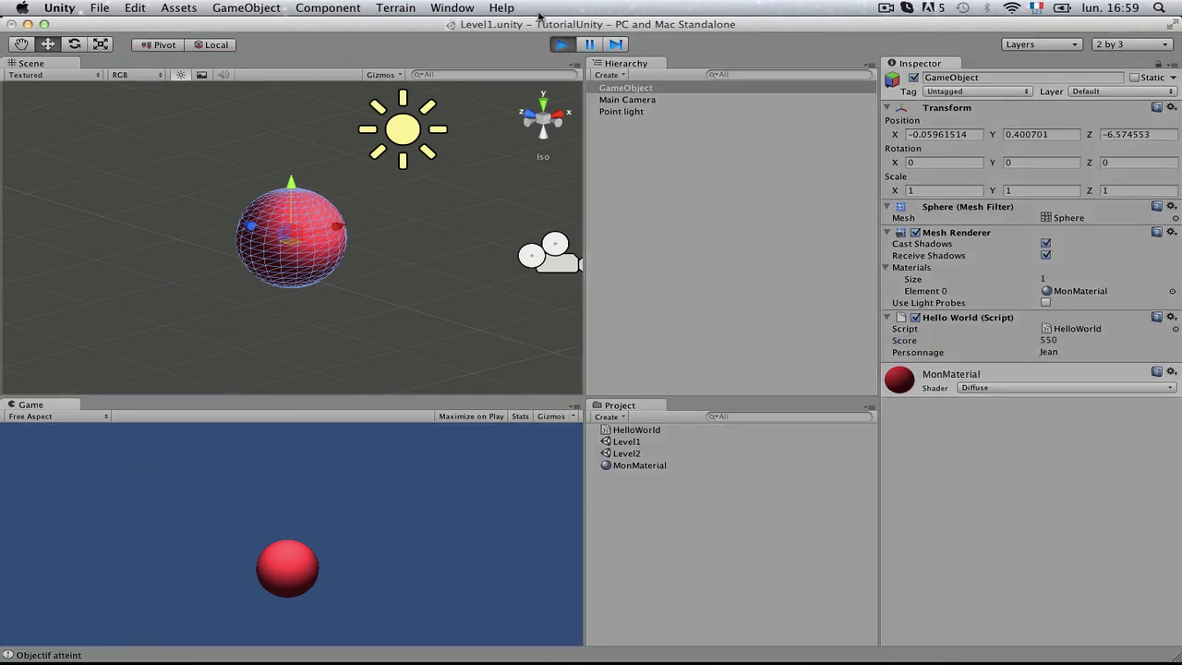
Change Score to 200, run again for "Objectif non atteint", then stop
click(562, 44)
click(1065, 341)
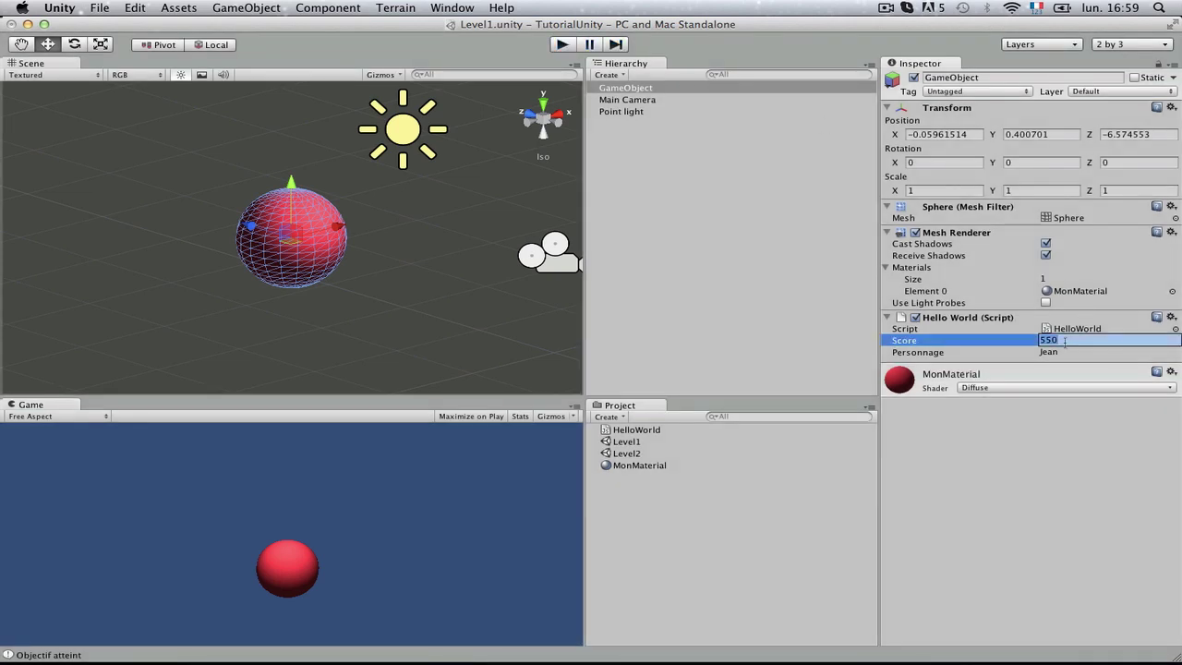
text(200)
click(561, 46)
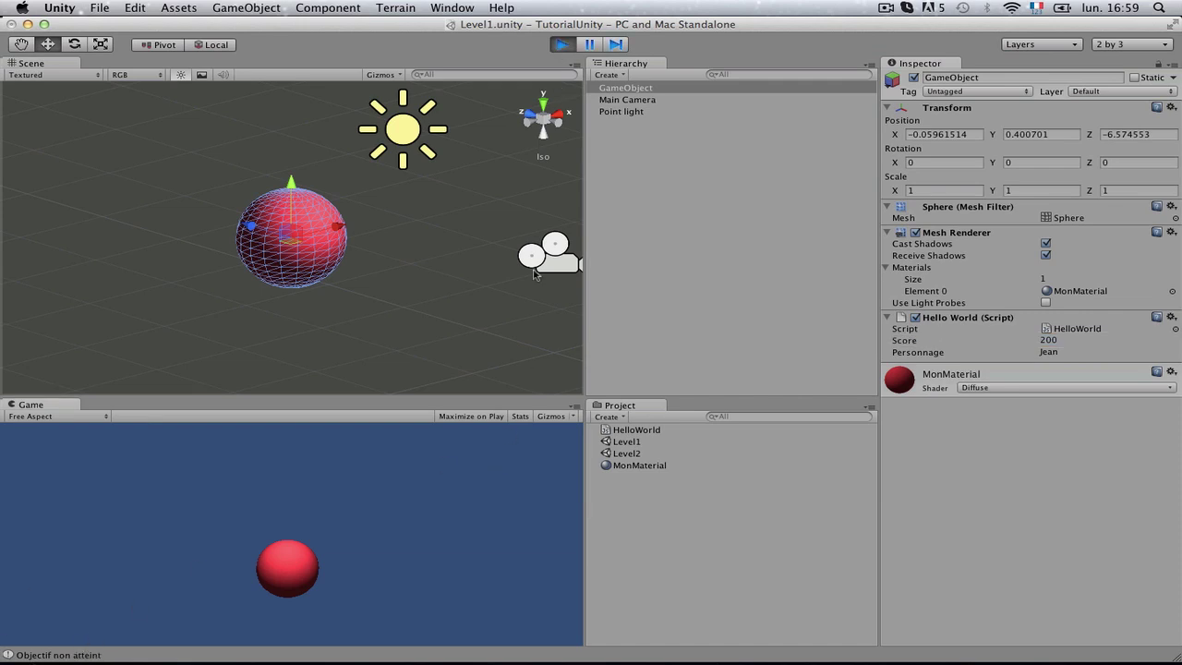
click(562, 43)
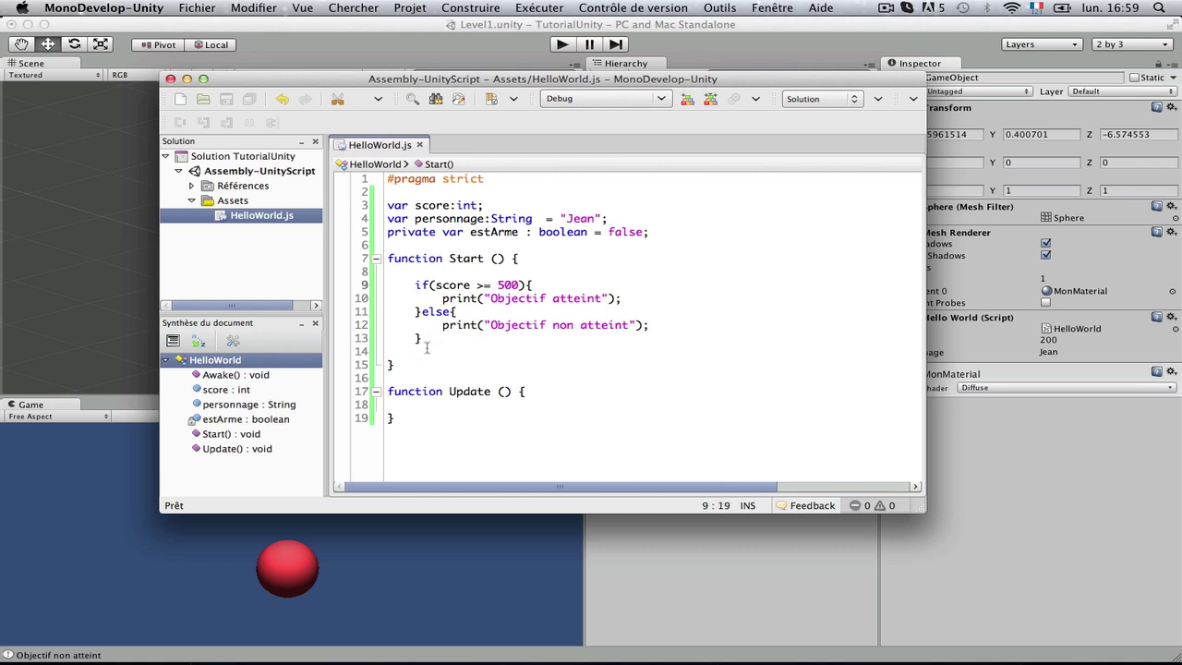
Turn the else on line 11 into "else if()" with an empty condition
drag(417, 326, 411, 285)
click(412, 286)
click(451, 312)
text(if(score >= 600)
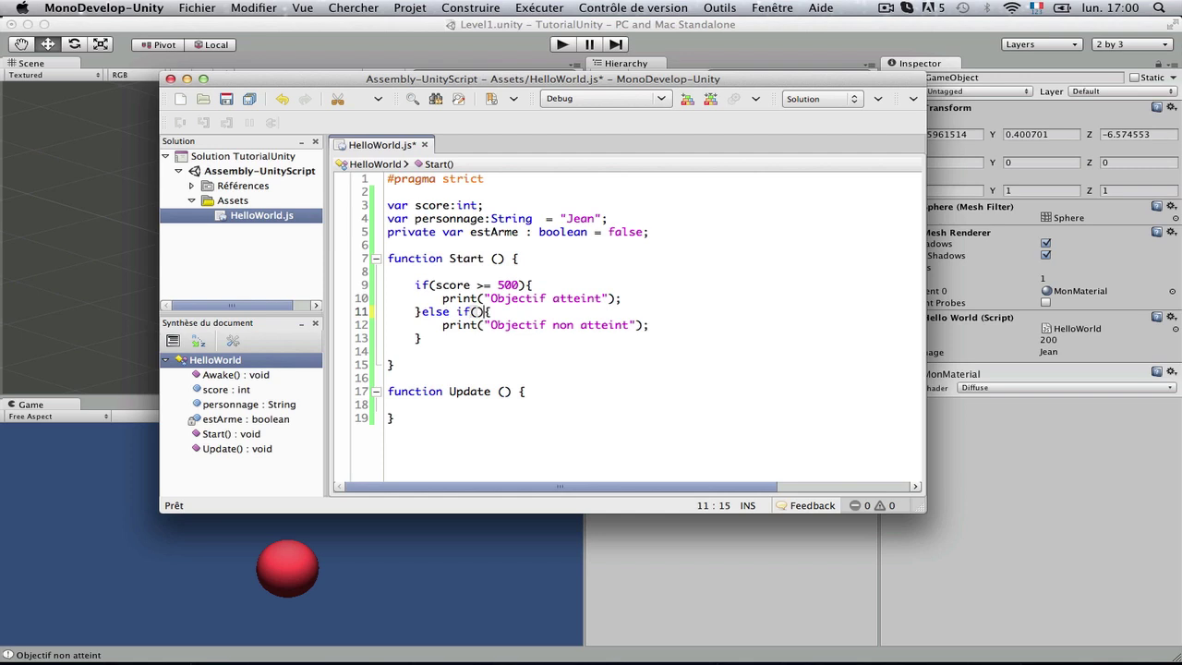
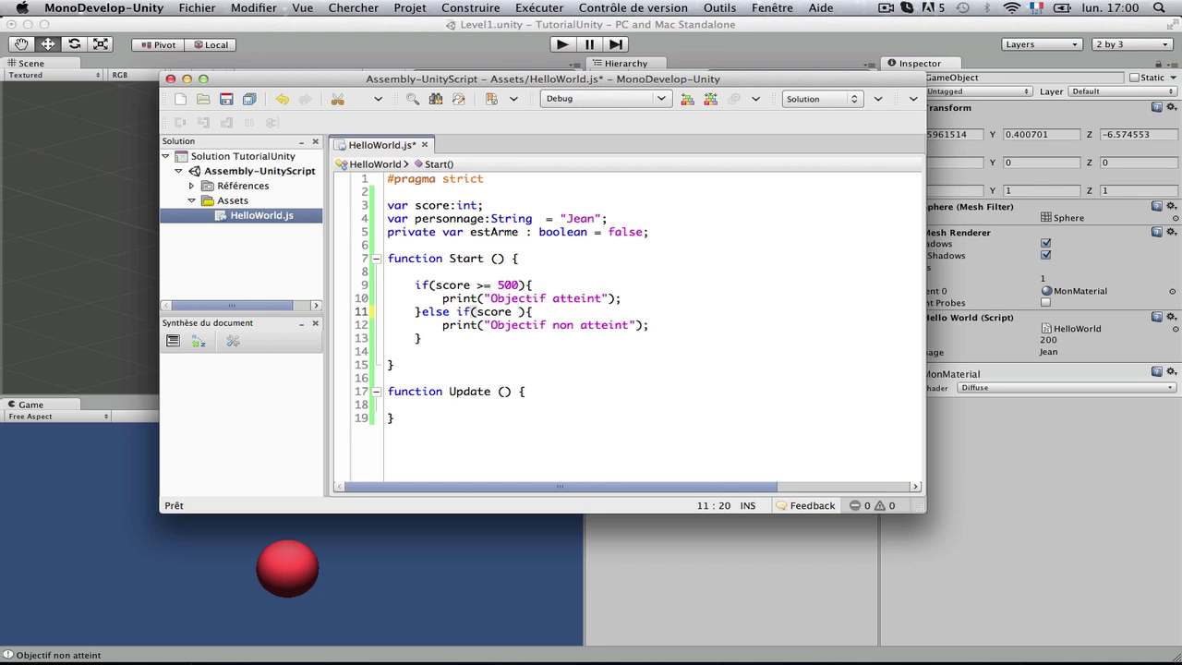
Make line 11 test score >= 600 and change its message to 'Objectif largement atteint'
text(>=)
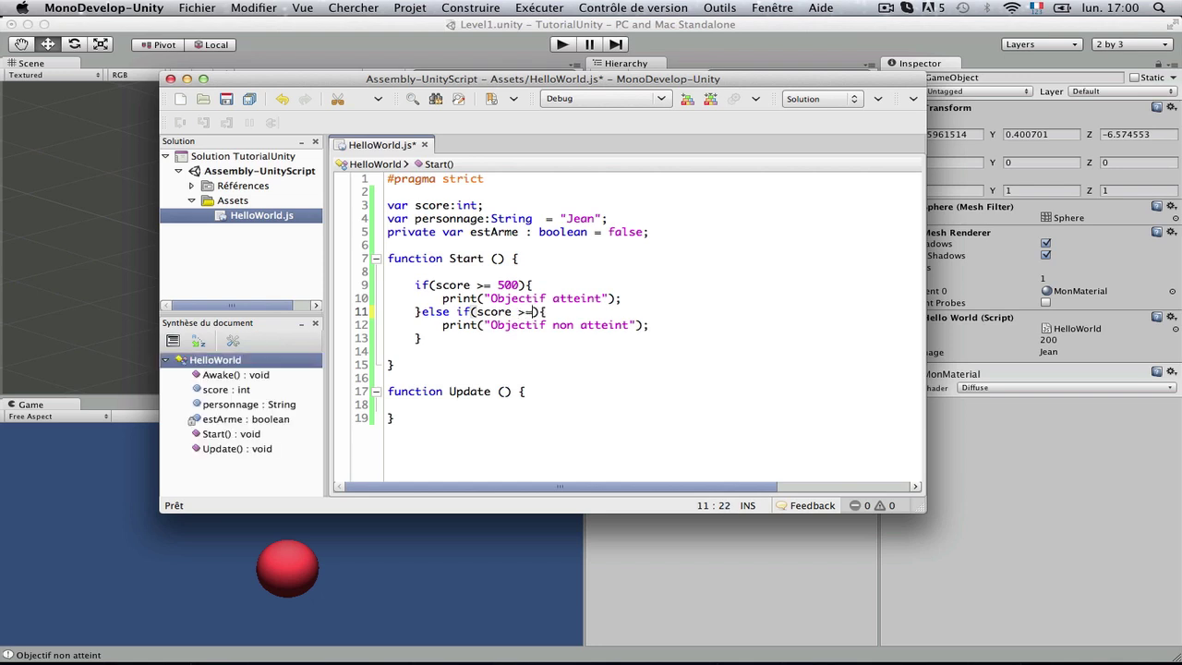
text( 600)
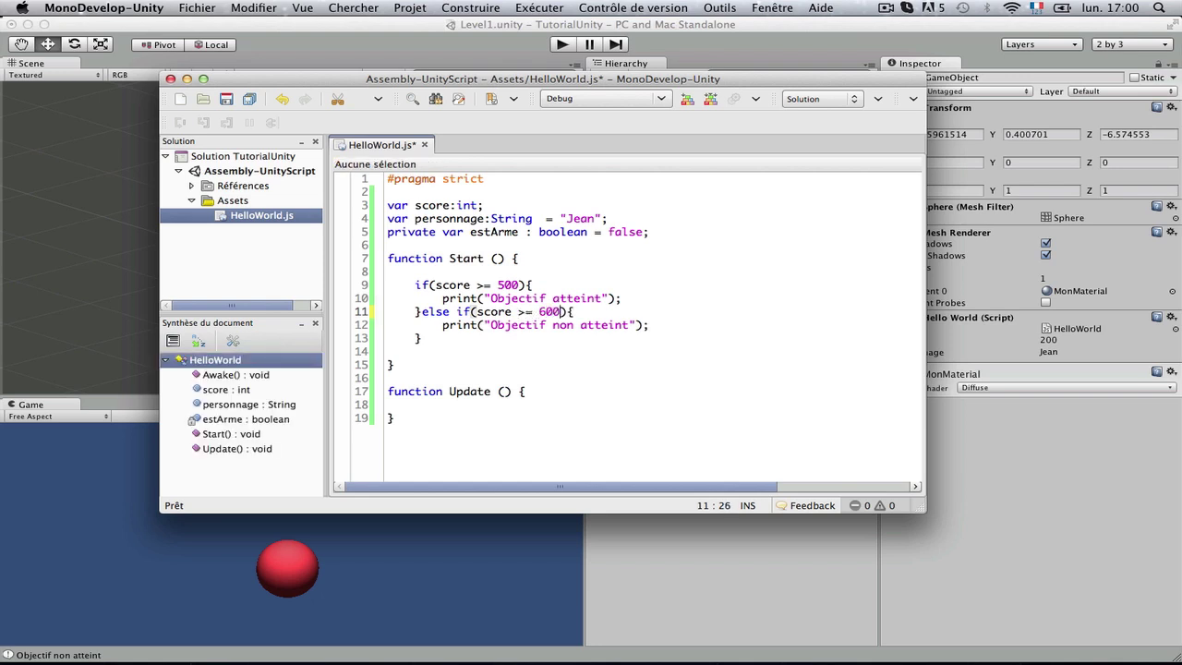
click(554, 325)
double_click(559, 325)
key(BackSpace)
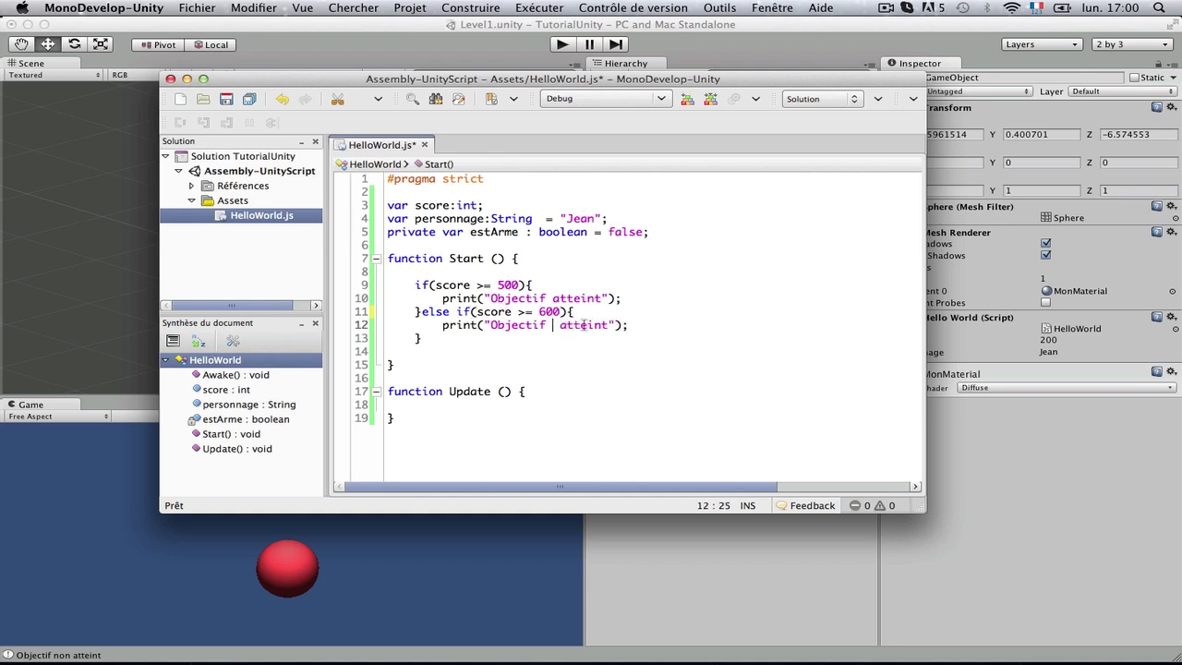
text(largeme)
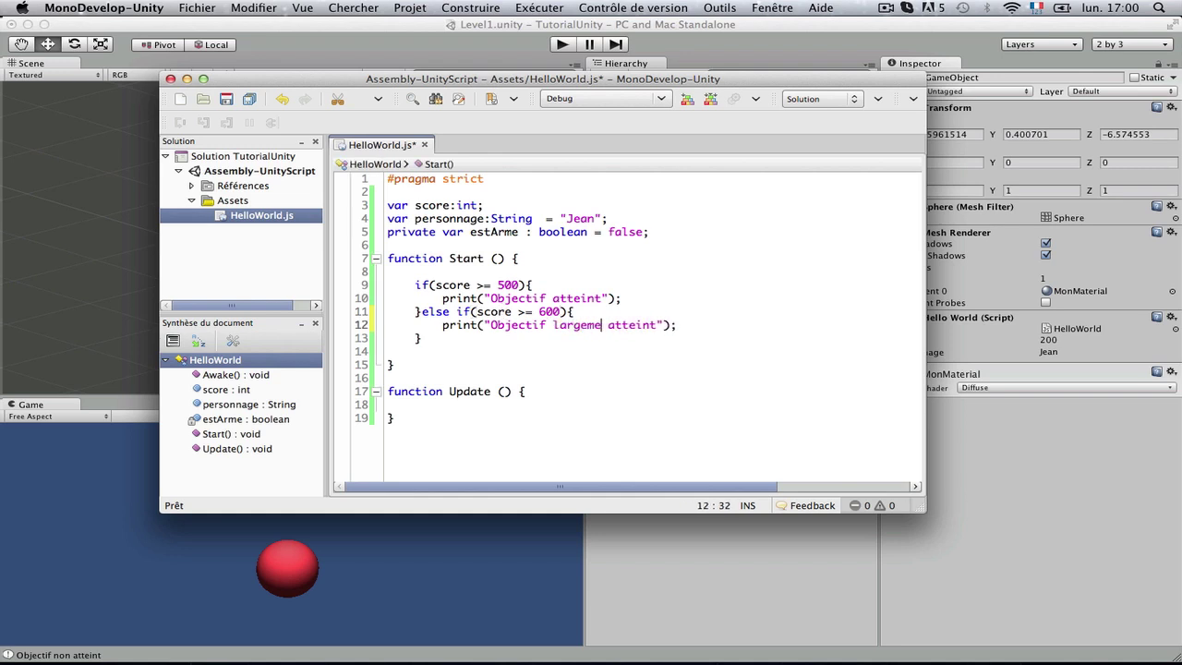
text(nt)
click(563, 351)
Add a final else block that prints 'Objectif non atteint'
click(456, 339)
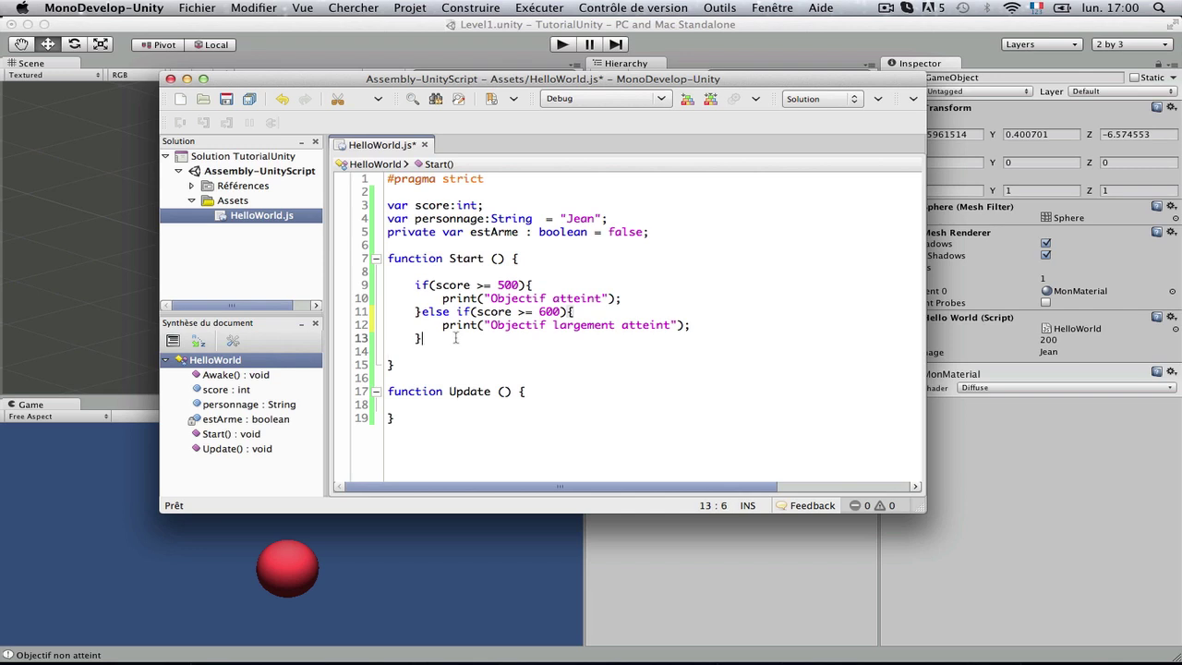
text(else{)
key(Return)
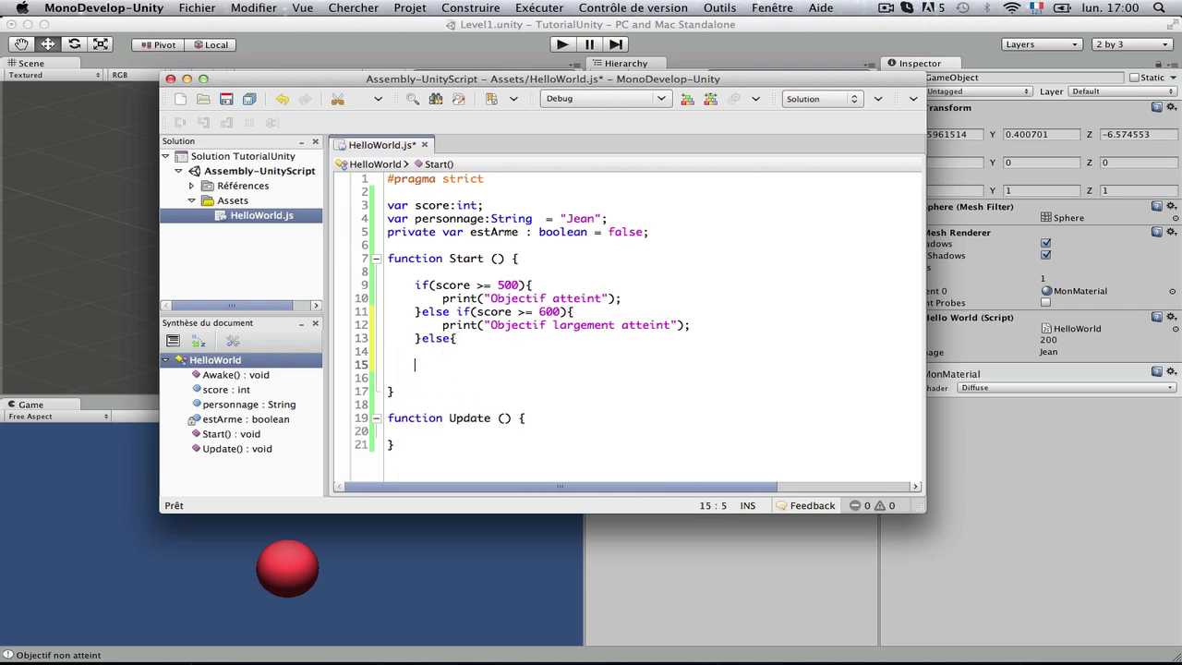
text(}pr)
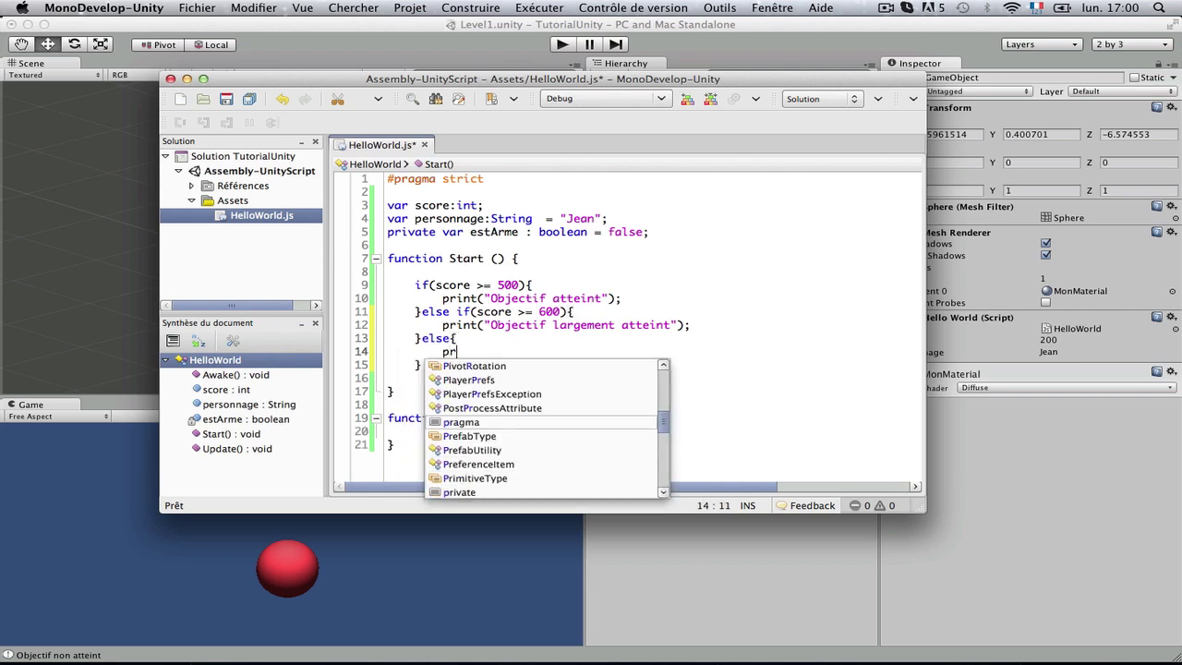
text(int(")
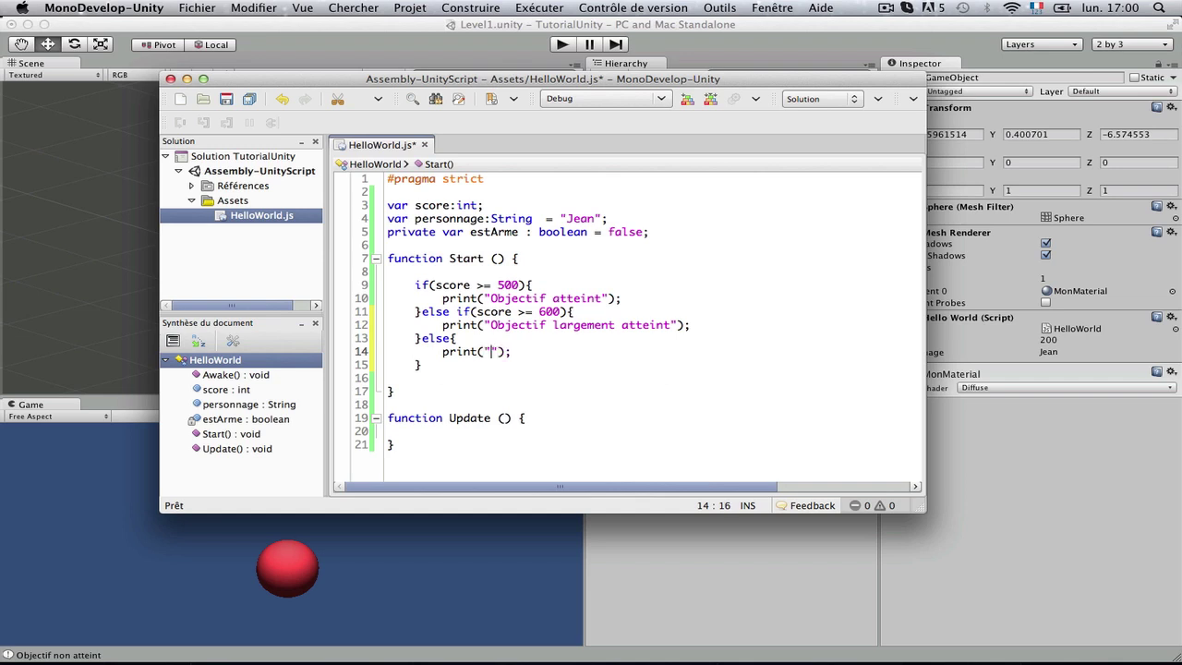
text(Objecti)
text(f n)
text(on atteint)
click(490, 298)
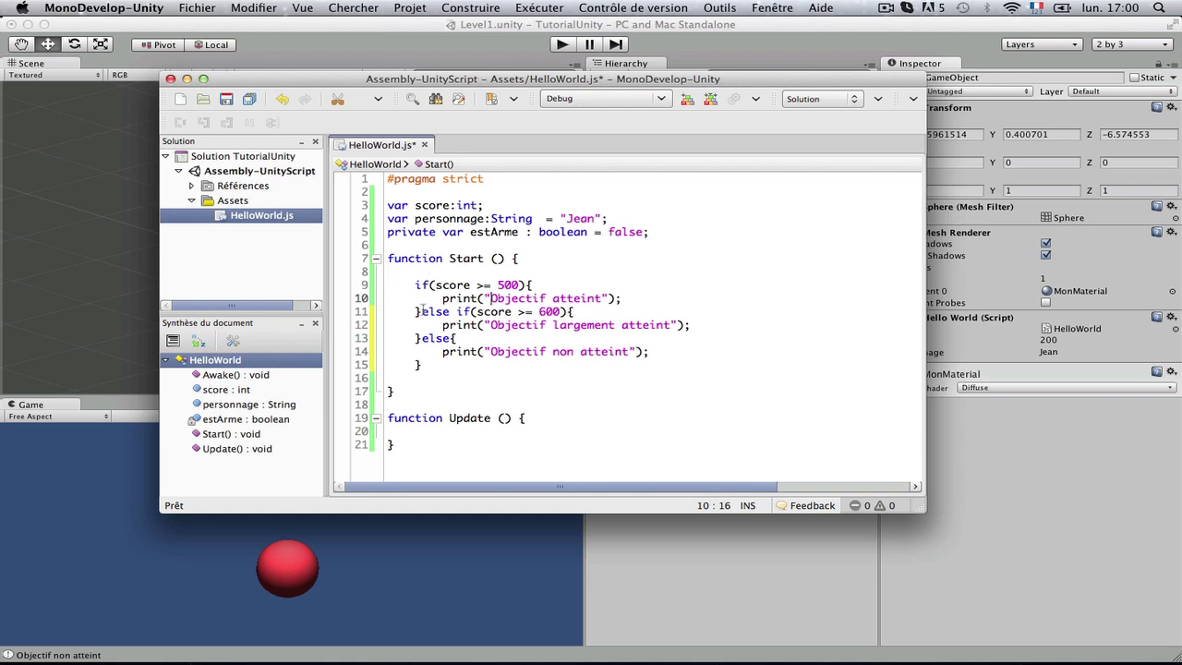
Review the score >= 500 condition, the first message and the else if (score >= 600) line
click(580, 314)
drag(471, 311, 567, 312)
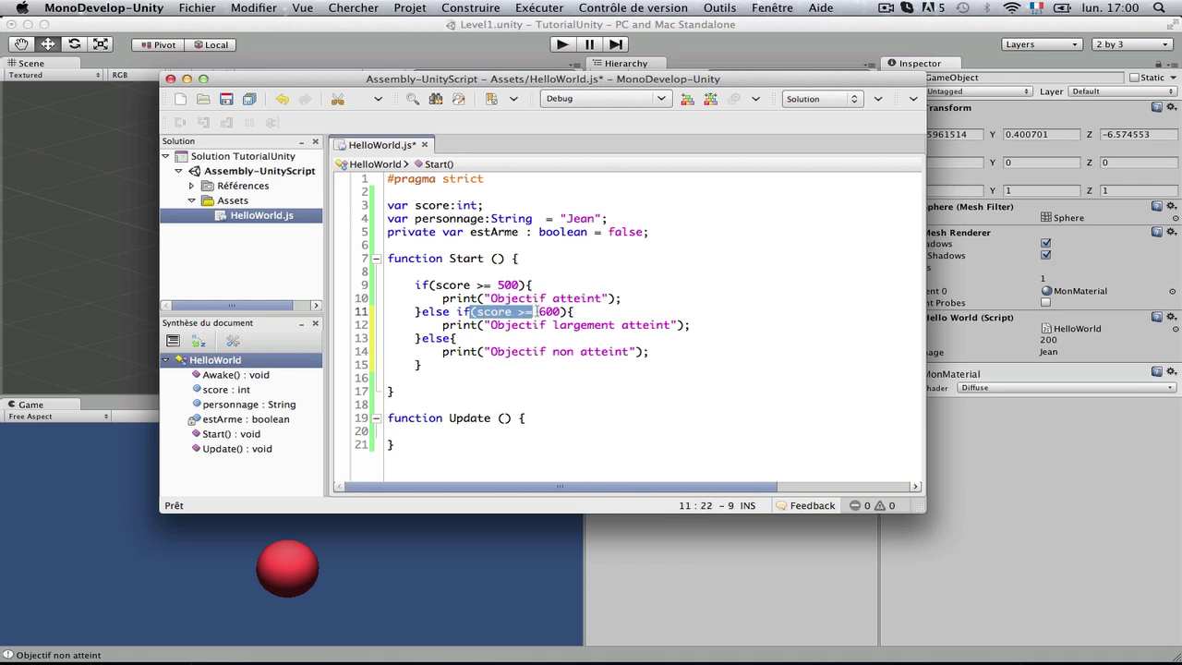
click(547, 324)
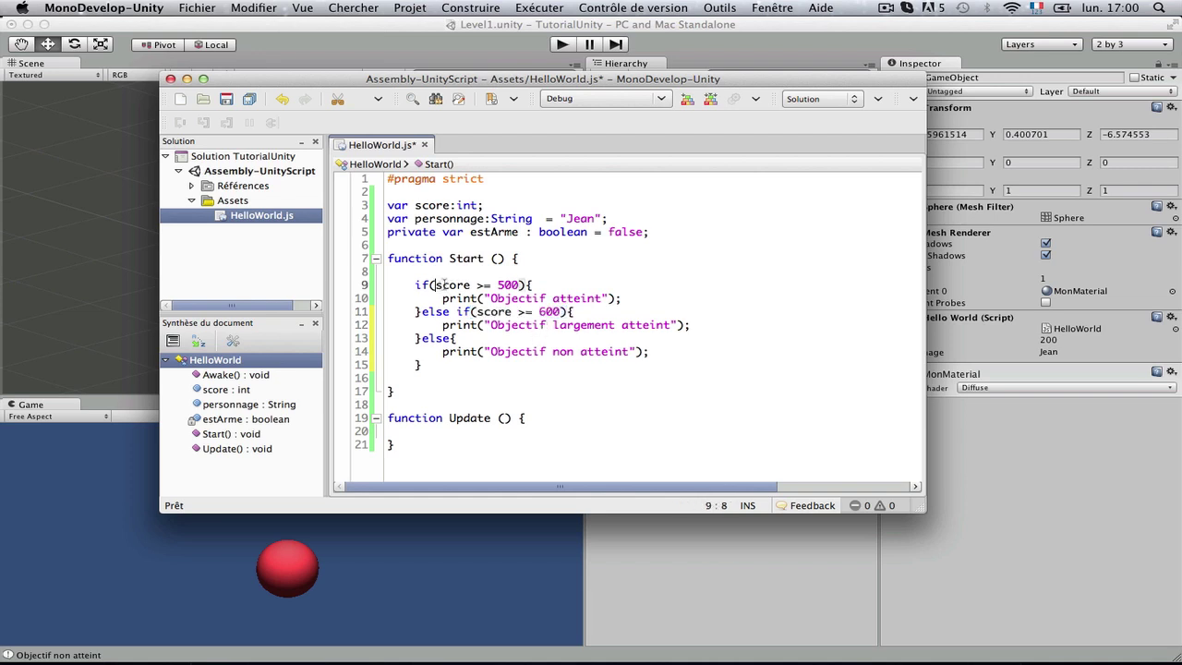
drag(435, 284, 508, 284)
click(507, 285)
click(497, 298)
double_click(499, 298)
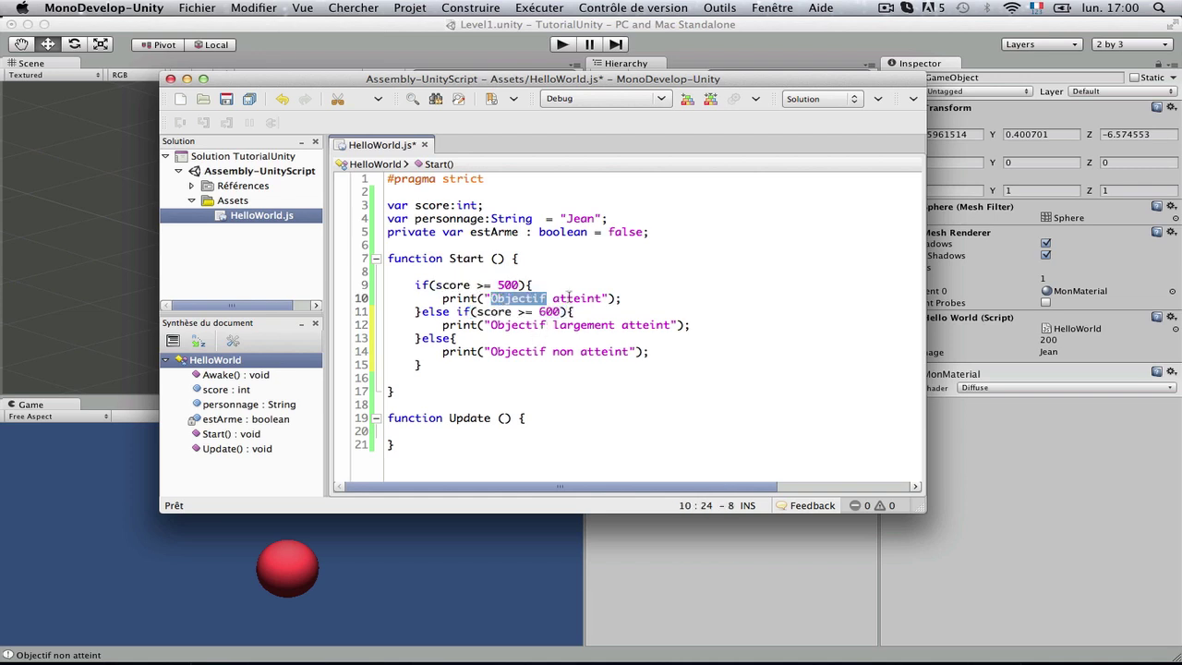
click(566, 298)
click(624, 299)
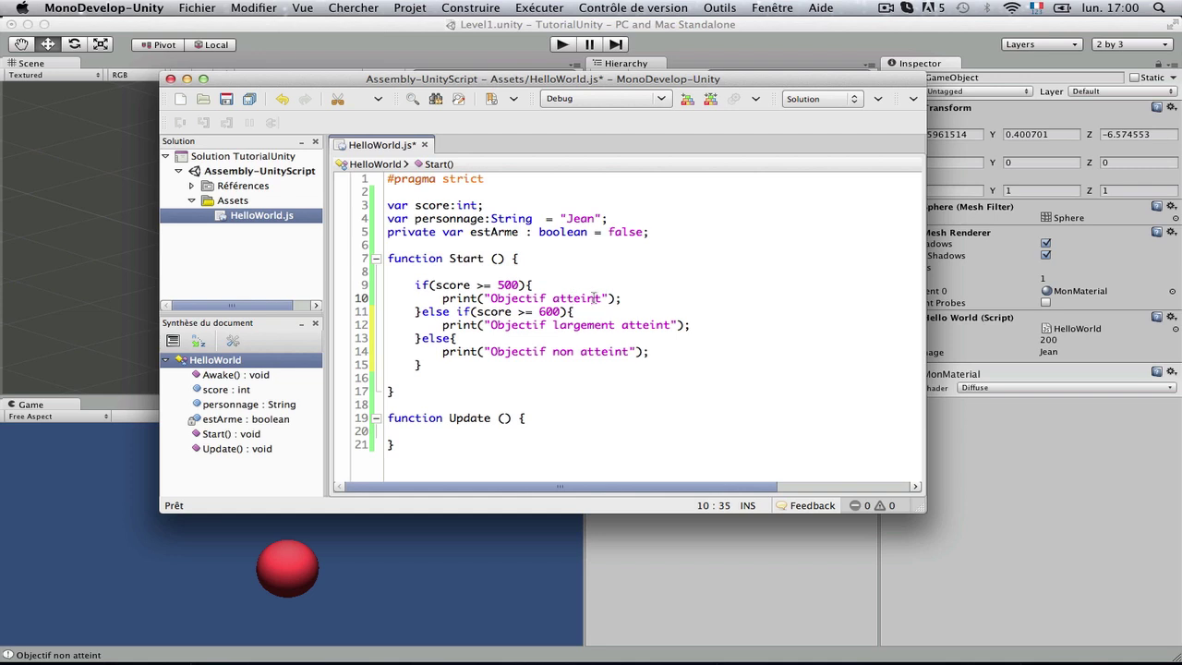
drag(434, 312, 465, 312)
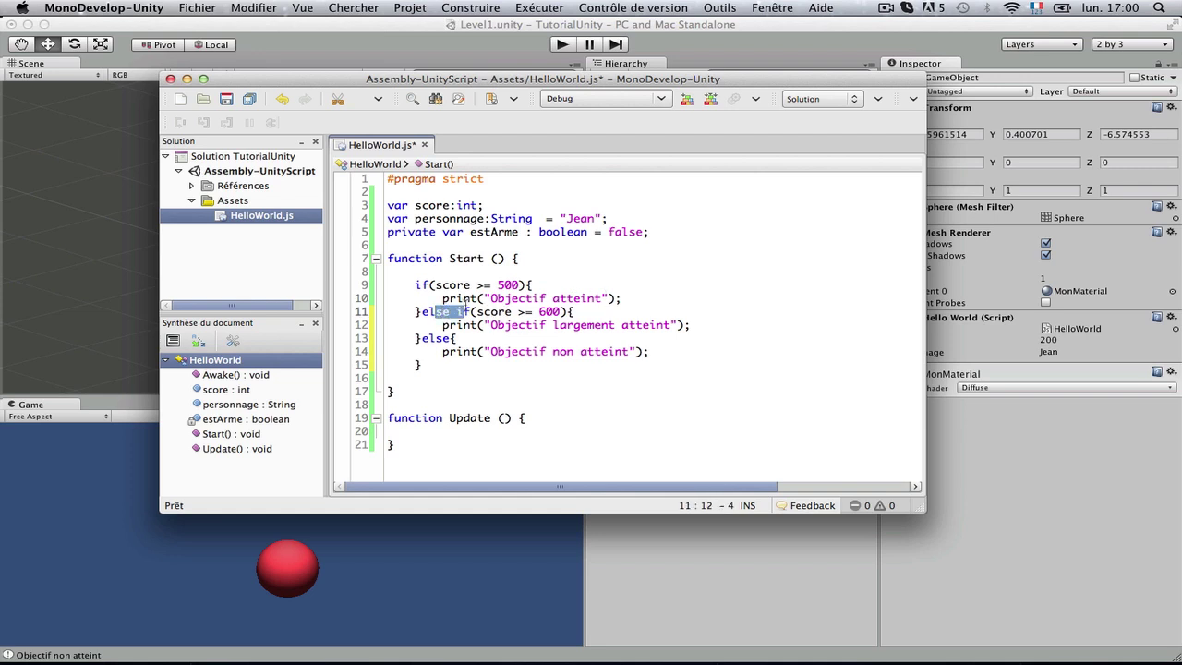
click(487, 311)
triple_click(549, 311)
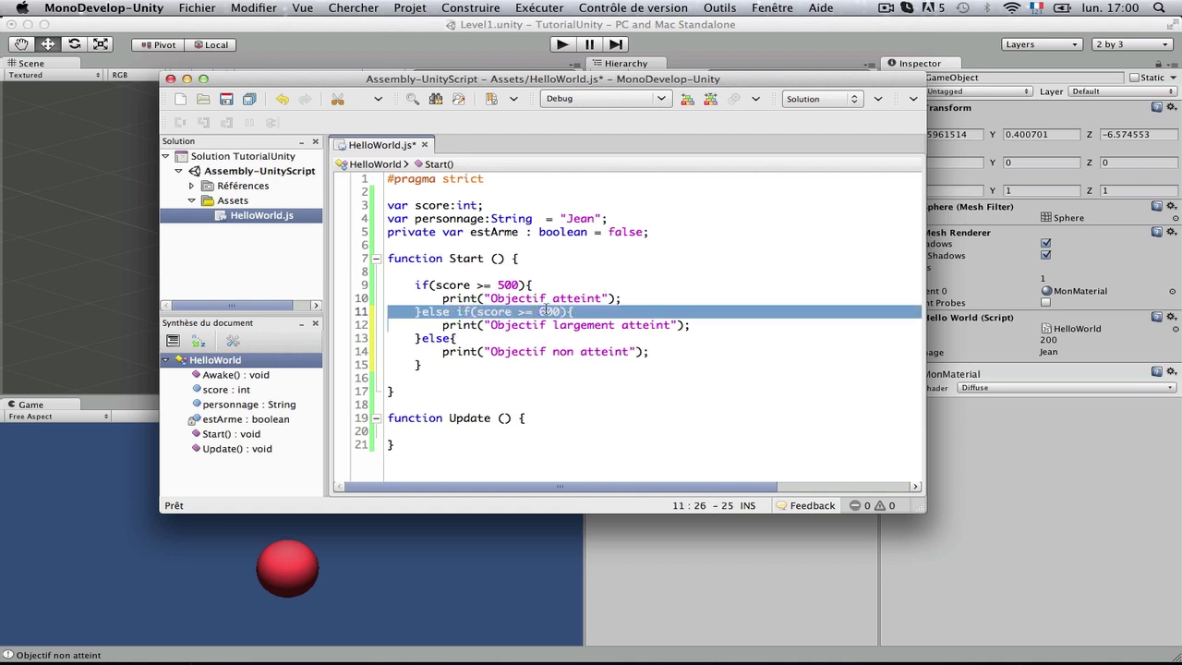
double_click(548, 311)
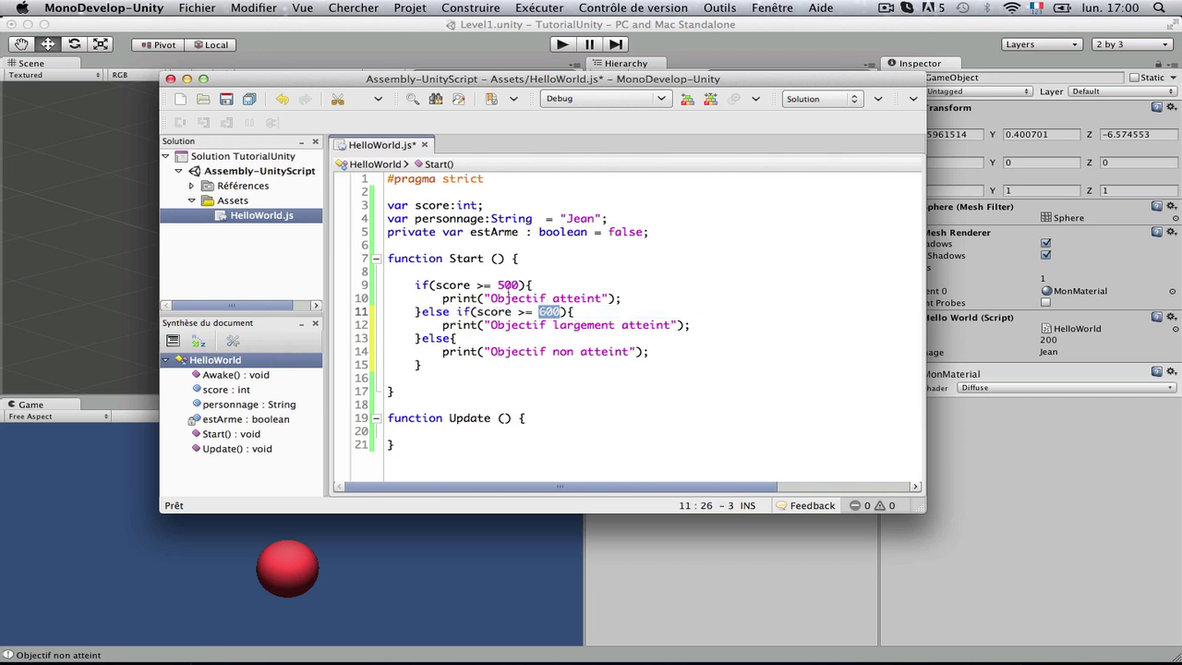
Check the three print messages against the score >= 500 and score >= 600 conditions
drag(491, 325, 670, 325)
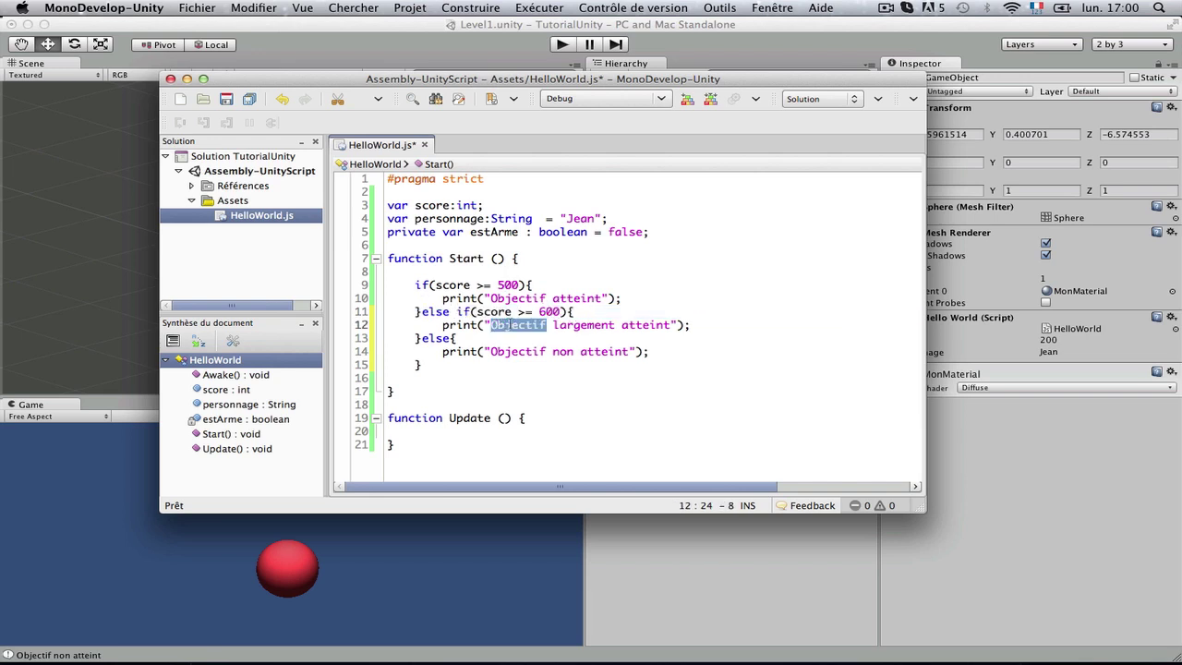
click(655, 324)
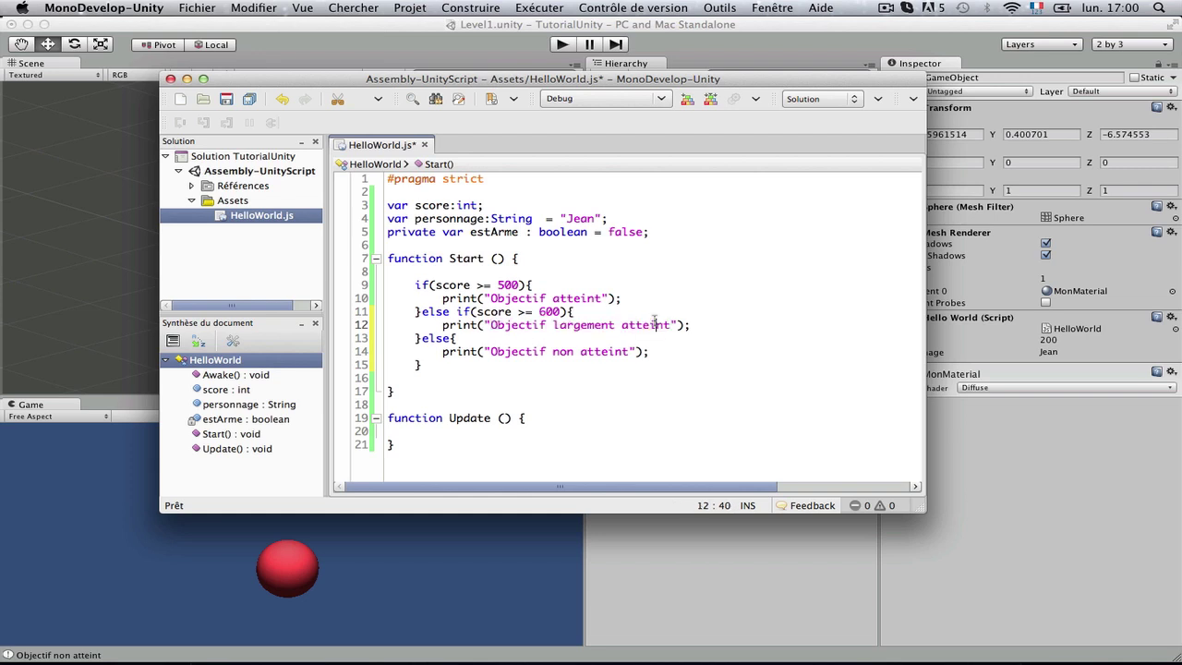
click(442, 350)
drag(442, 350, 476, 351)
double_click(563, 351)
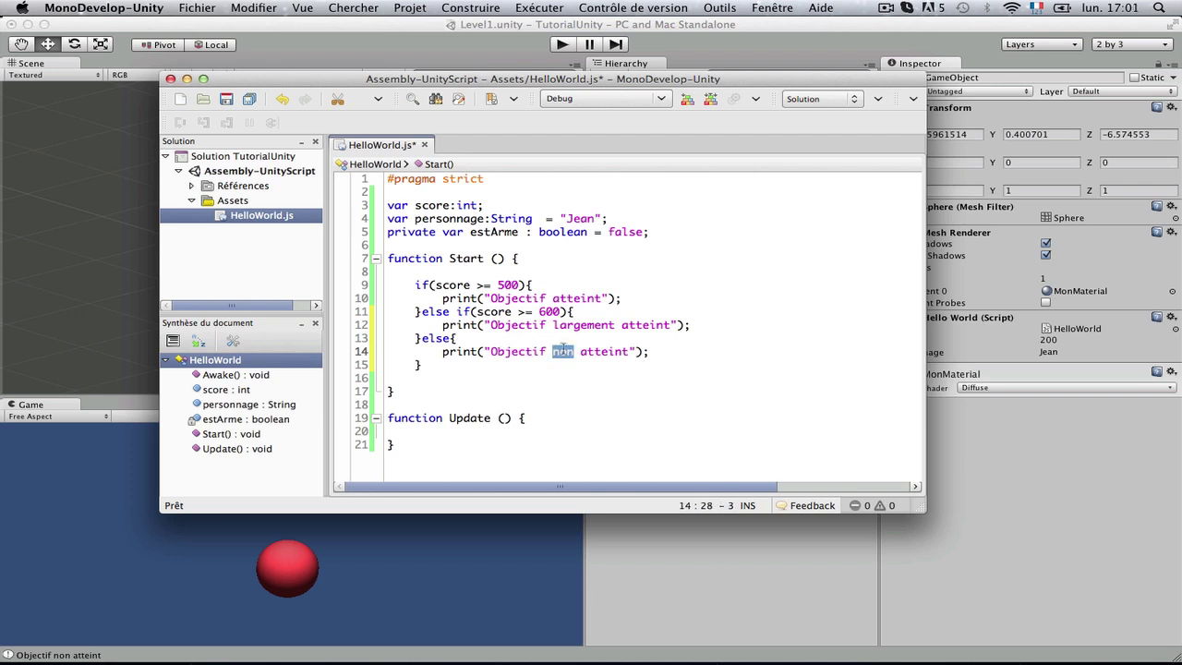
drag(430, 285, 527, 286)
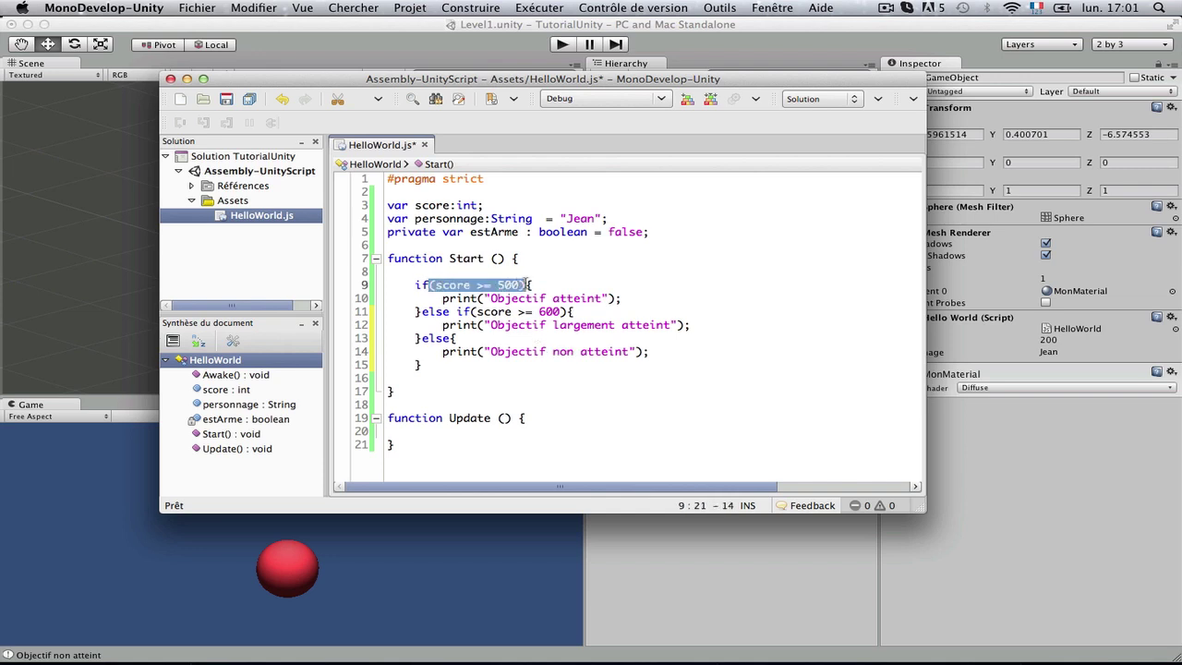
drag(470, 311, 564, 311)
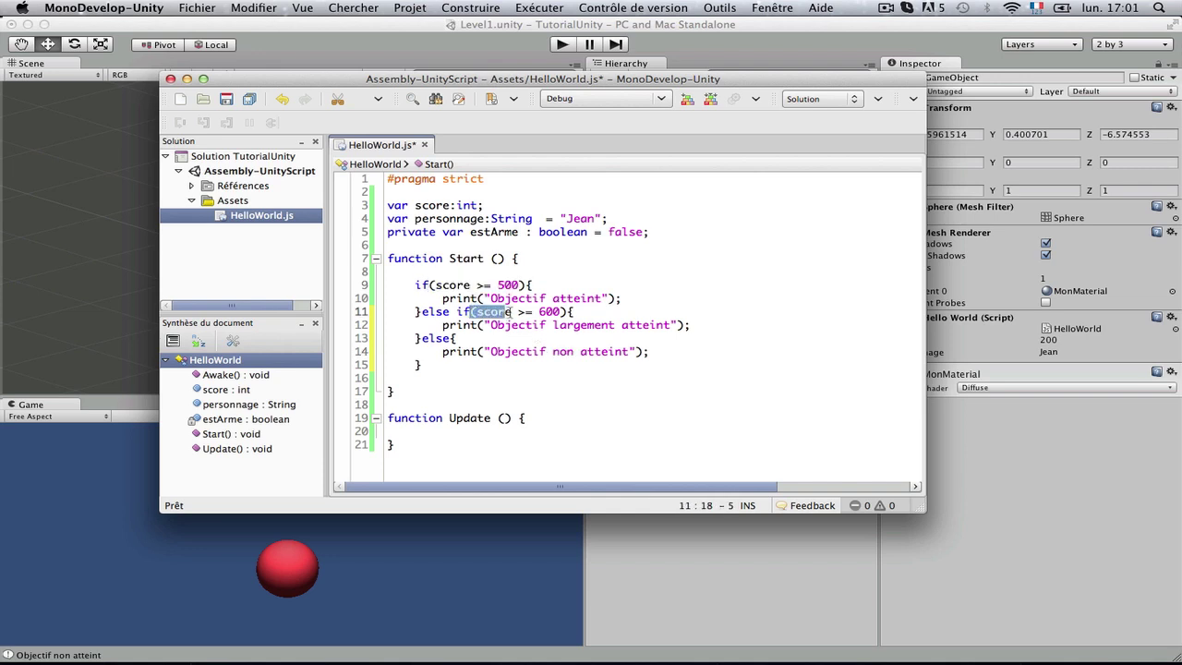
click(522, 282)
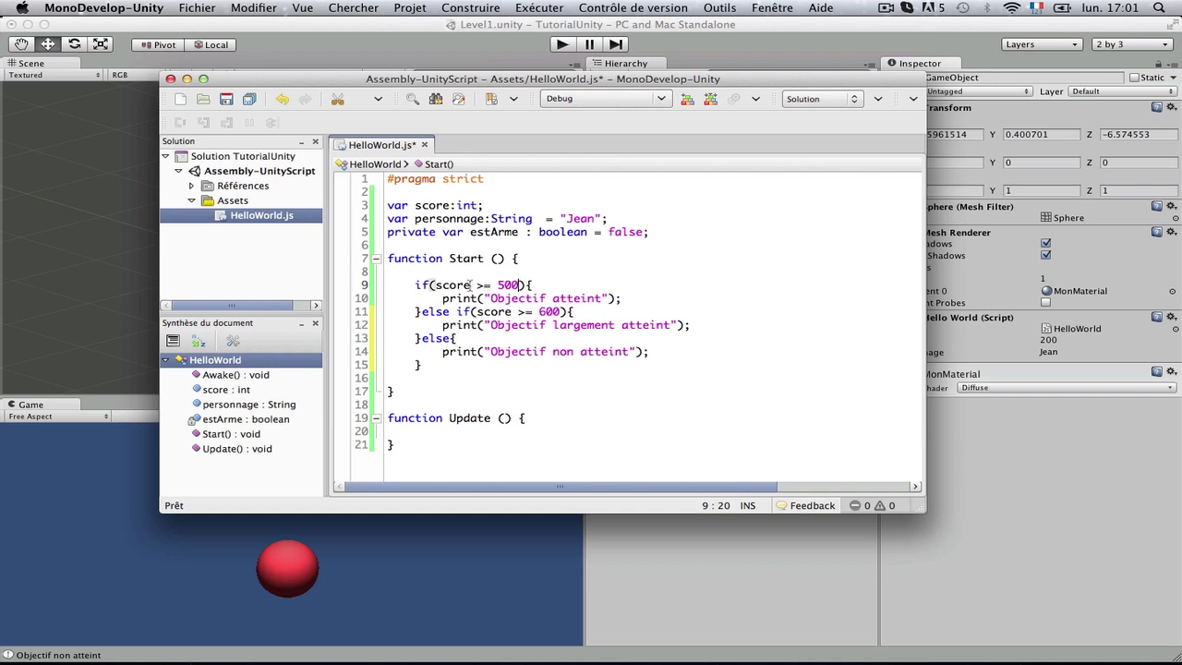
drag(441, 298, 628, 298)
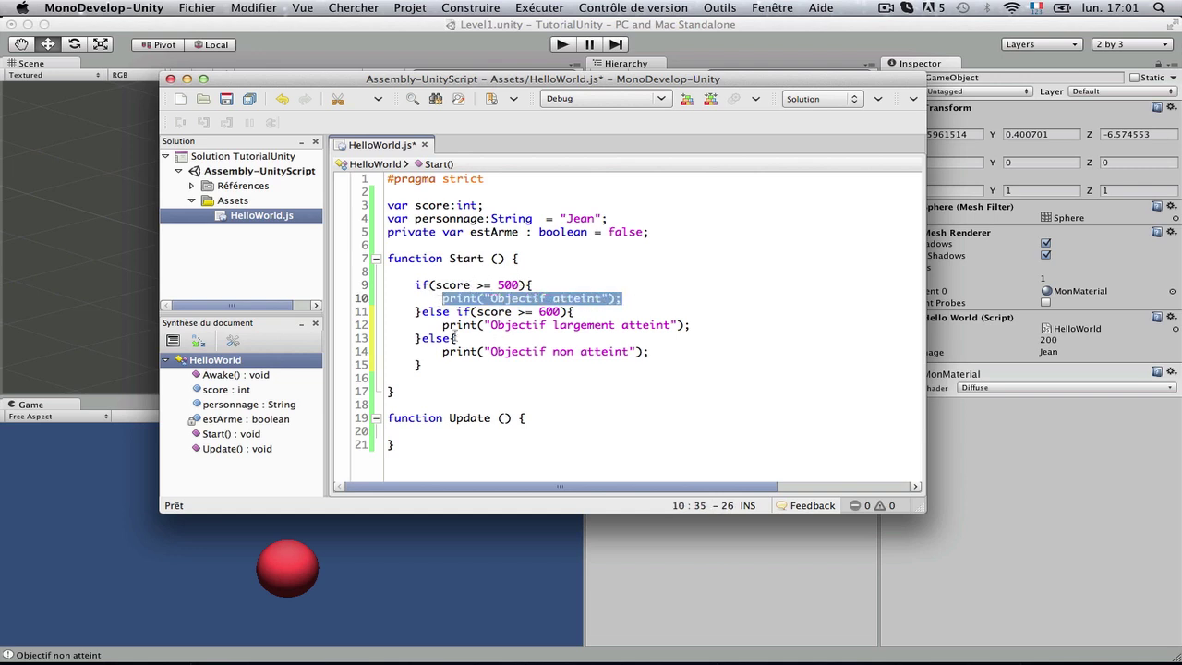
drag(440, 325, 714, 325)
click(713, 325)
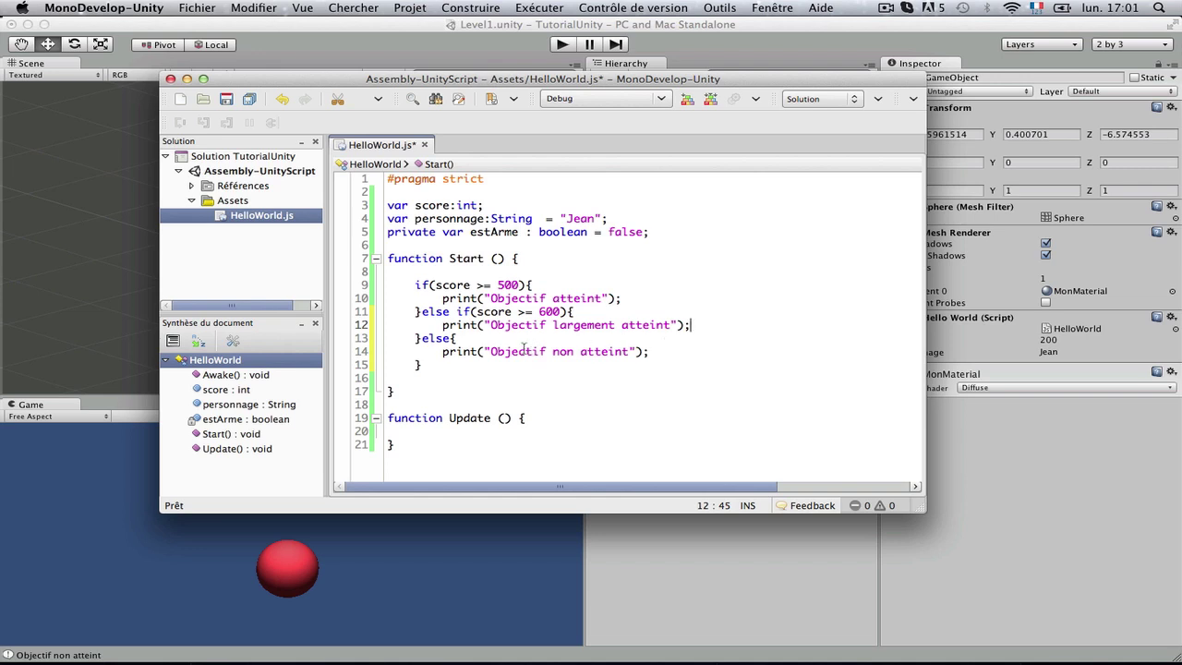
drag(420, 350, 689, 354)
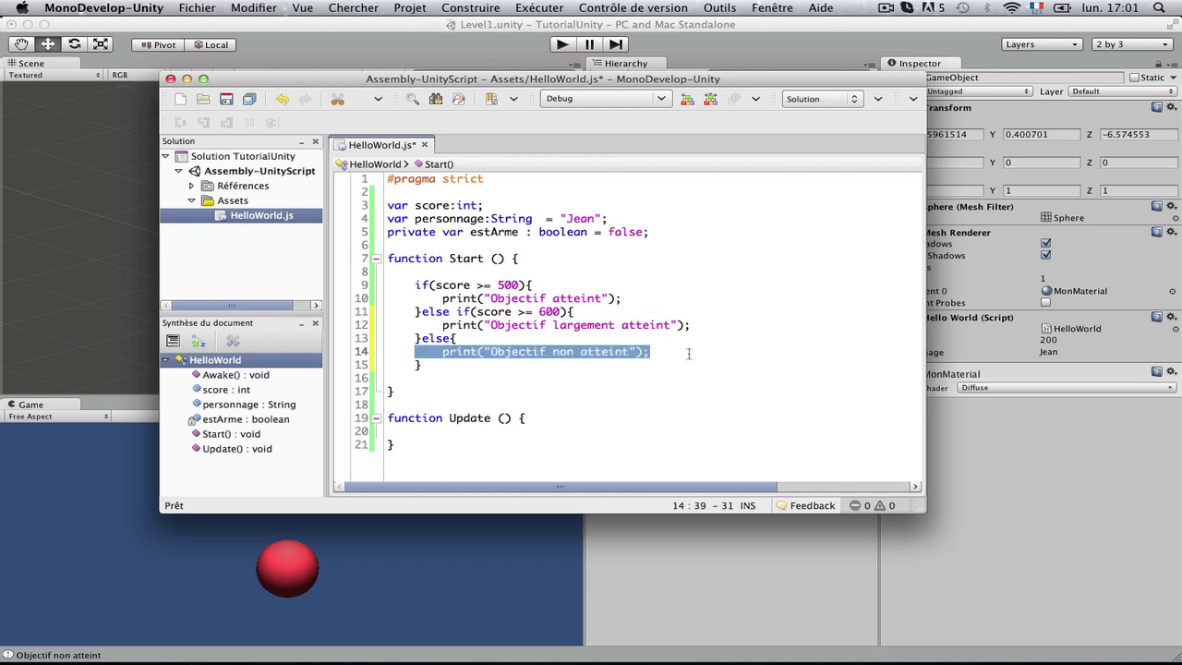
click(500, 284)
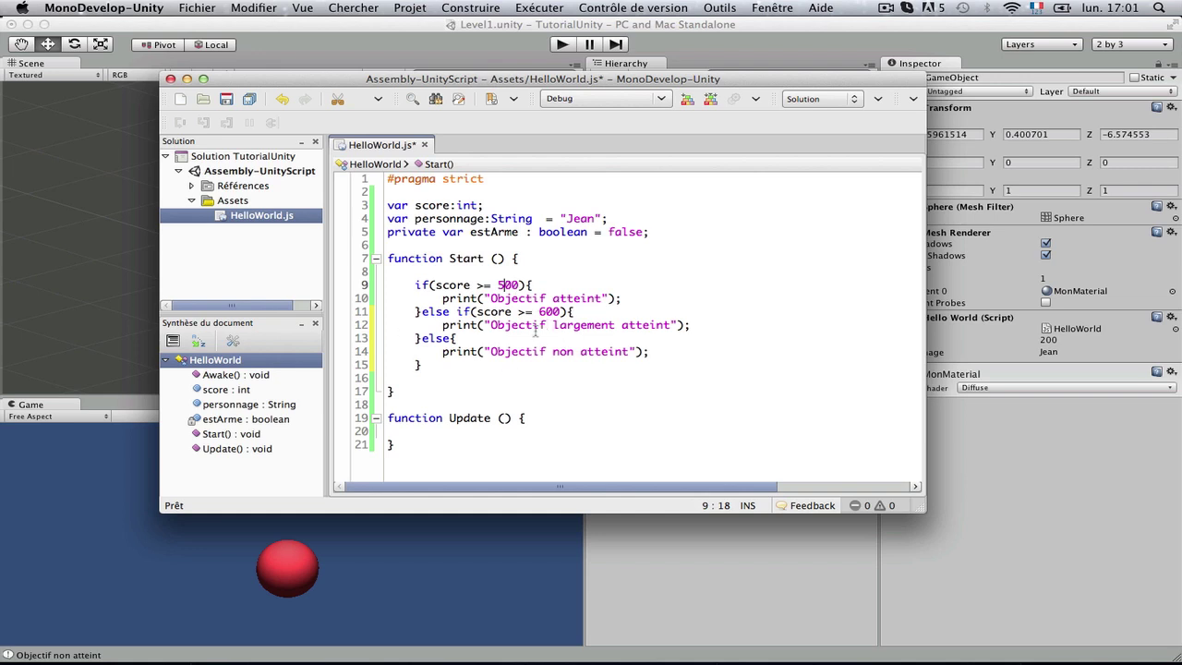
drag(456, 352, 609, 351)
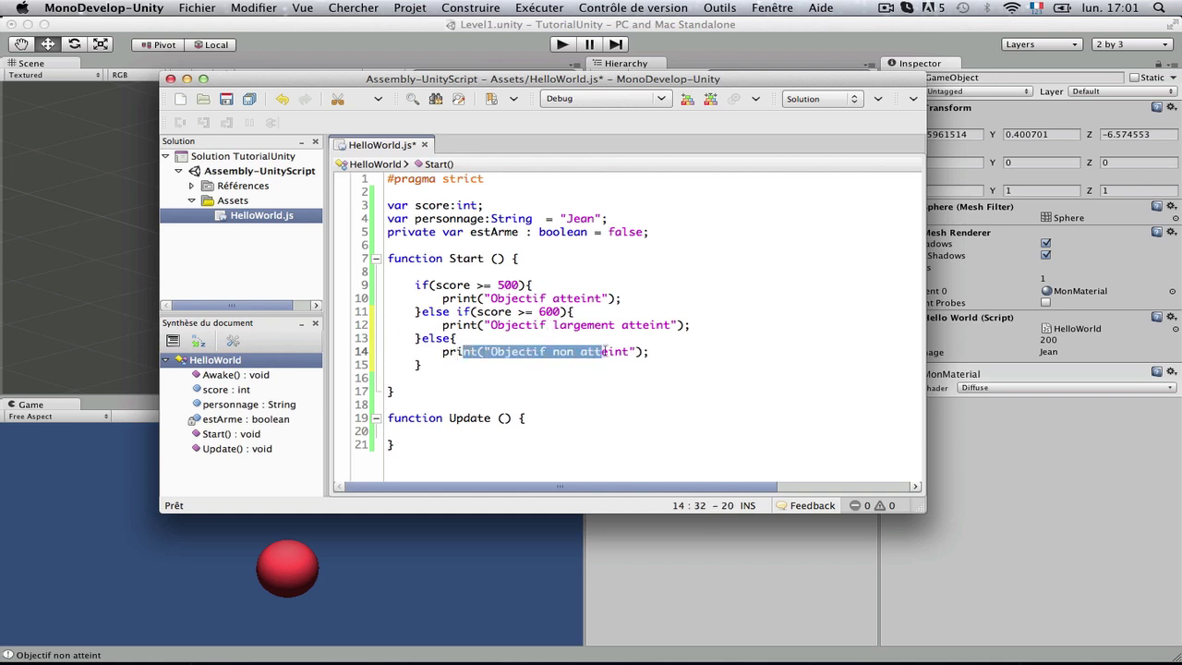
click(612, 352)
Save HelloWorld.js and return to the Unity editor
click(601, 310)
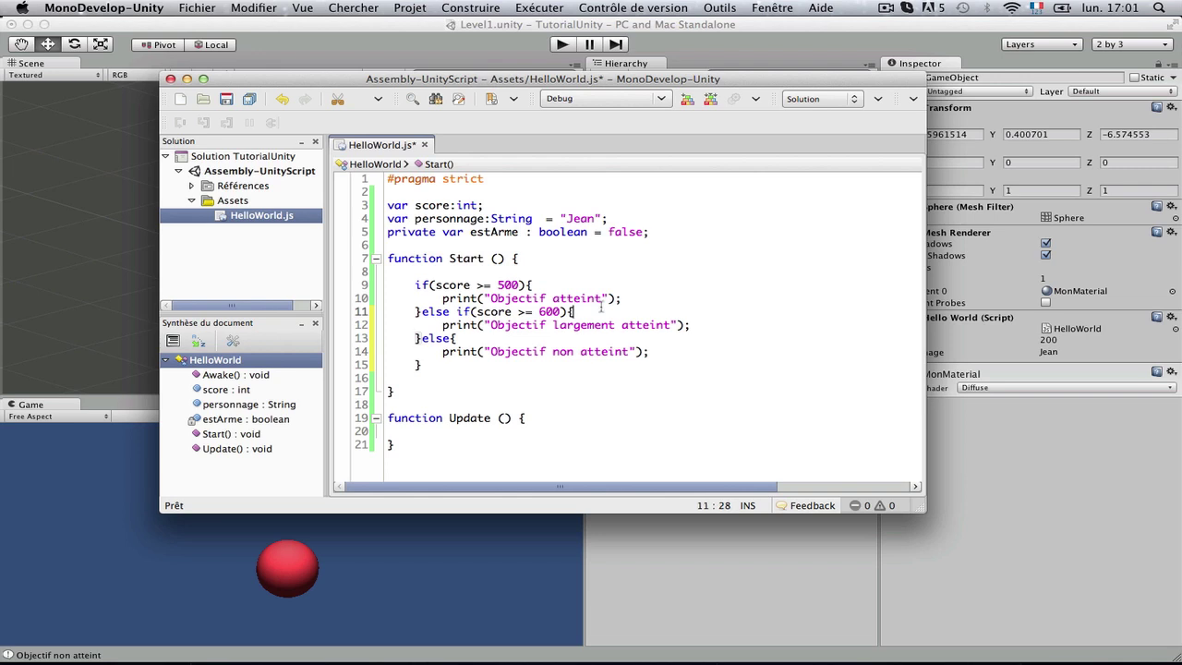
key(super+s)
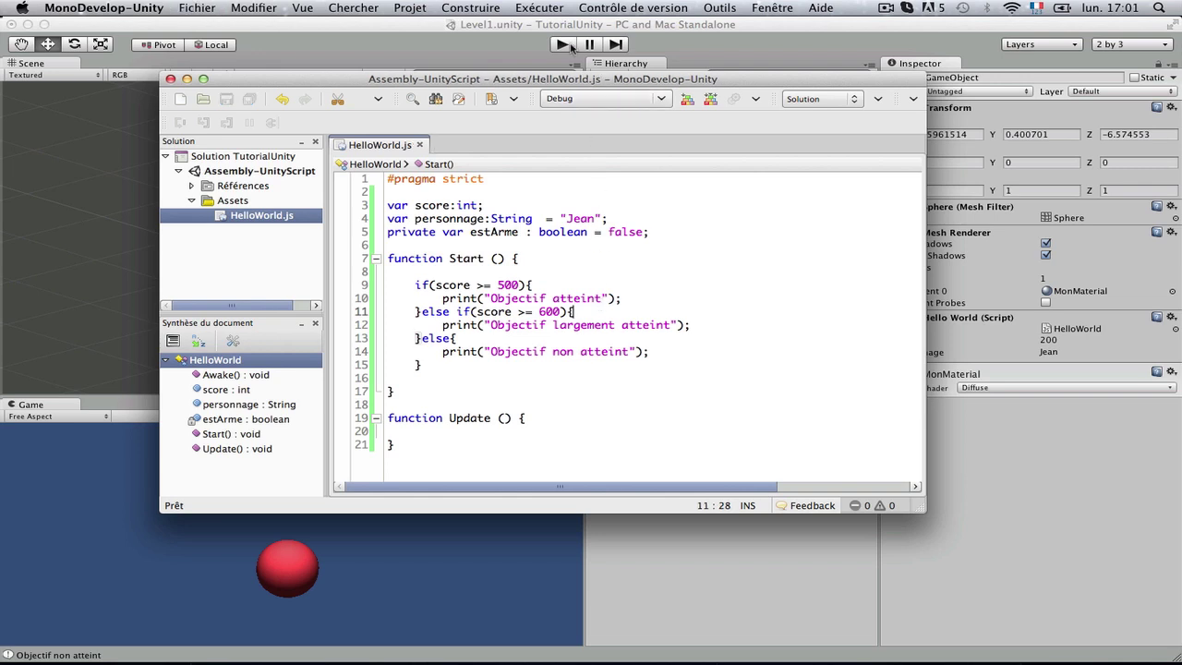
click(571, 46)
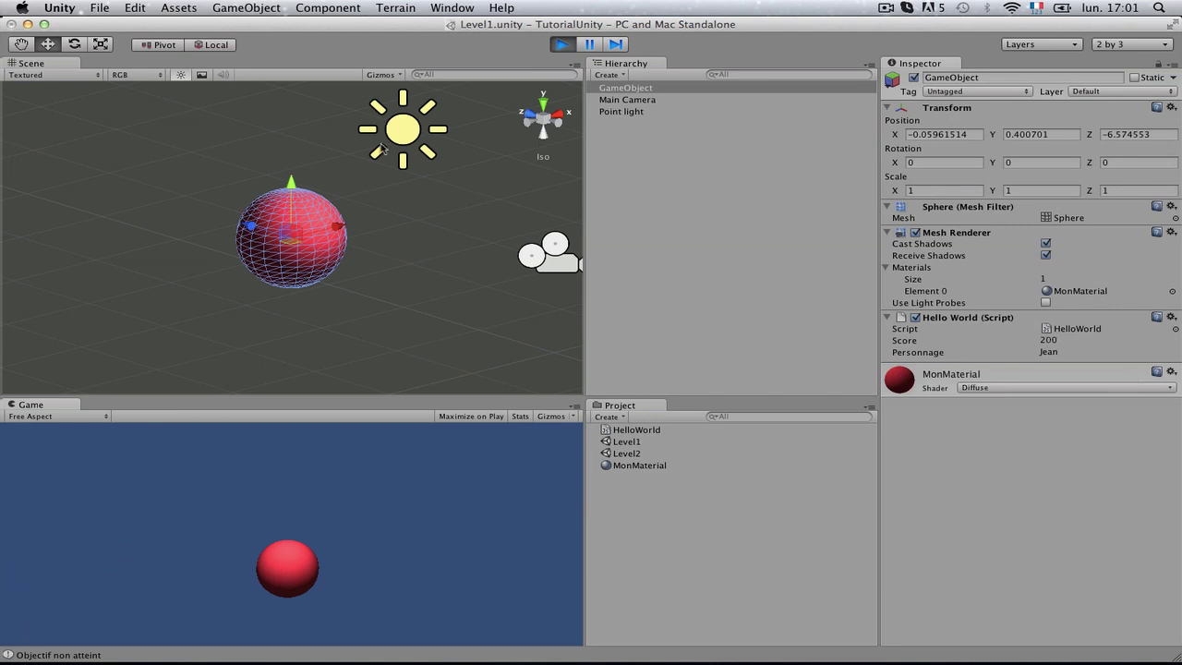
Stop the scene, set the Hello World Score to 500, and run it
click(561, 44)
click(1055, 341)
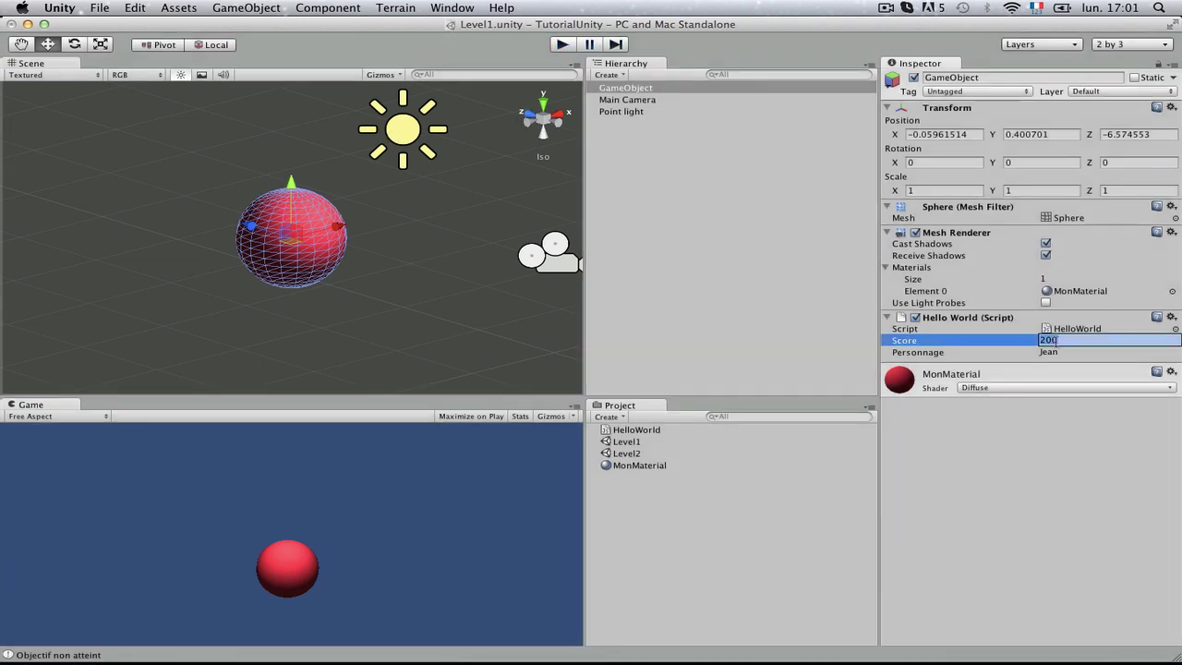
text(500)
key(Return)
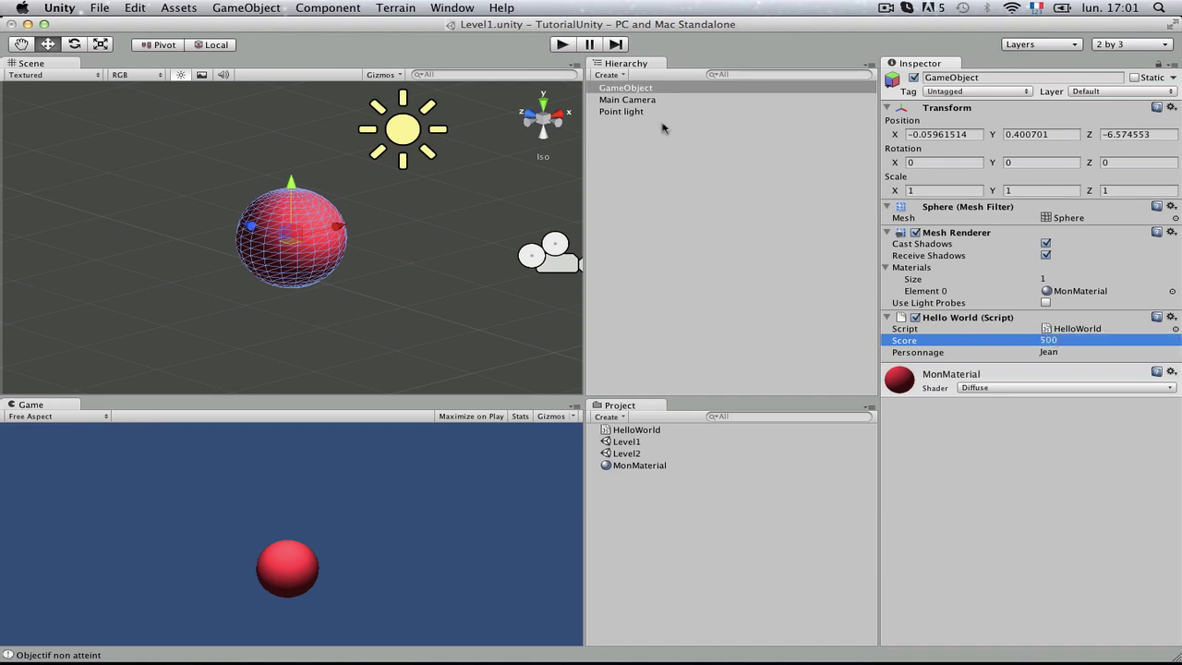
click(561, 44)
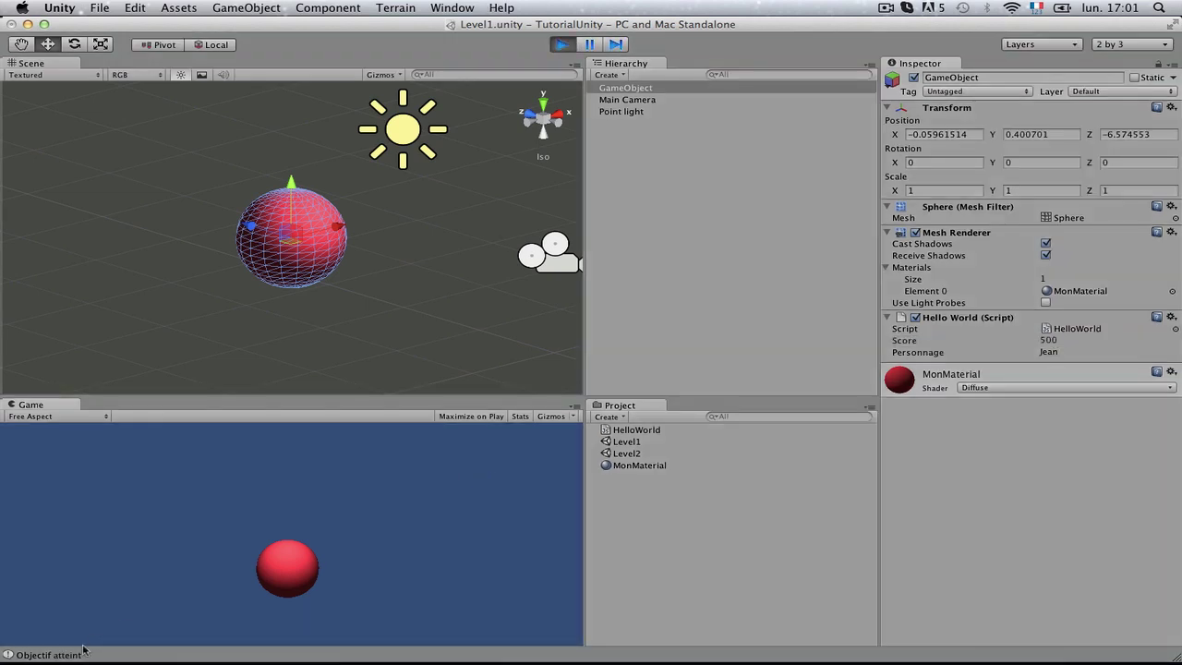
Change the Score to 800, then run and stop the scene
click(561, 44)
click(1057, 340)
double_click(1058, 340)
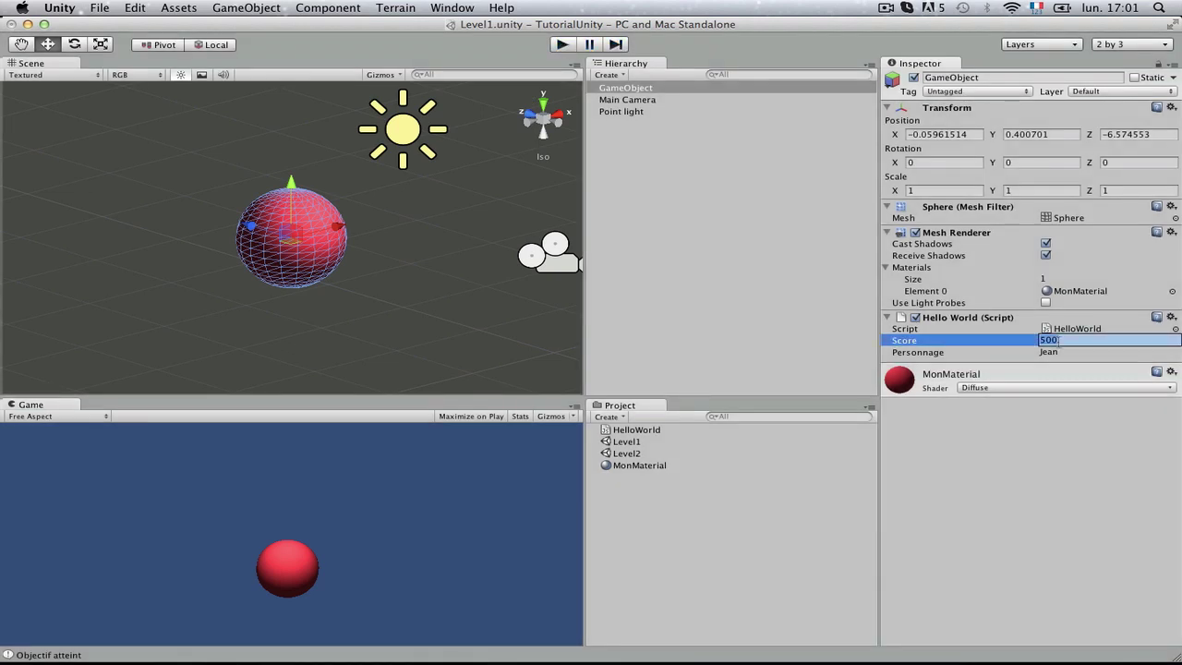
text(8)
click(631, 140)
click(637, 88)
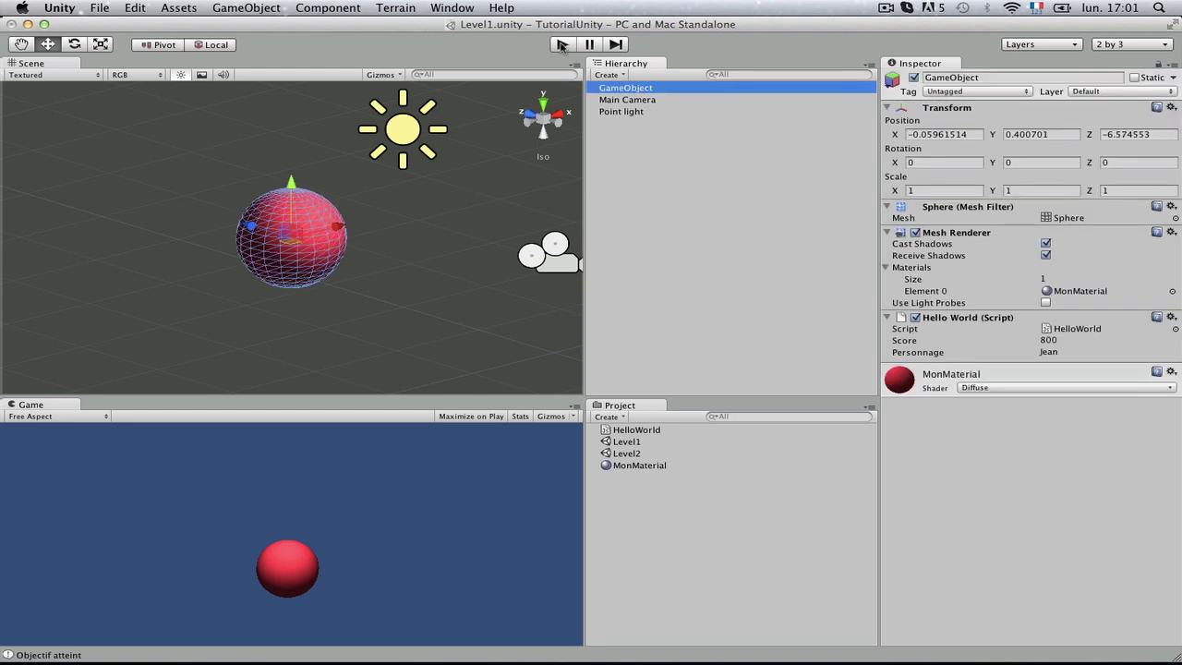
click(561, 44)
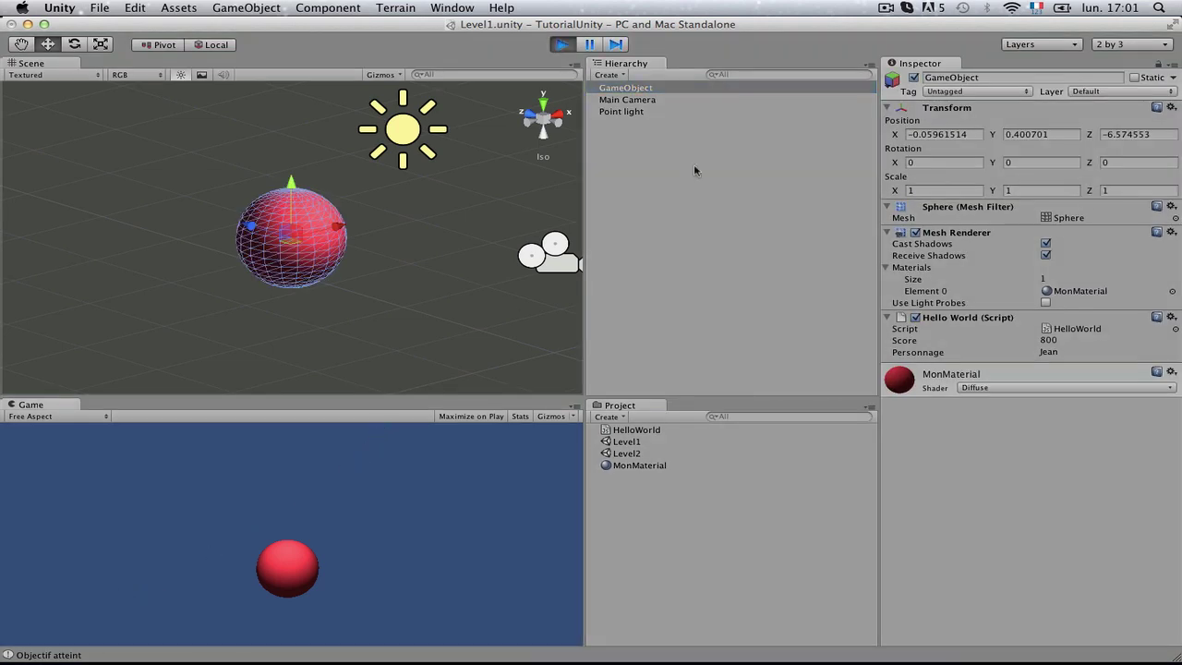
click(565, 44)
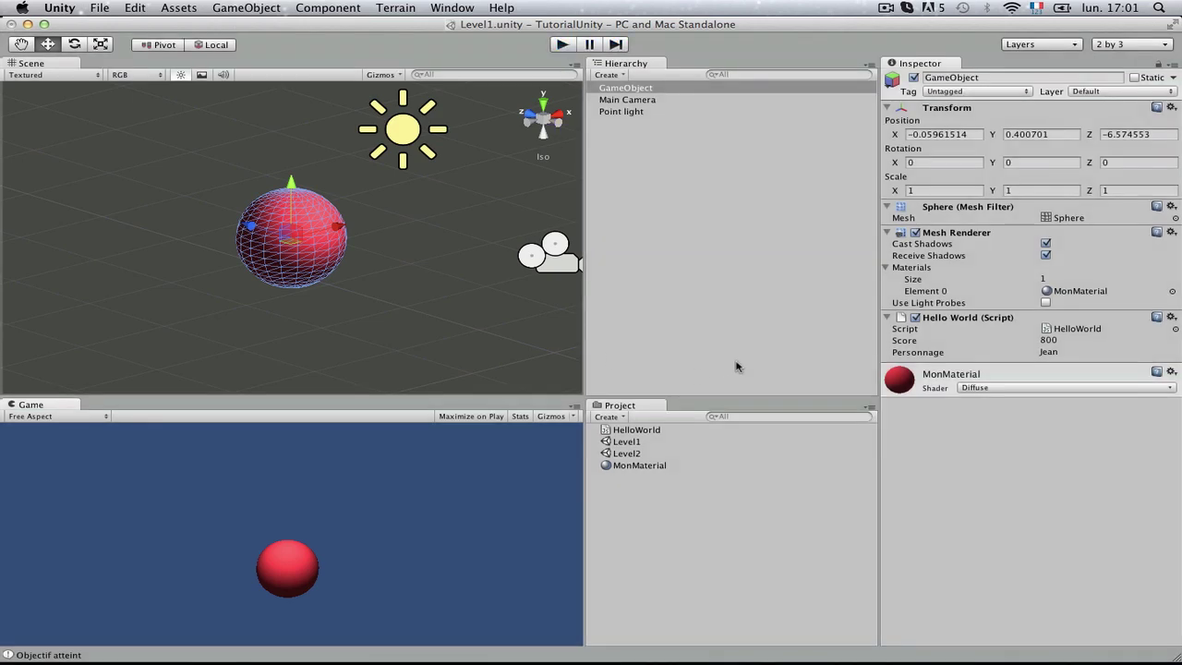
key(super+Tab)
Read the log in Unity's Window > Console, then go back to HelloWorld.js
click(353, 349)
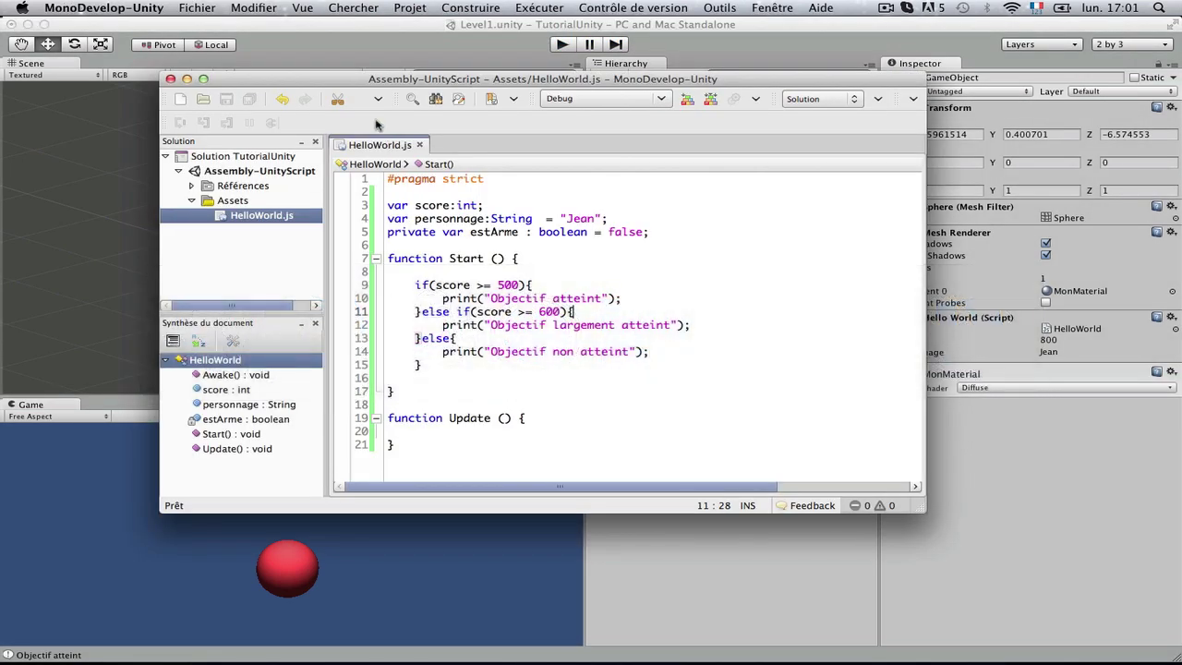
key(super+Tab)
click(452, 7)
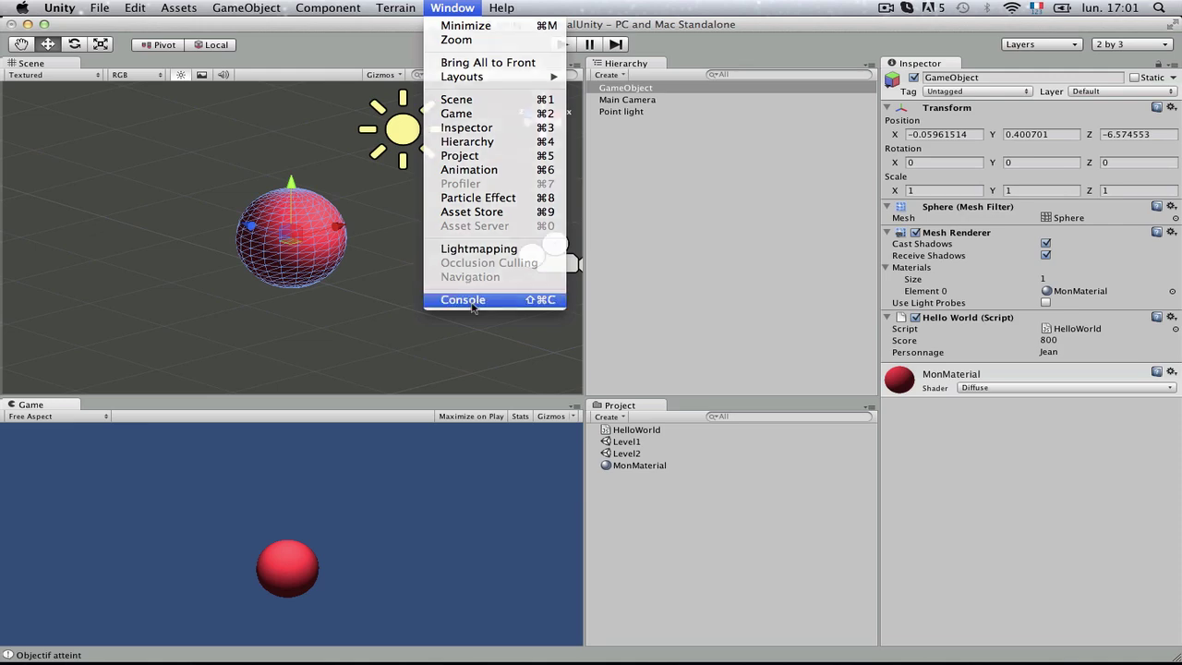
click(466, 298)
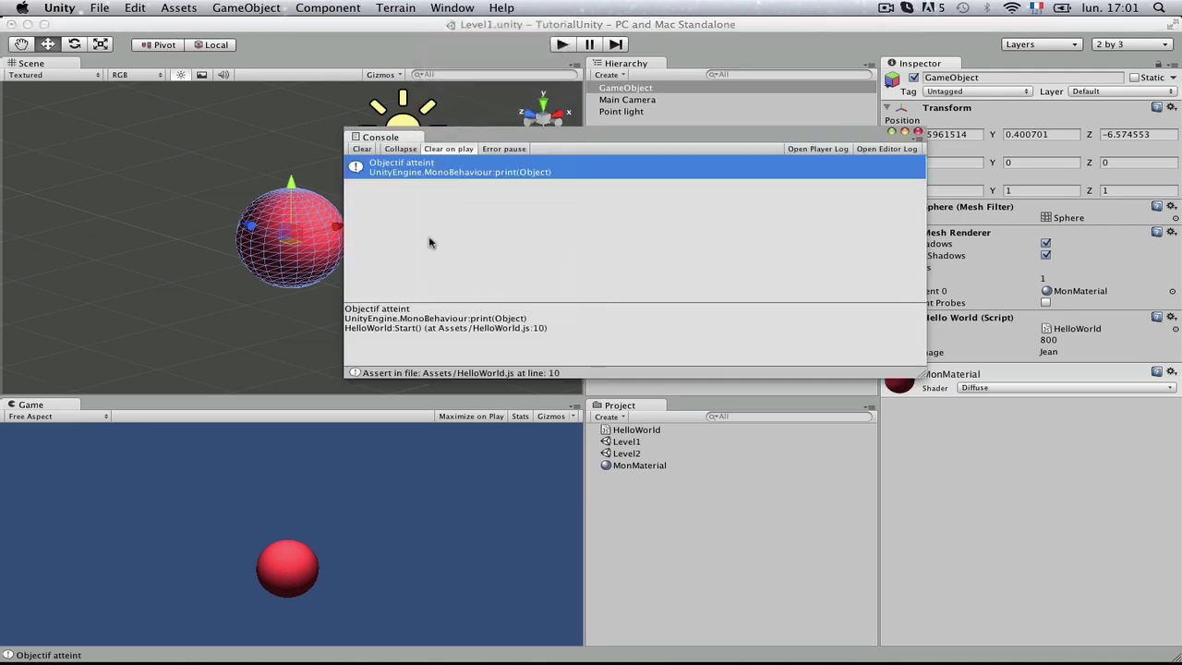
key(super+Tab)
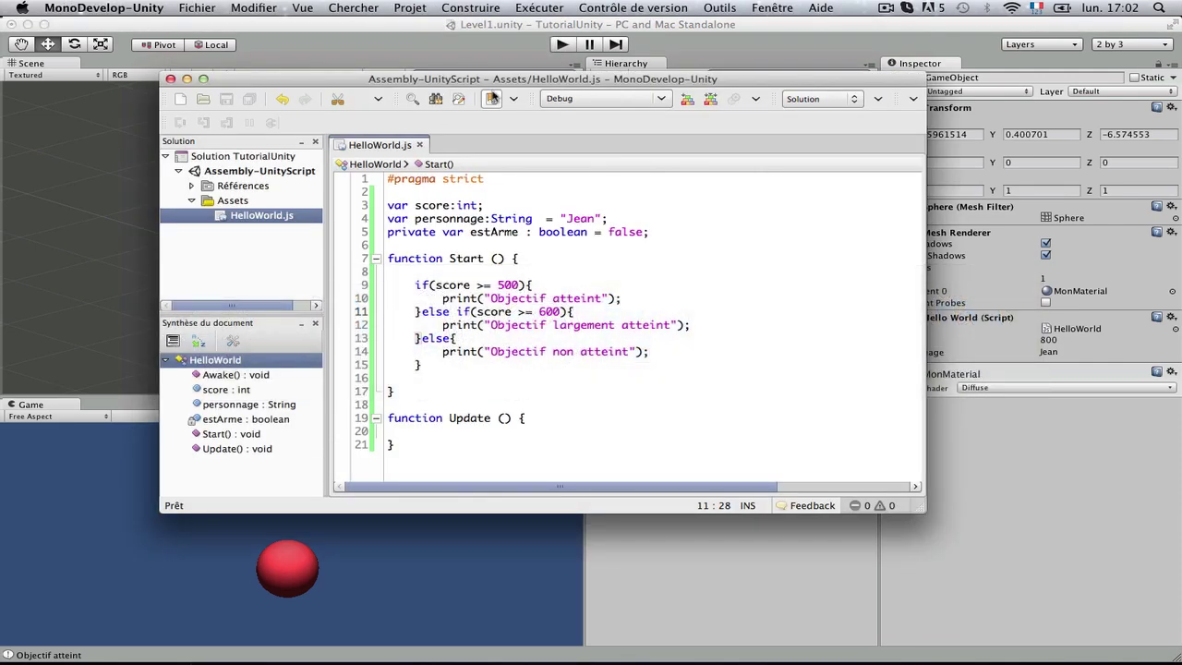
Move the MonoDevelop window right to reveal the console, undoing an accidental text drag
drag(536, 87, 860, 104)
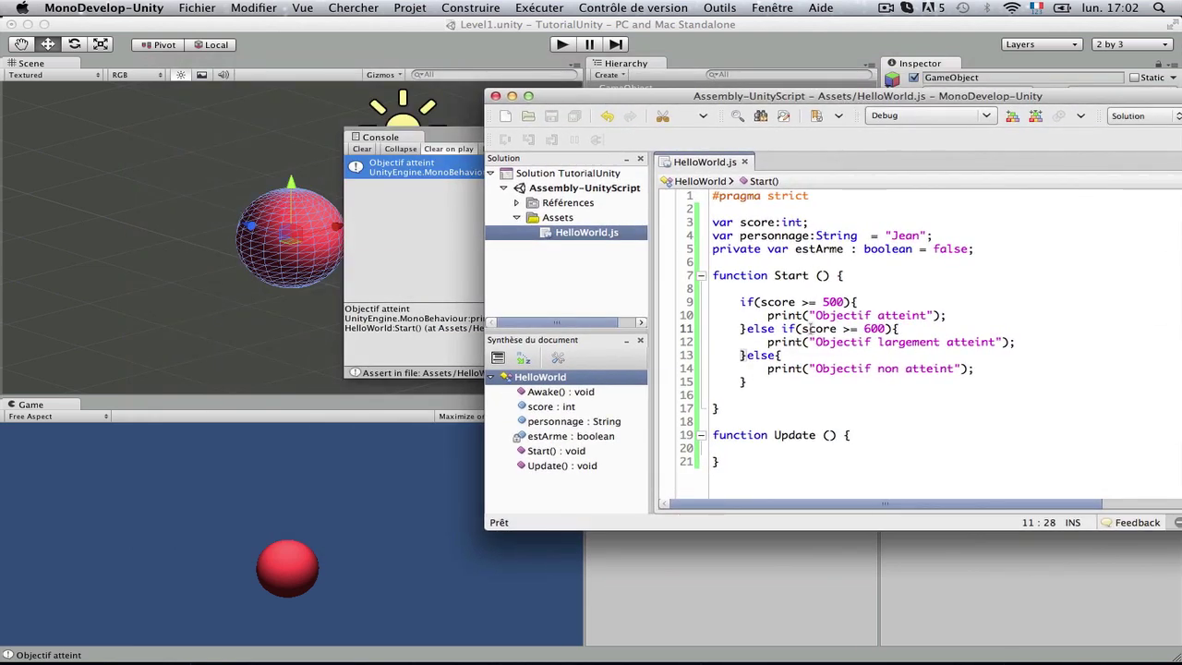
mouse_move(766, 314)
mouse_down()
mouse_move(927, 314)
mouse_move(879, 325)
mouse_up()
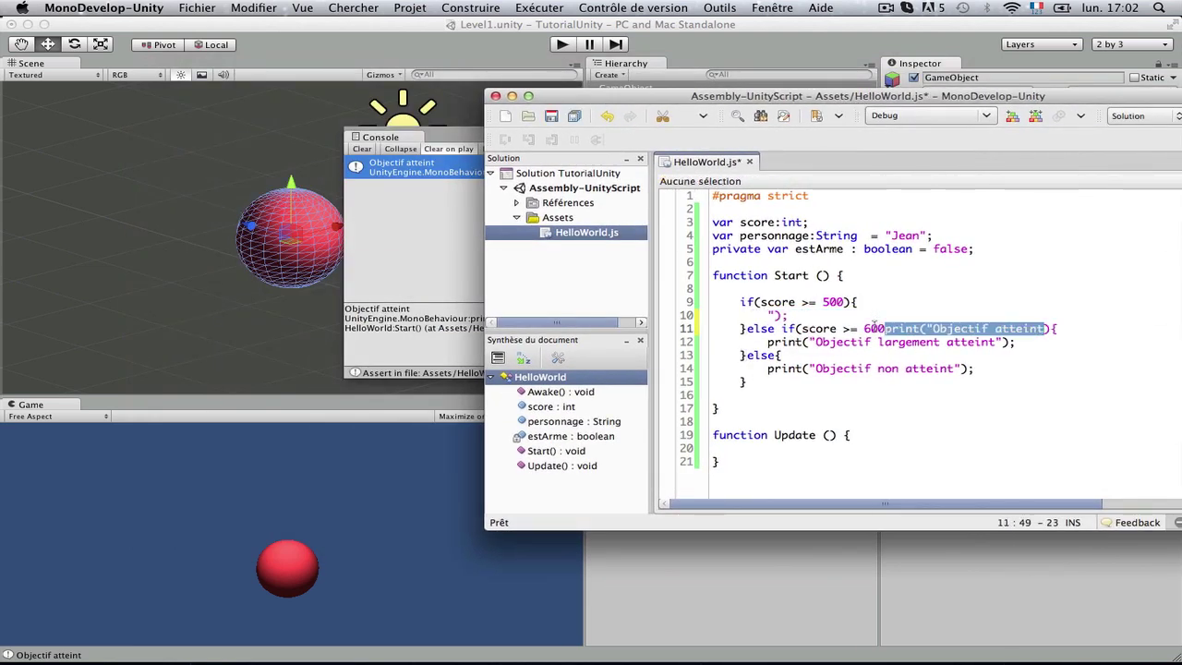
key(ctrl+z)
drag(773, 302, 822, 302)
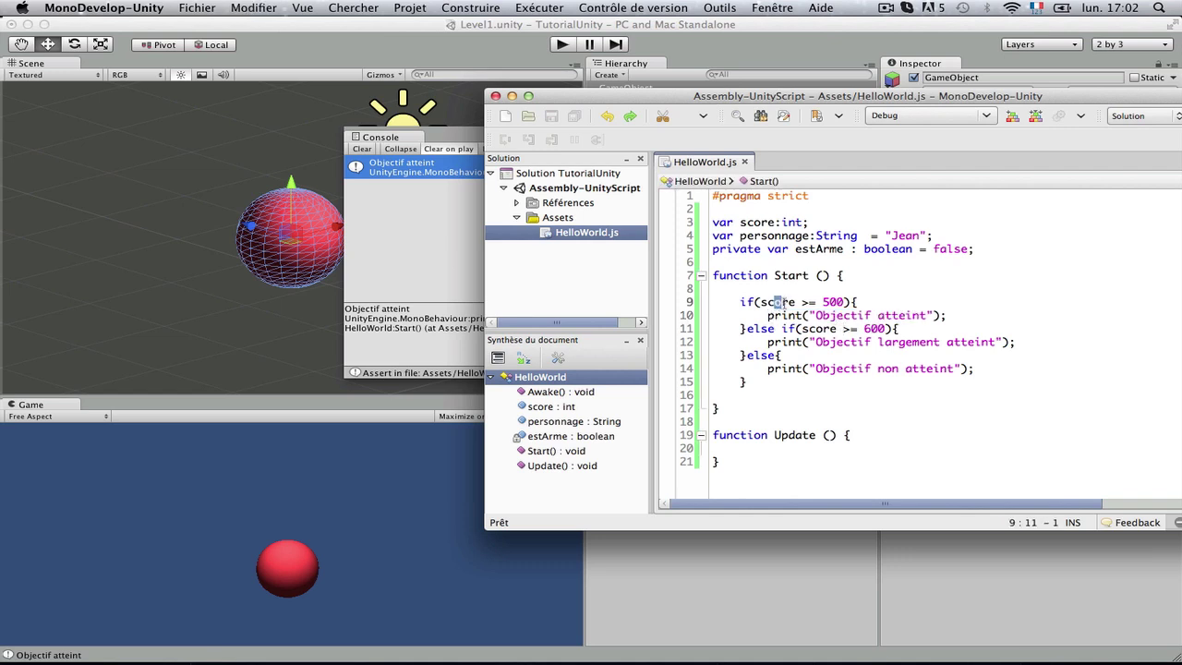
click(849, 302)
mouse_move(766, 315)
mouse_down()
mouse_move(993, 318)
mouse_move(945, 303)
mouse_up()
click(970, 316)
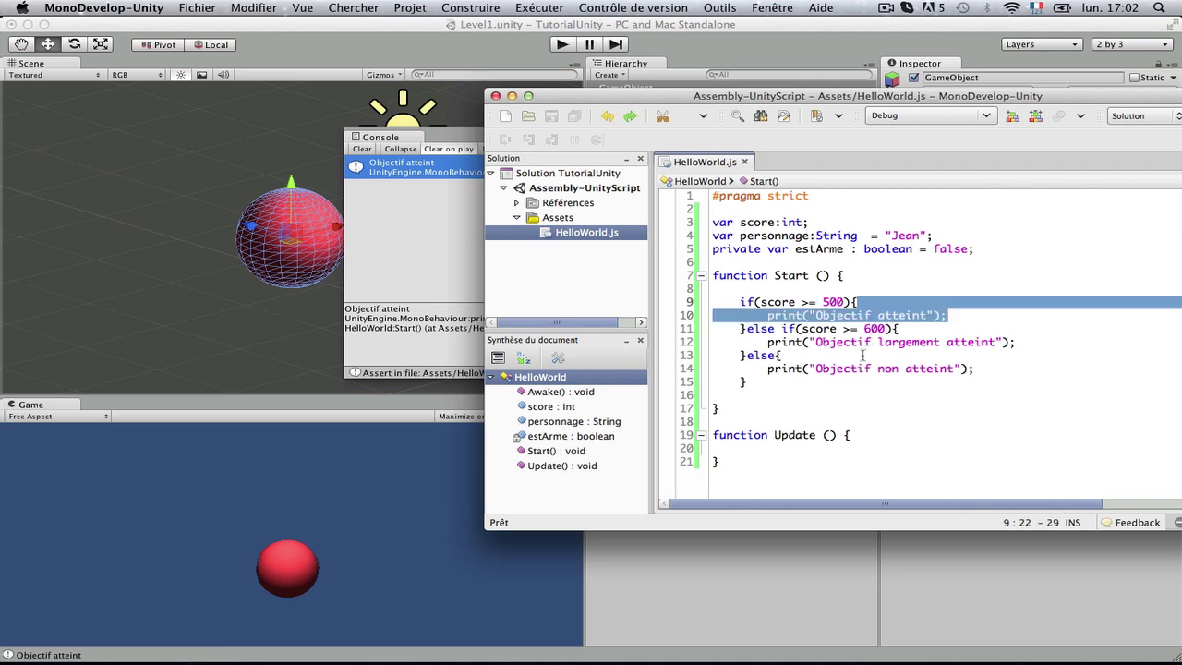
Add blank lines after the if/else chain inside Start()
click(761, 384)
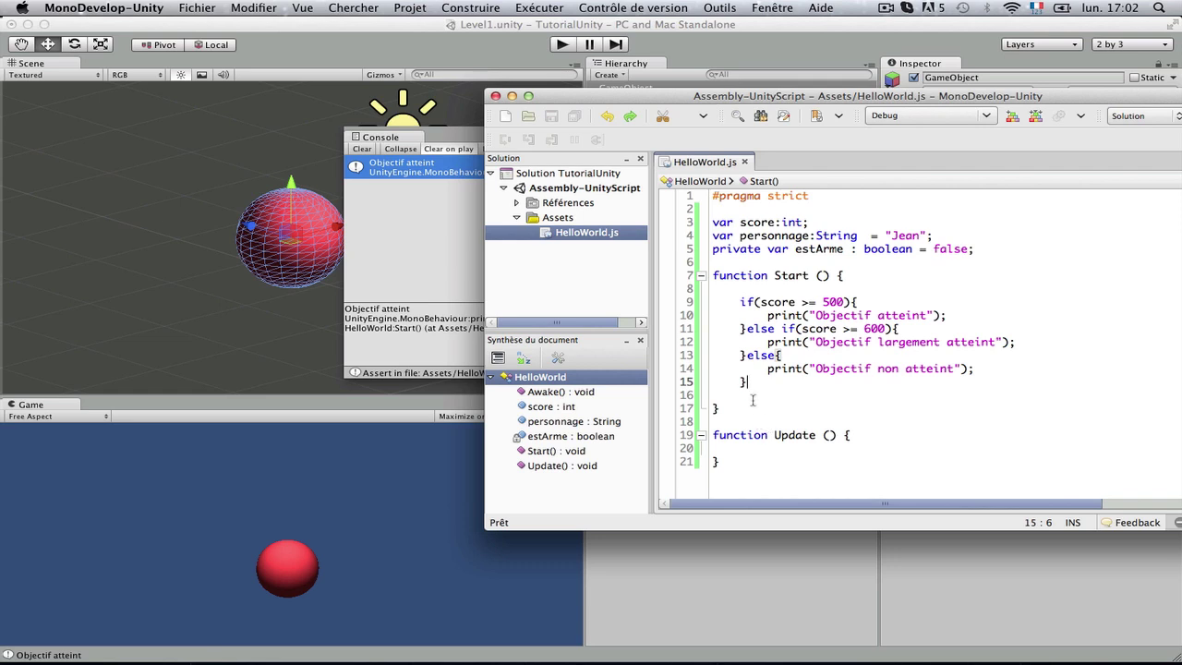
mouse_move(713, 348)
mouse_down()
mouse_move(738, 300)
mouse_move(772, 330)
mouse_up()
click(739, 302)
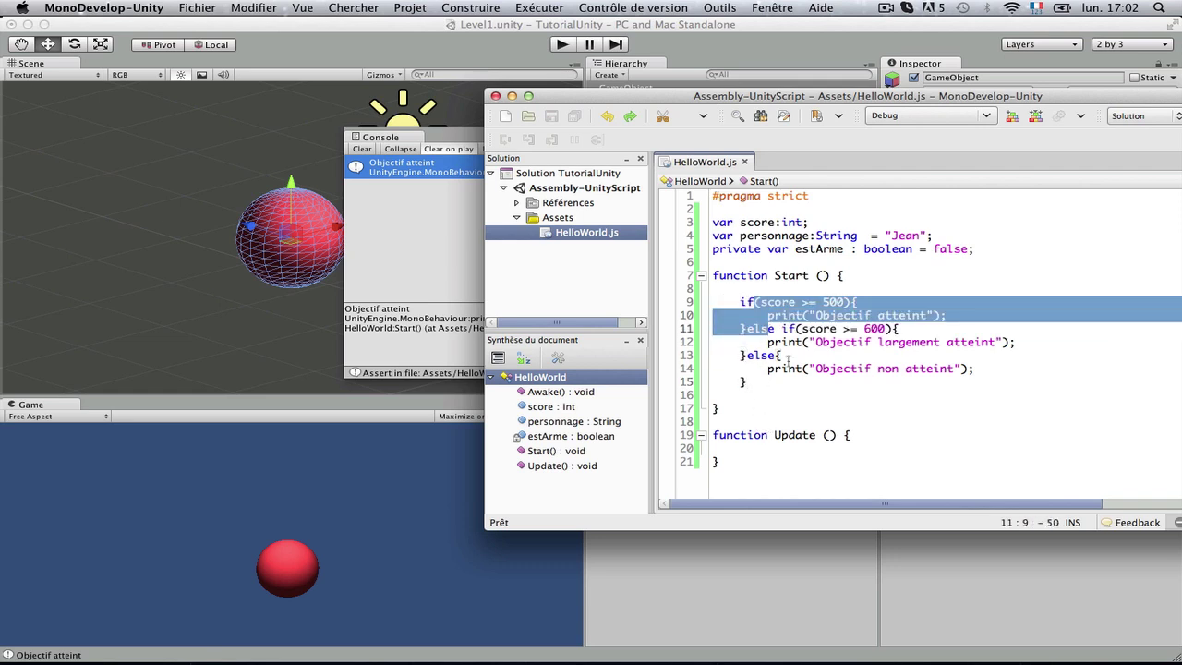
drag(747, 382, 724, 297)
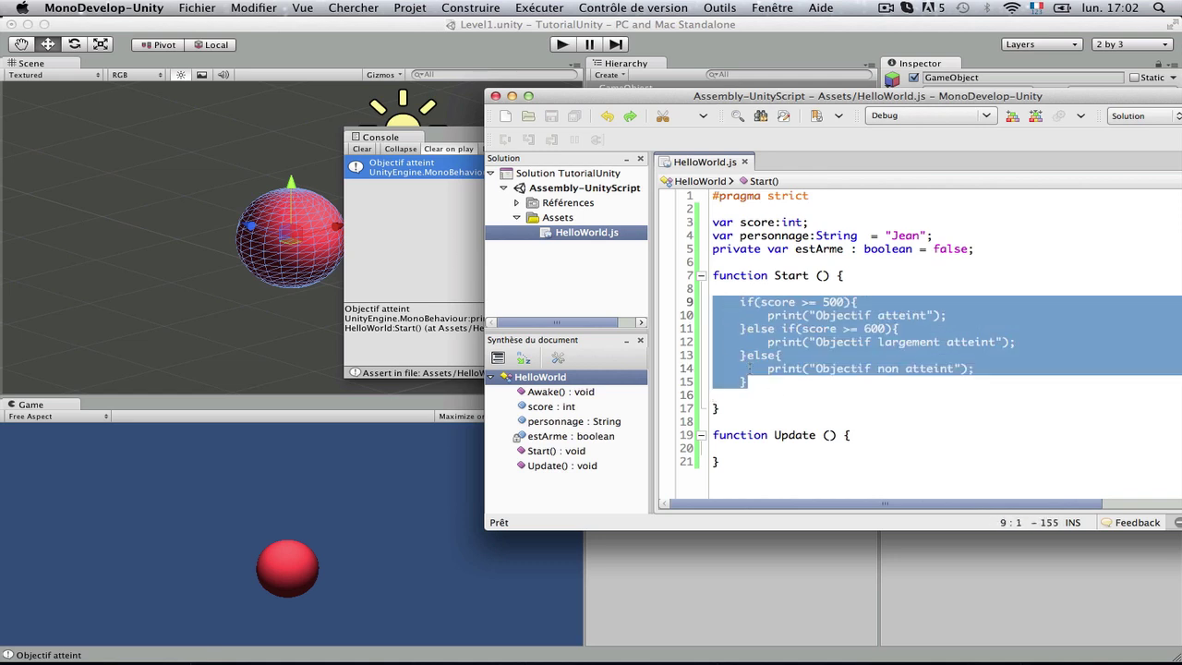
click(748, 382)
key(Return)
key(Return)
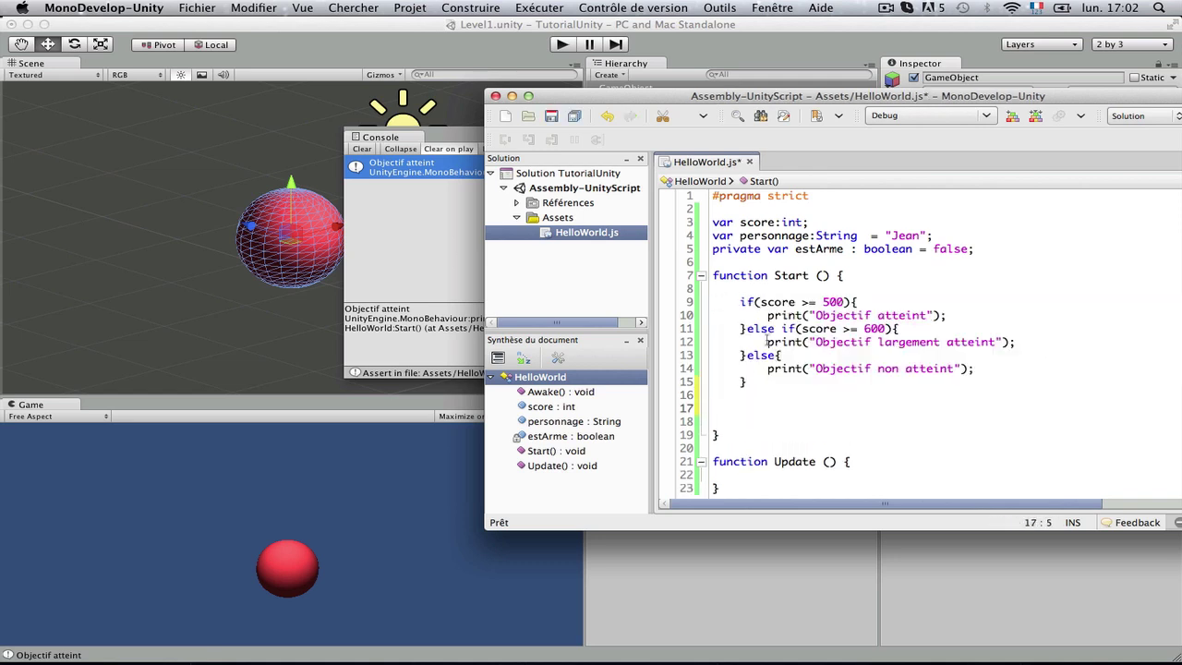
click(814, 315)
click(801, 342)
drag(800, 329, 886, 327)
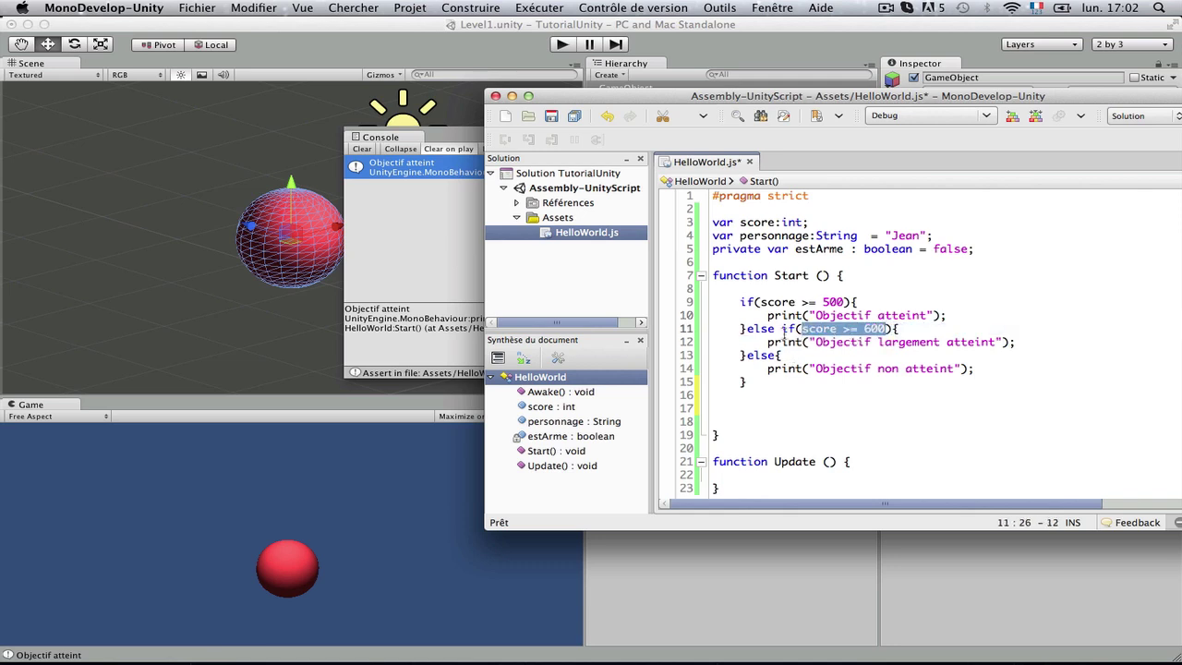
Remove the else so if(score >= 600) starts its own line after a blank line, and save
drag(787, 328, 743, 329)
key(BackSpace)
key(Return)
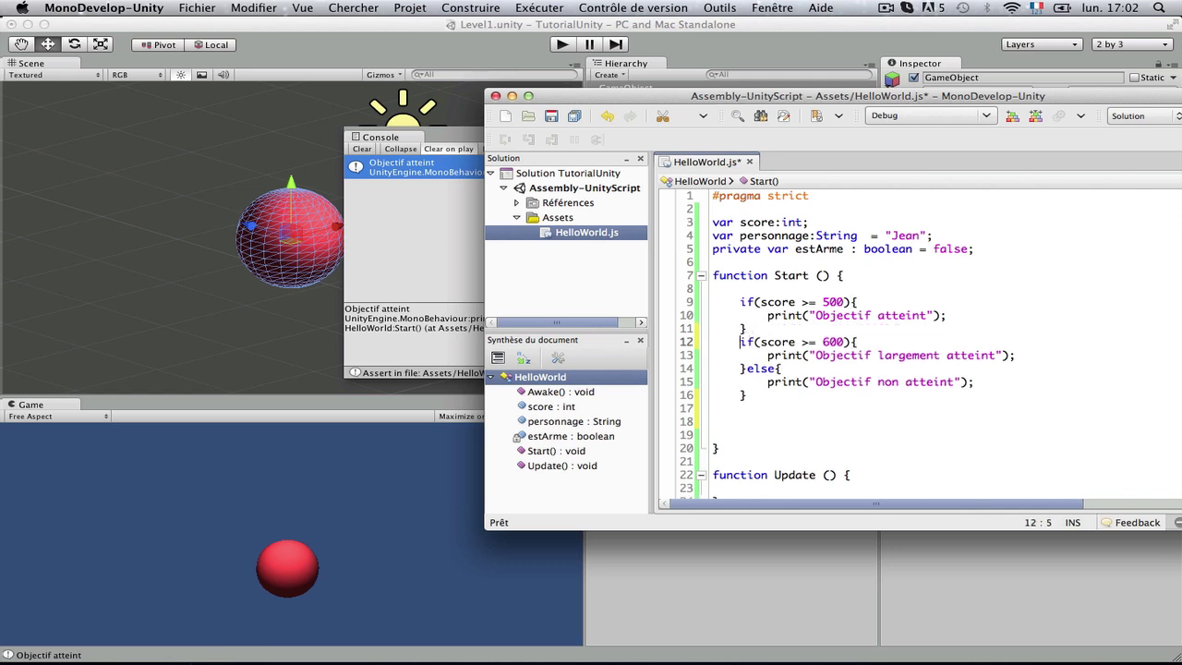
key(Return)
click(785, 331)
key(super+s)
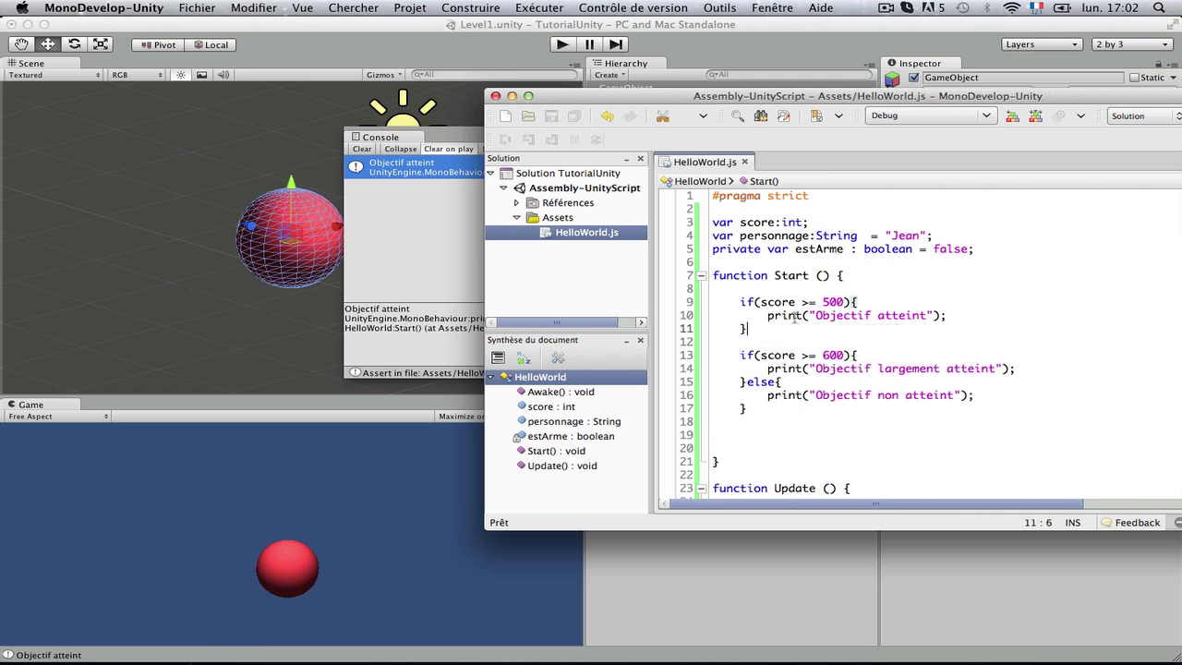
Review the two separate if blocks and run the scene in Unity
drag(794, 316, 854, 303)
click(926, 314)
drag(774, 368, 1013, 366)
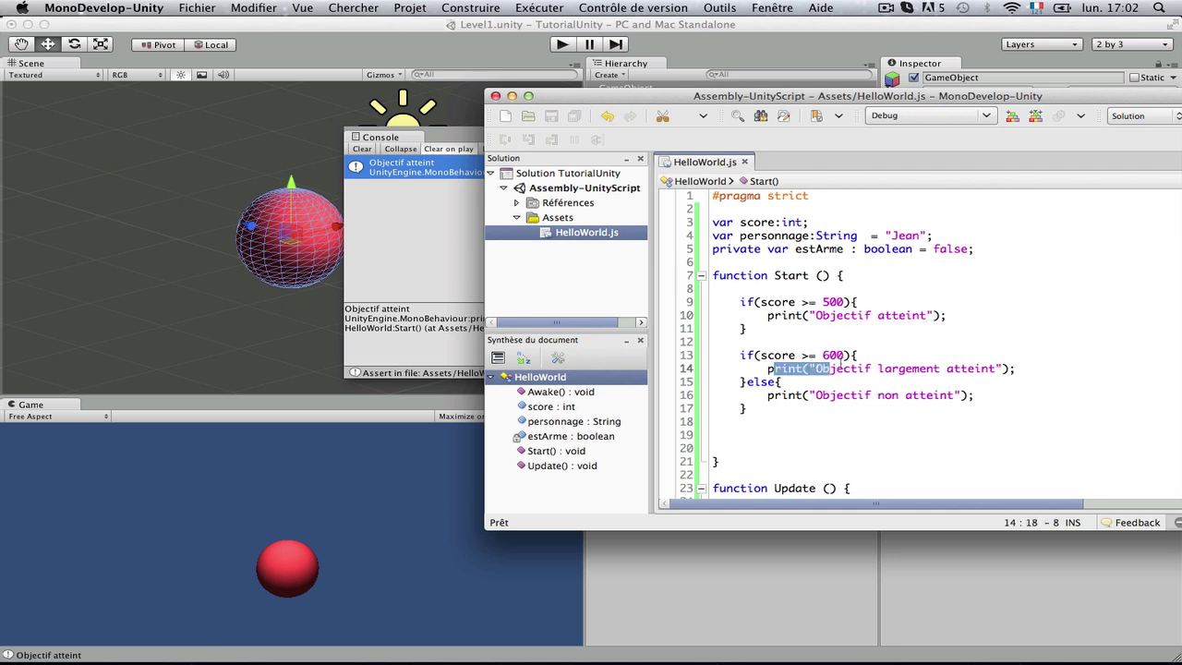
click(1012, 365)
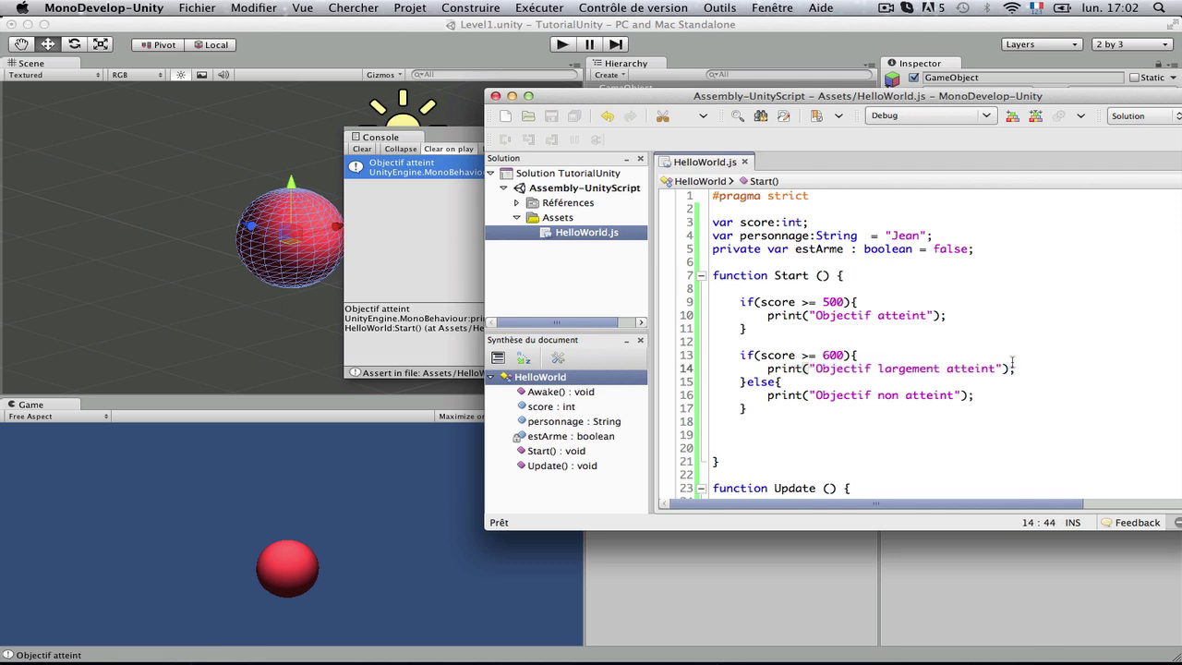
click(563, 45)
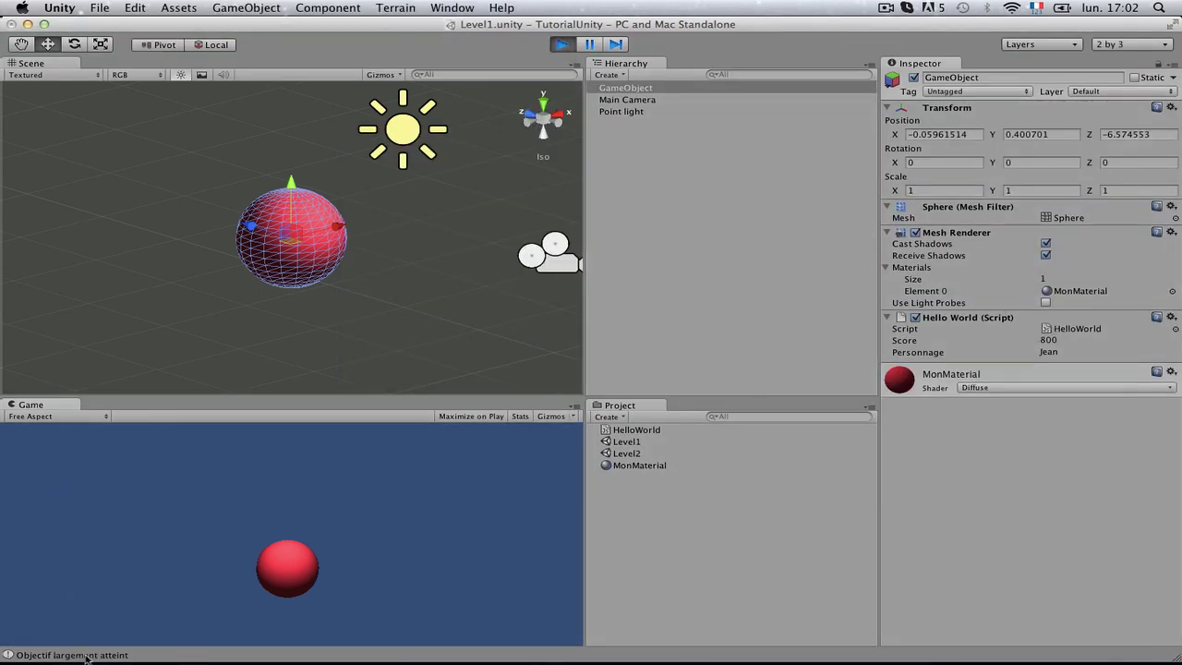
Open the Console and inspect the 'Objectif largement atteint' and 'Objectif atteint' entries
click(454, 8)
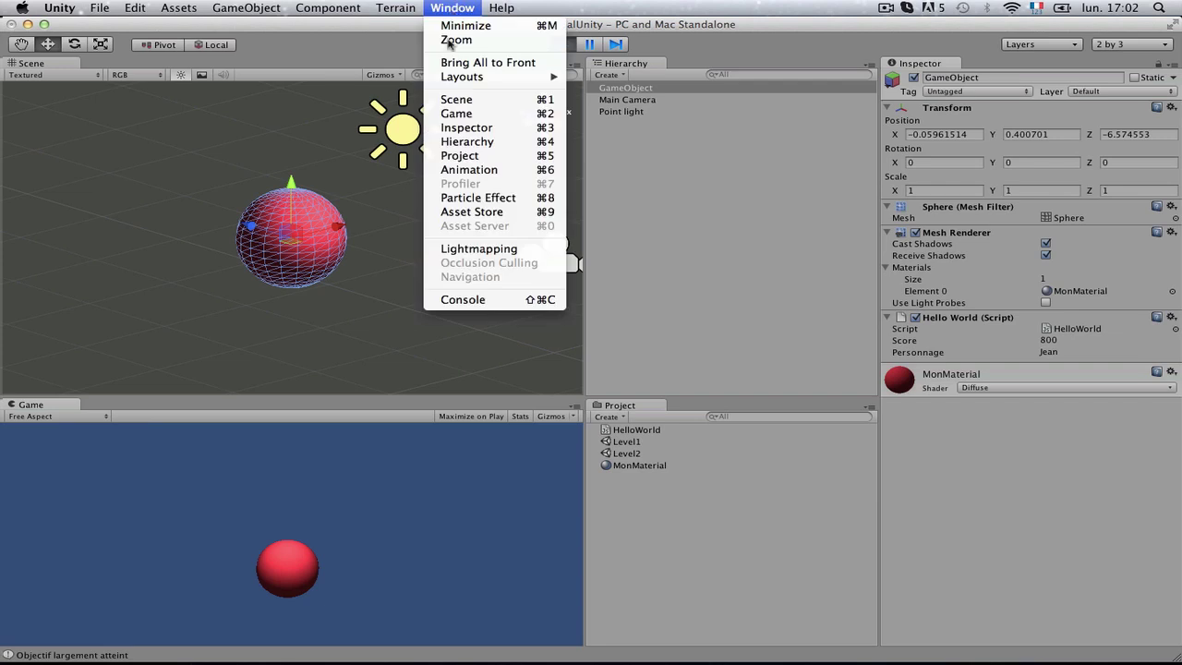
click(478, 299)
click(468, 199)
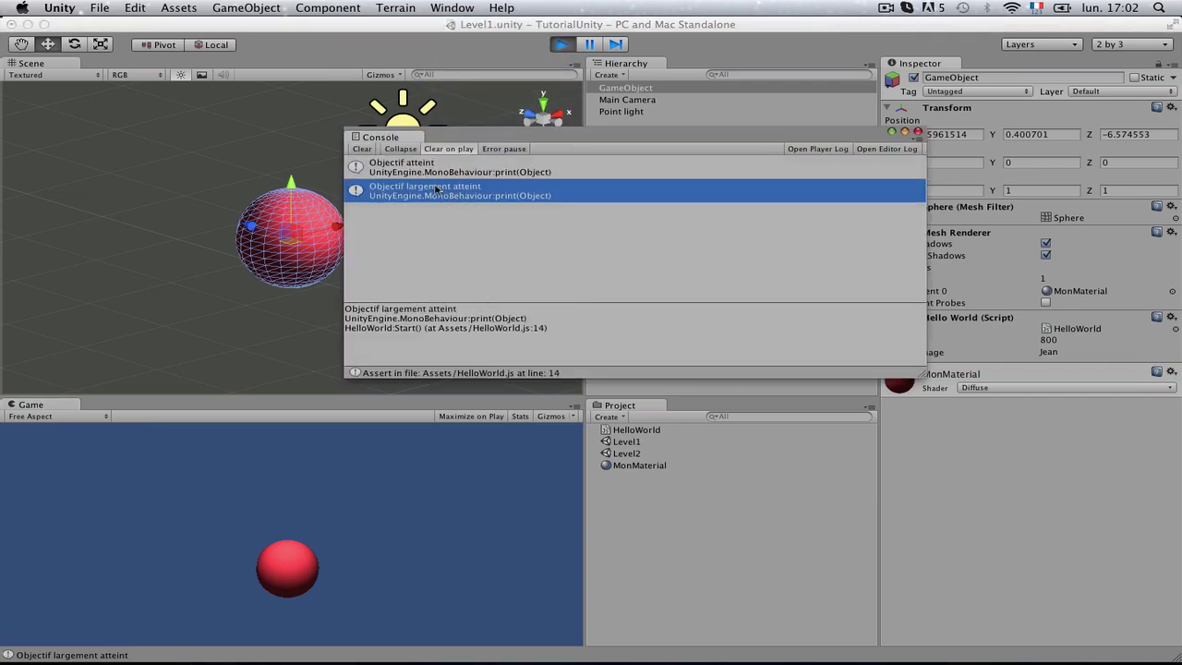
click(429, 172)
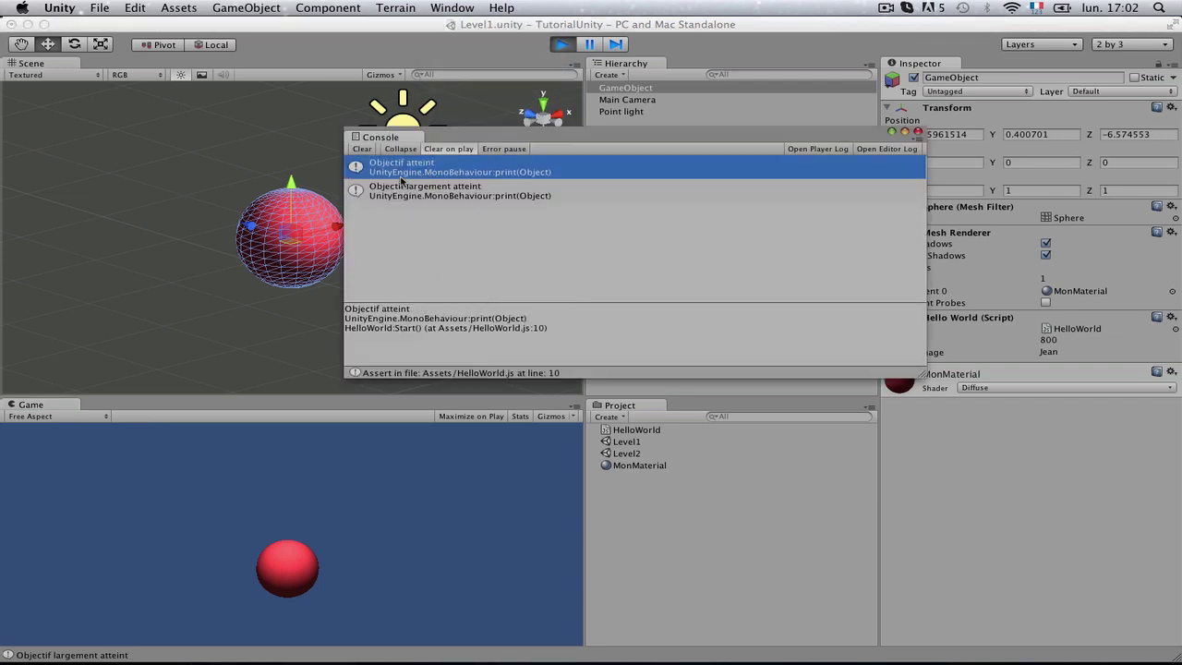
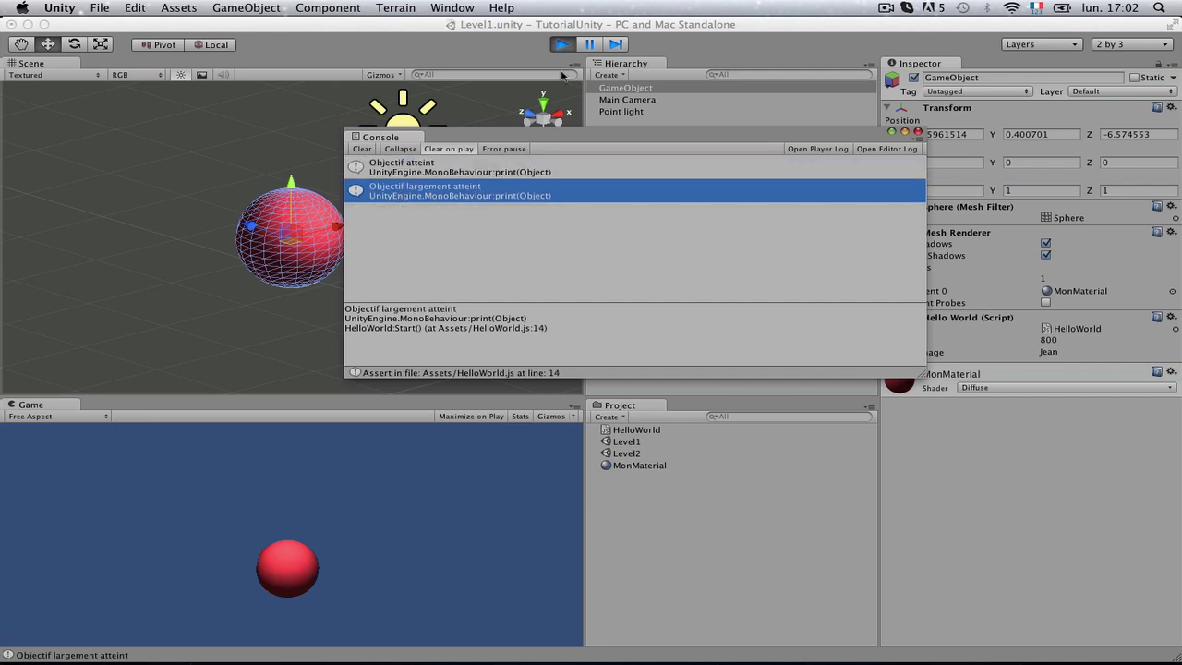
Stop the running scene and open HelloWorld.js in MonoDevelop at the score checks
click(559, 46)
double_click(673, 435)
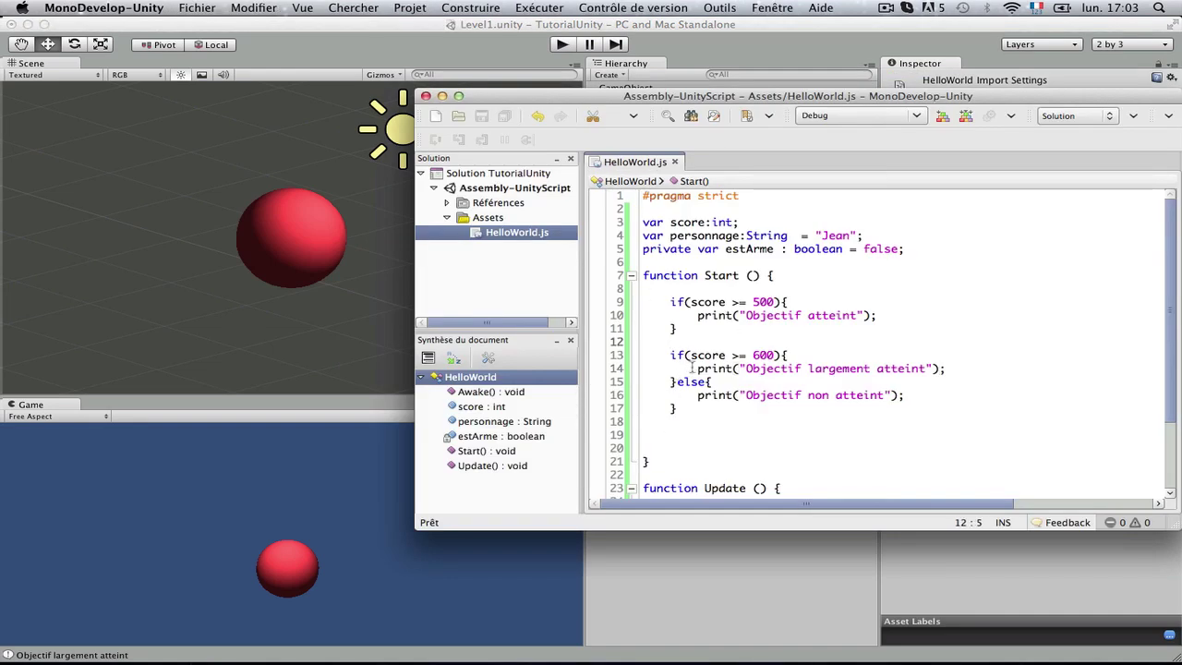
click(726, 382)
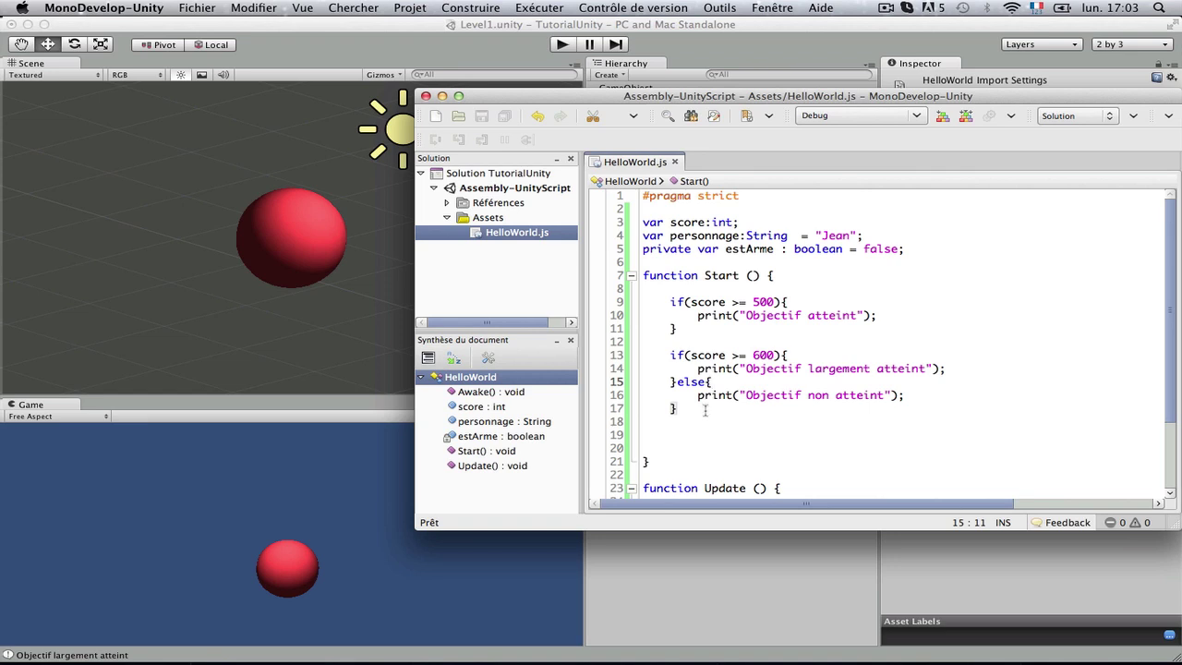
Delete the two old score checks and write an empty if(score > 500){ } block
drag(702, 410, 665, 301)
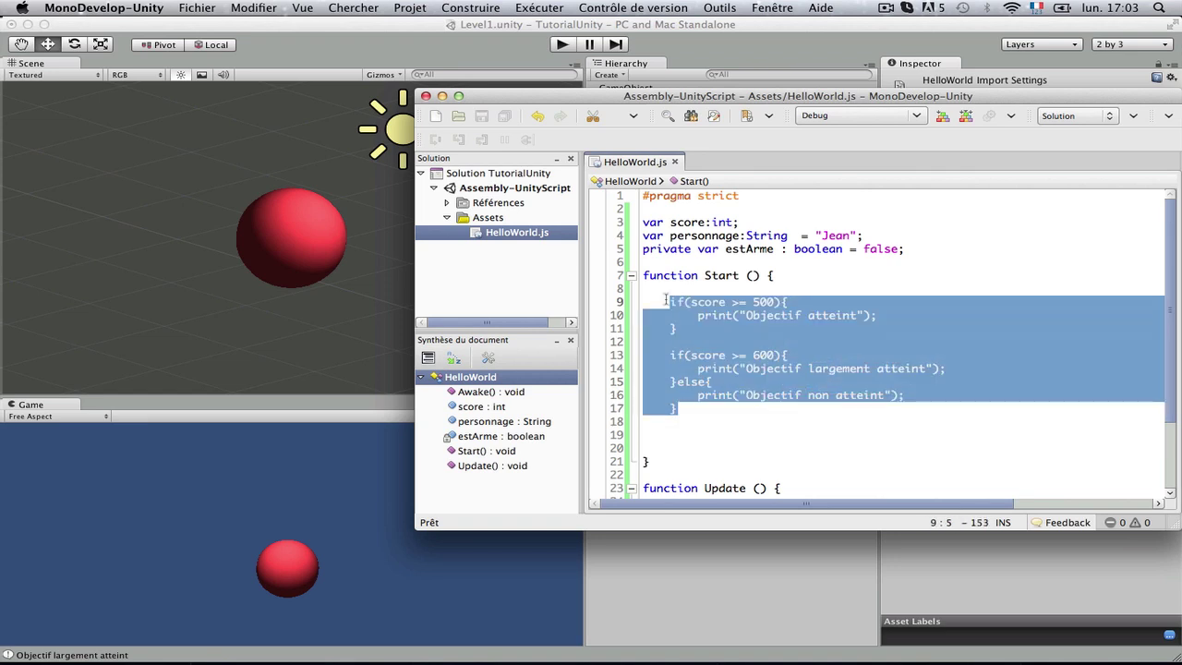
key(BackSpace)
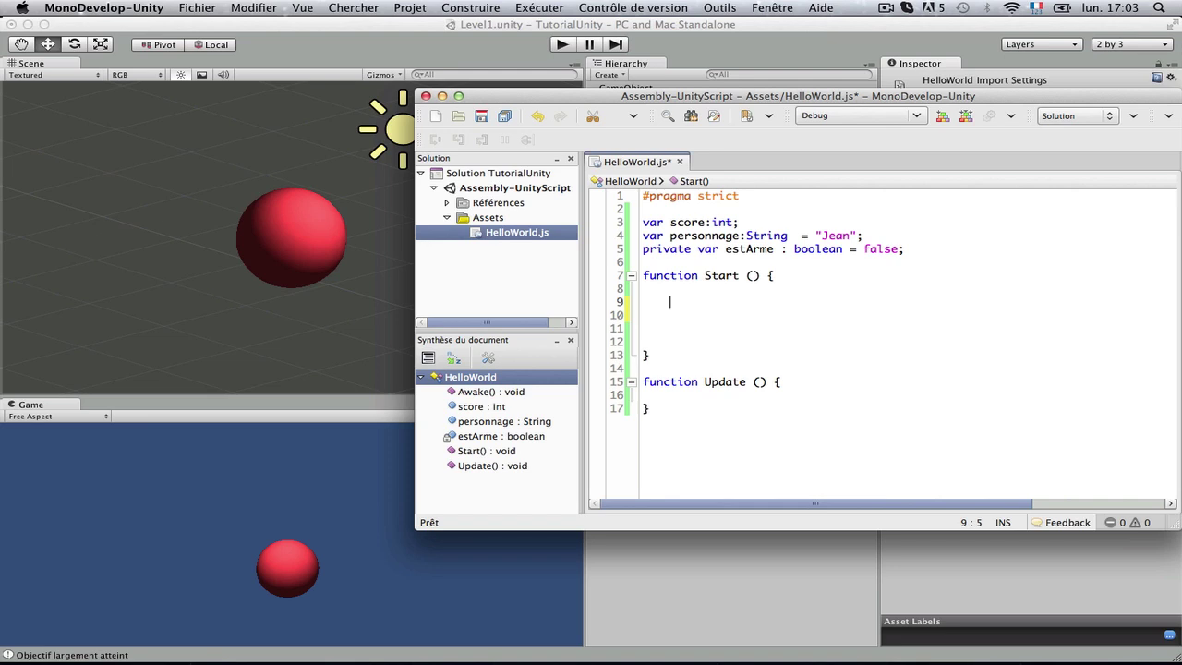
text(if()
text(score > )
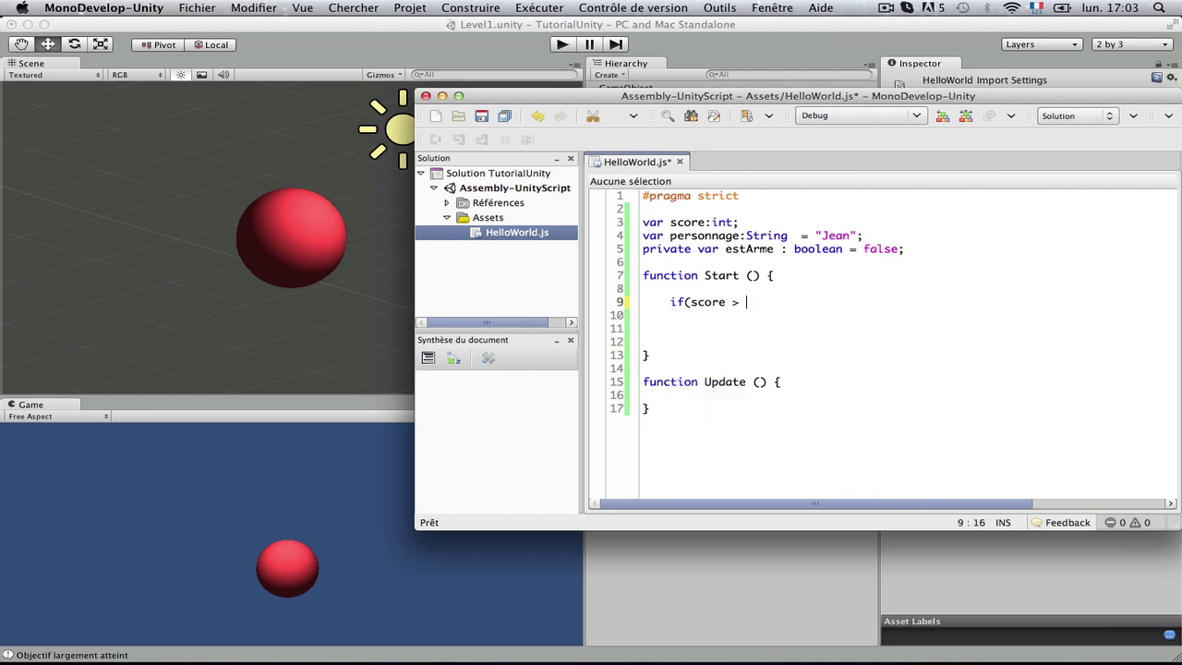
text(500))
text({)
key(Return)
key(Return)
text(})
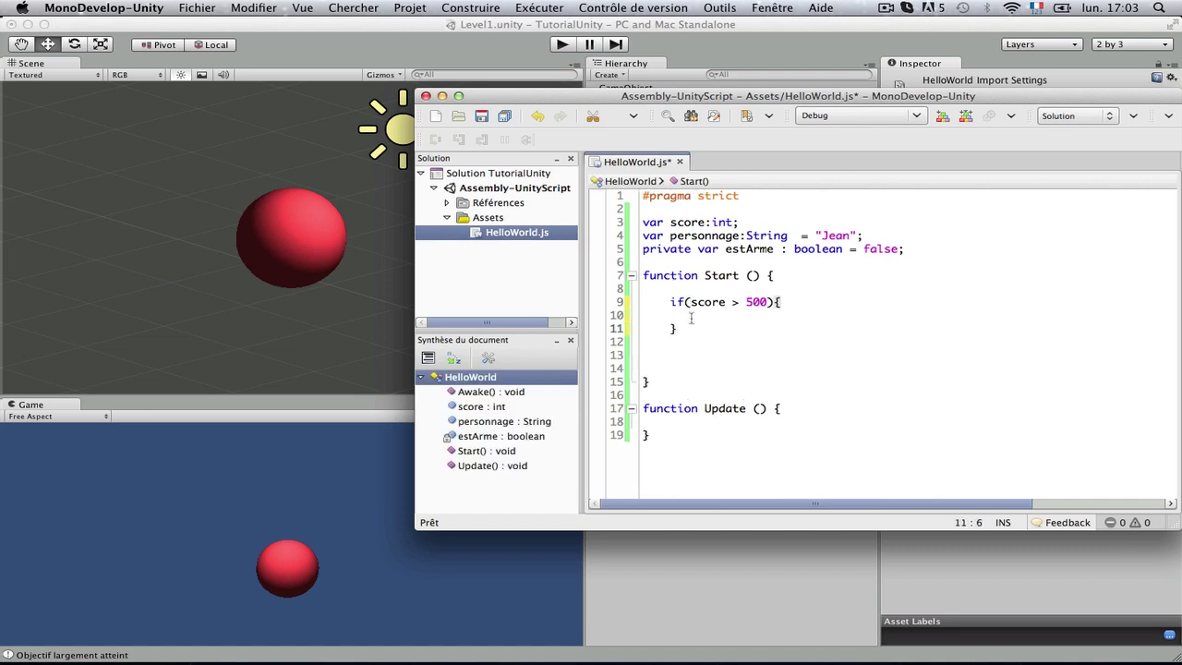
Add print("test verifié") inside the block and save the script
click(697, 315)
text(print()
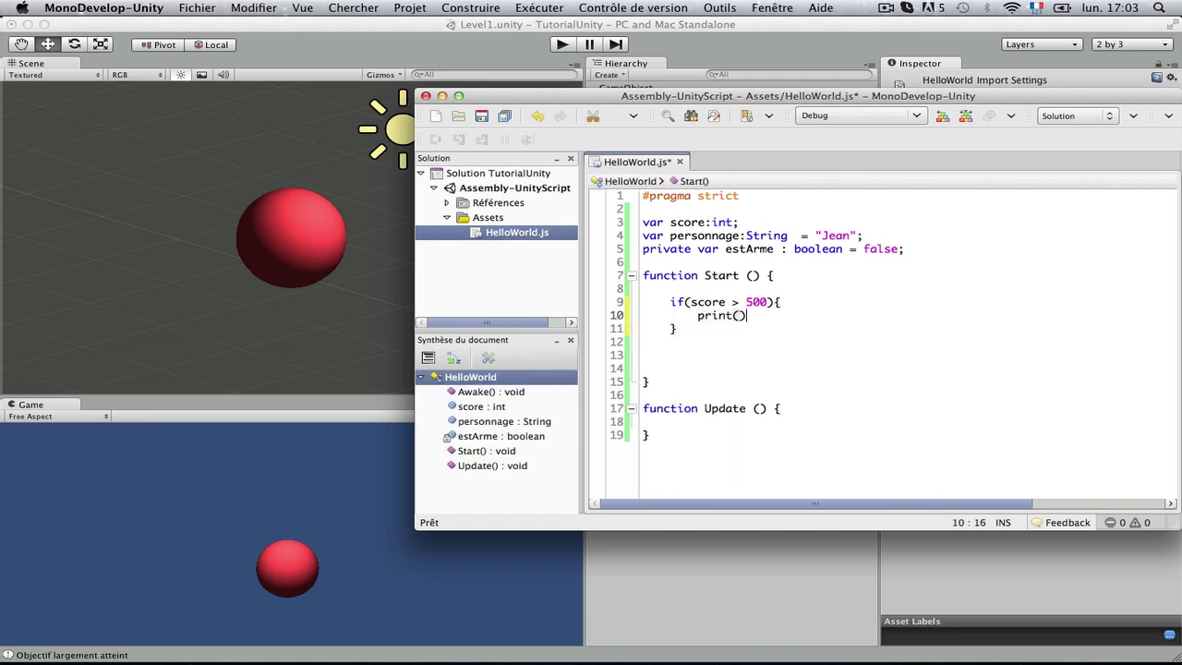
text("tes)
text(t verifie)
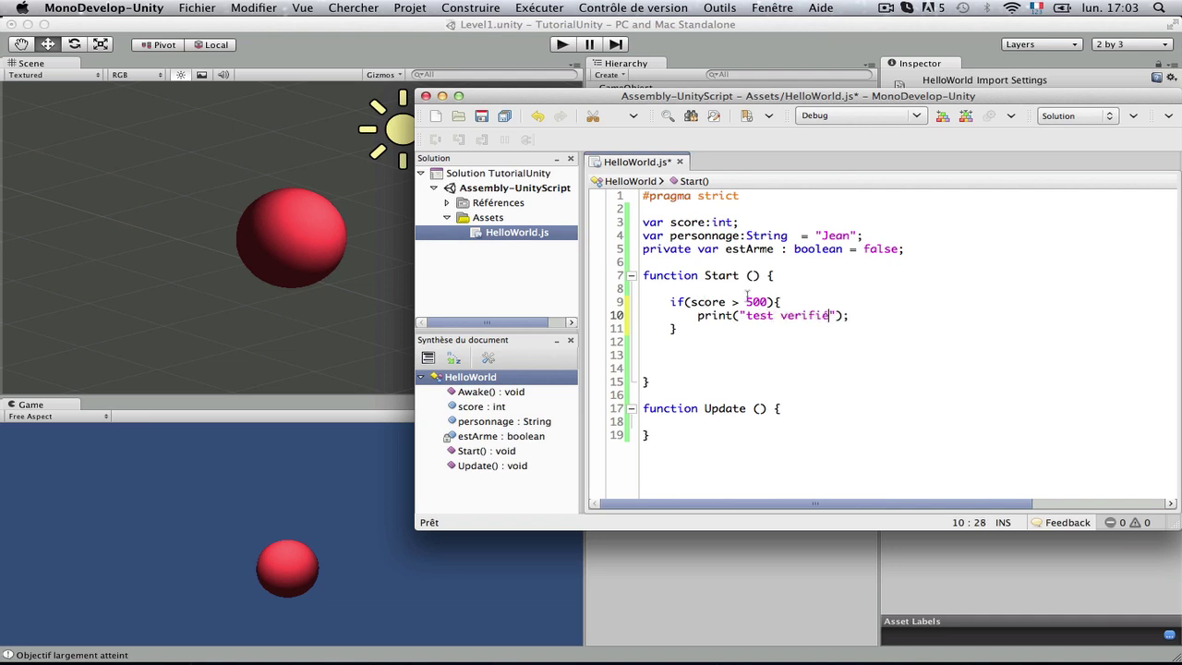
key(BackSpace)
text(é)
click(749, 301)
key(super+s)
Run and stop the scene, then return to the script's print statement
click(562, 43)
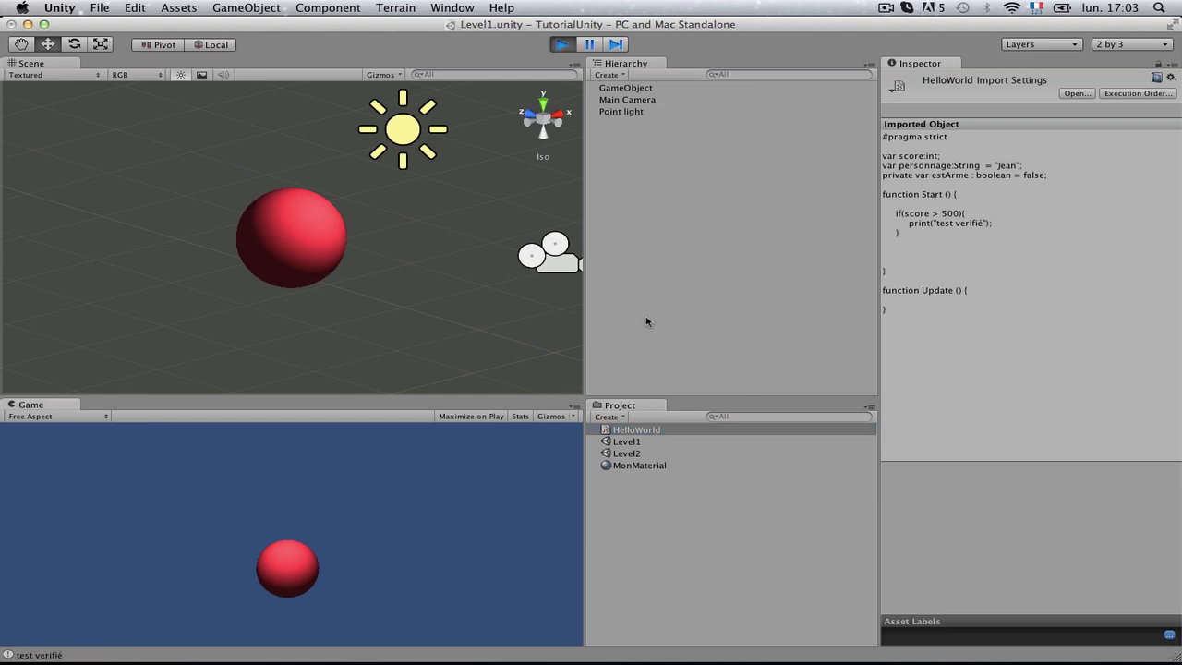
click(562, 43)
key(super+Tab)
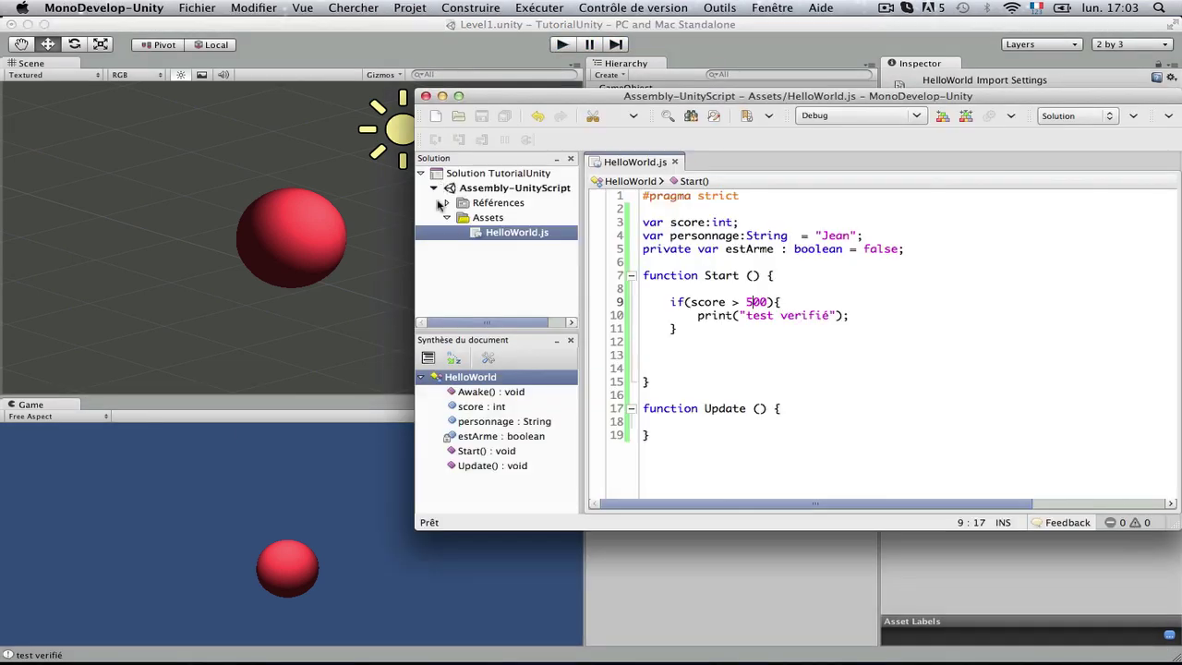
drag(851, 315, 688, 314)
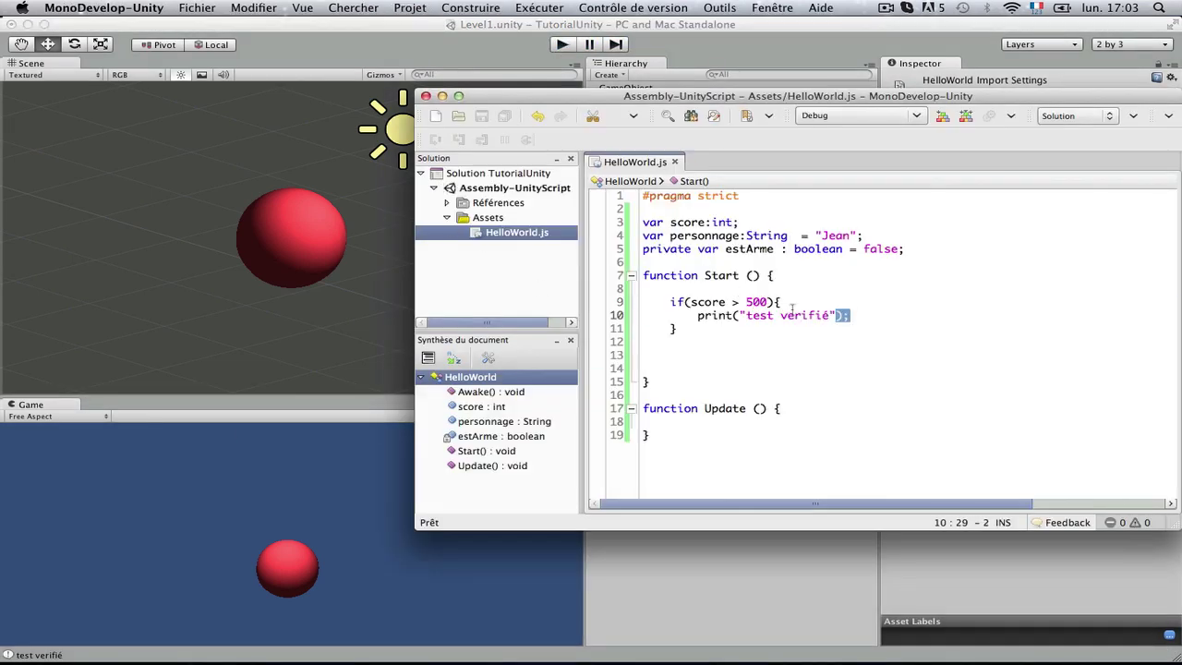
key(BackSpace)
text(z)
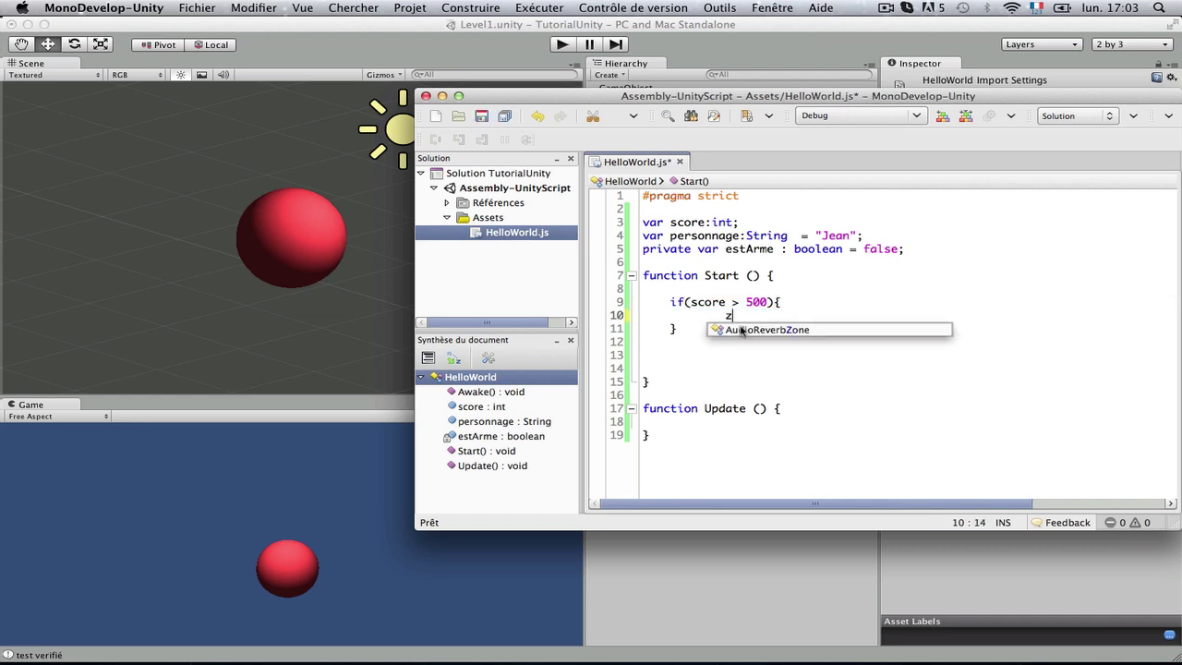
key(super+z)
key(super+z)
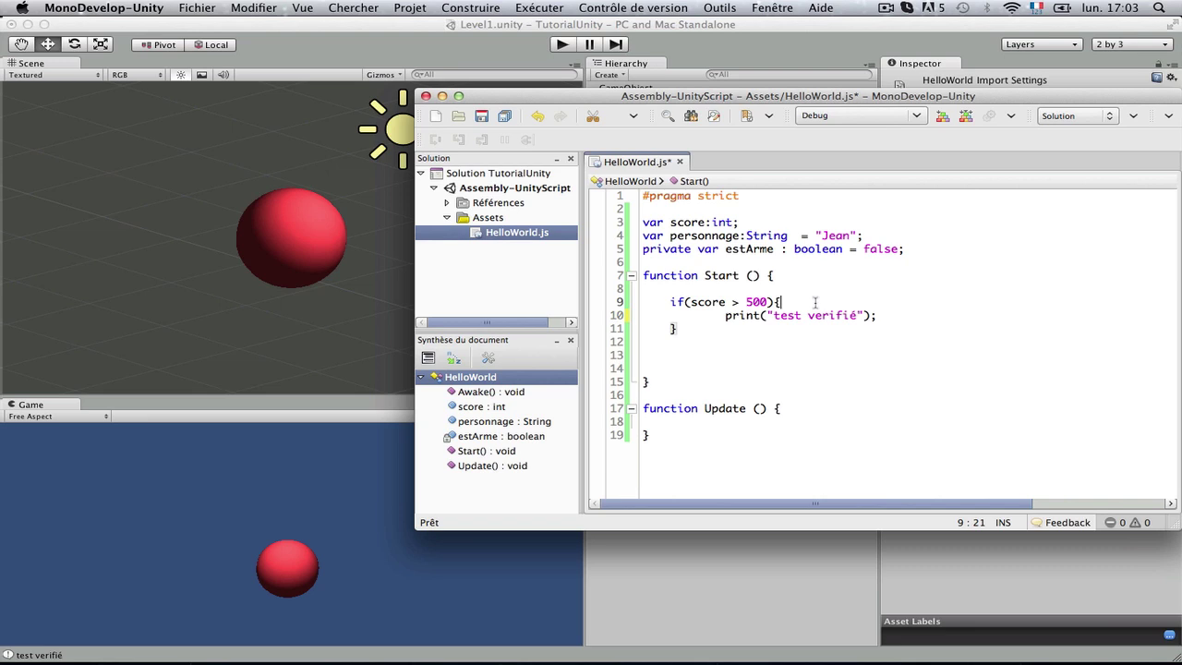
Insert an if(estArme == true){ check above the "test verifié" print
key(Return)
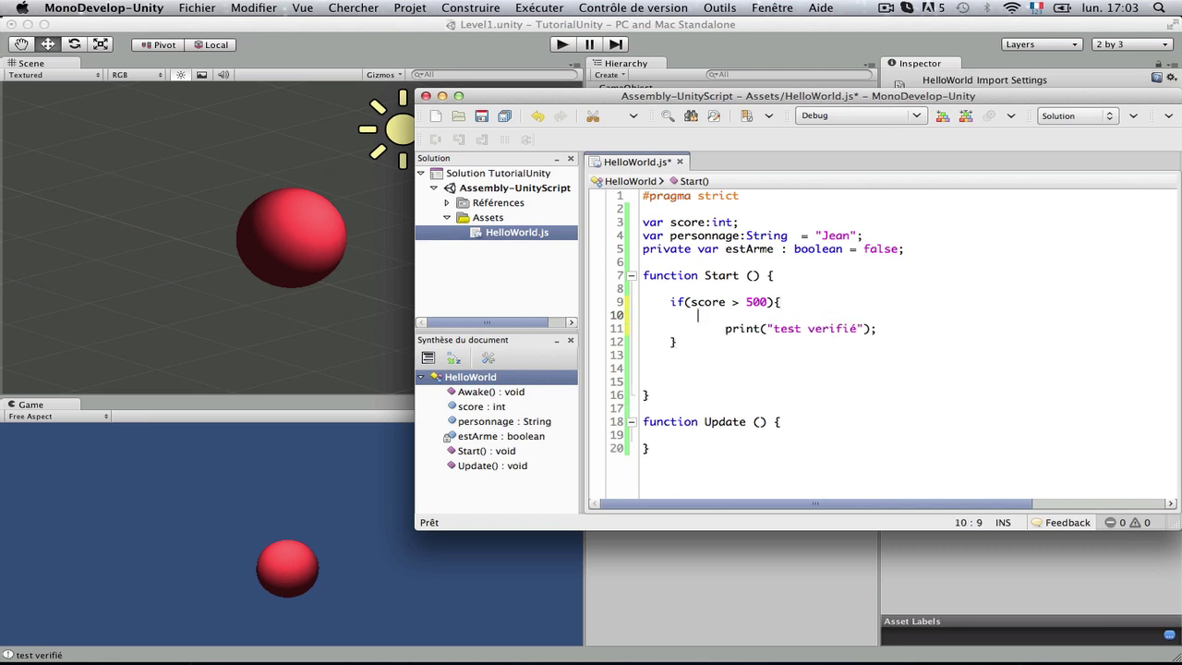
text(if()
text(estArme)
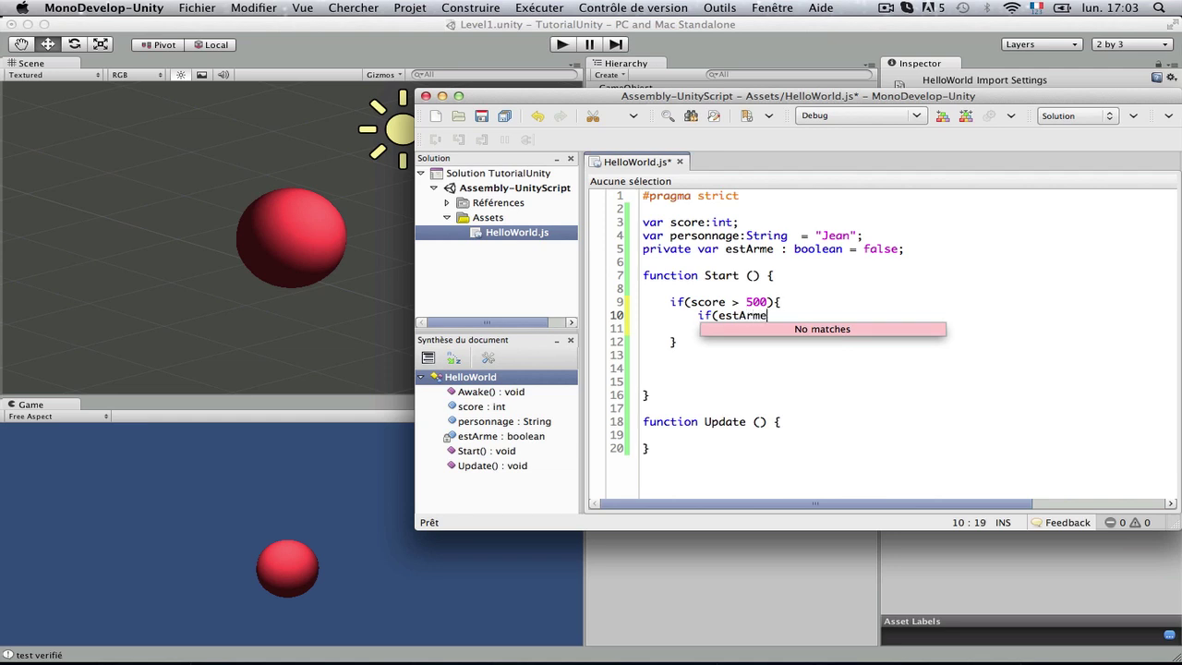
text( == tri)
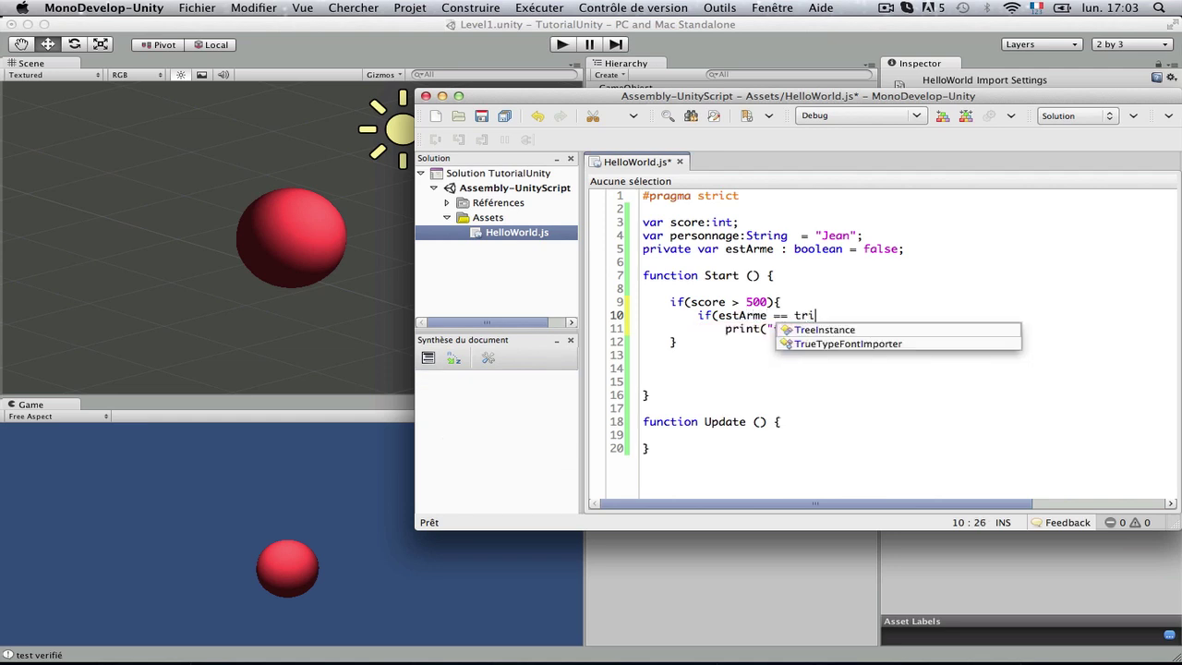
key(BackSpace)
text(ue){)
click(676, 341)
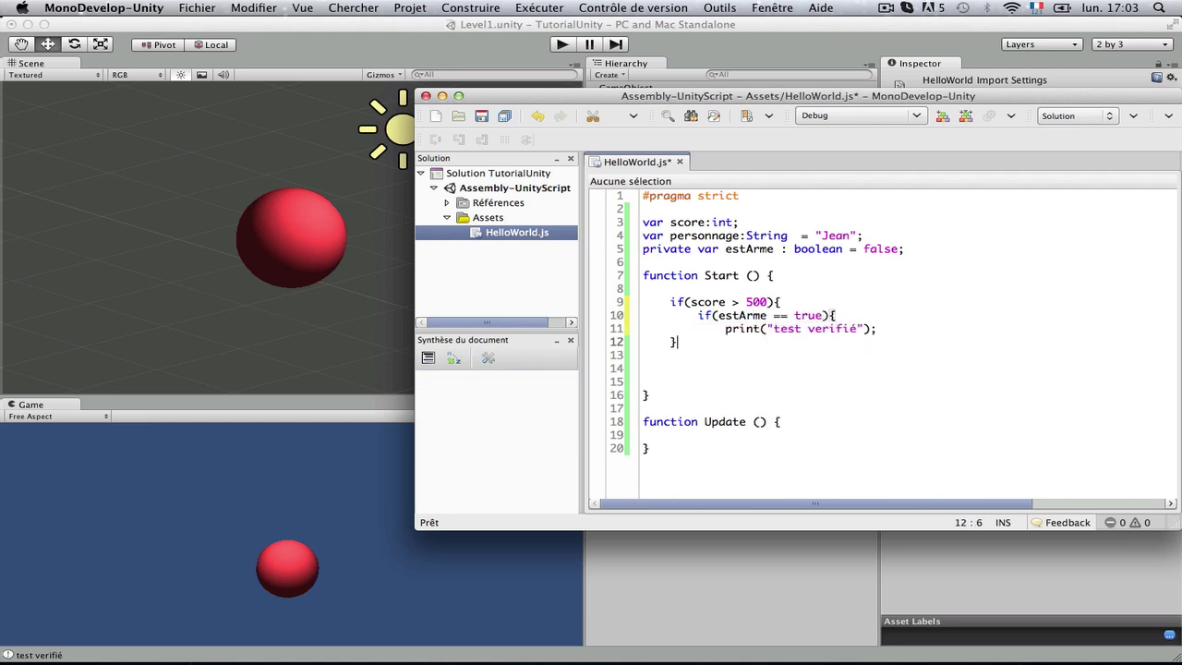
key(Return)
Close the nested estArme check with its closing brace
text(})
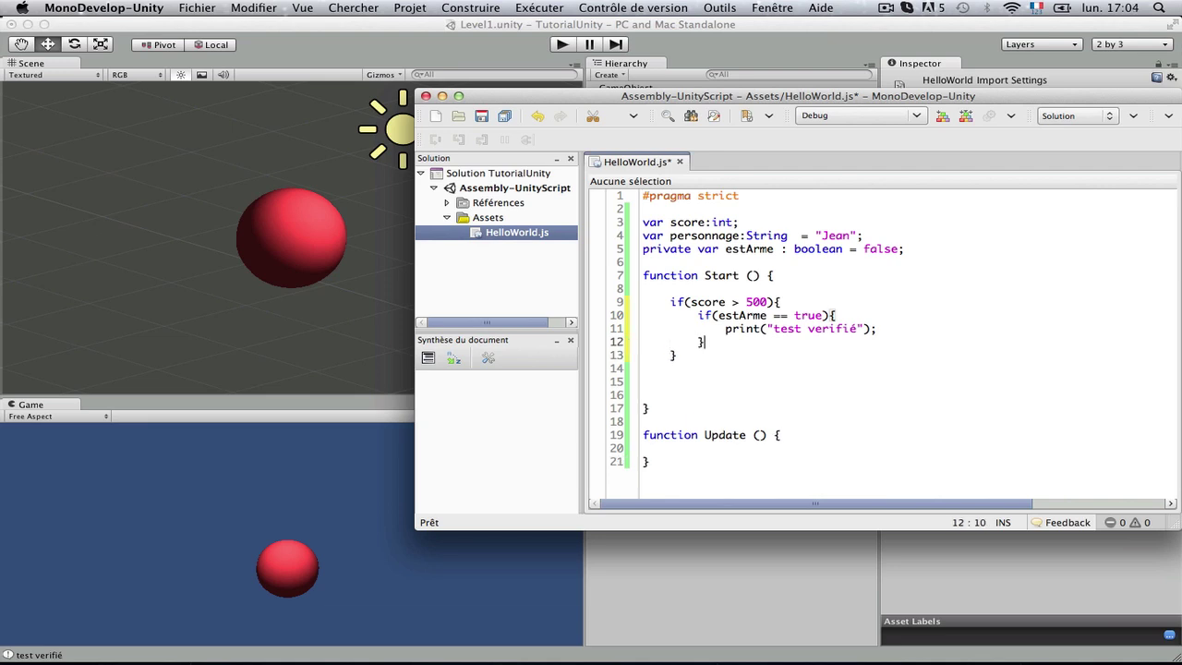
click(755, 434)
drag(690, 365, 659, 306)
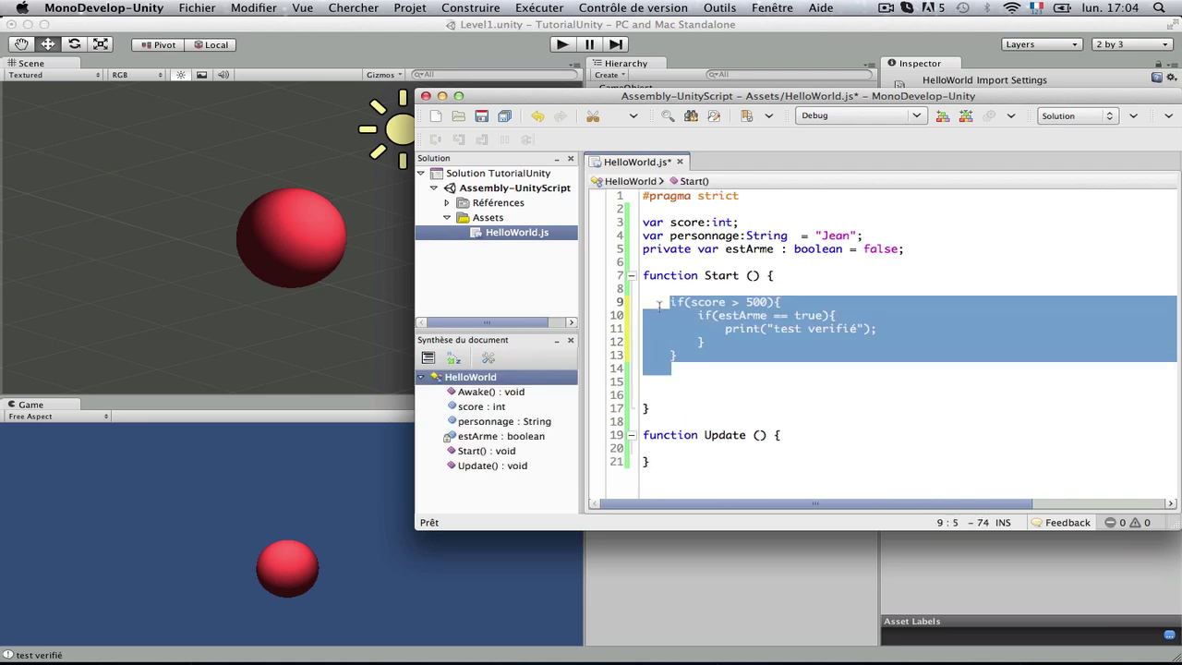
click(675, 321)
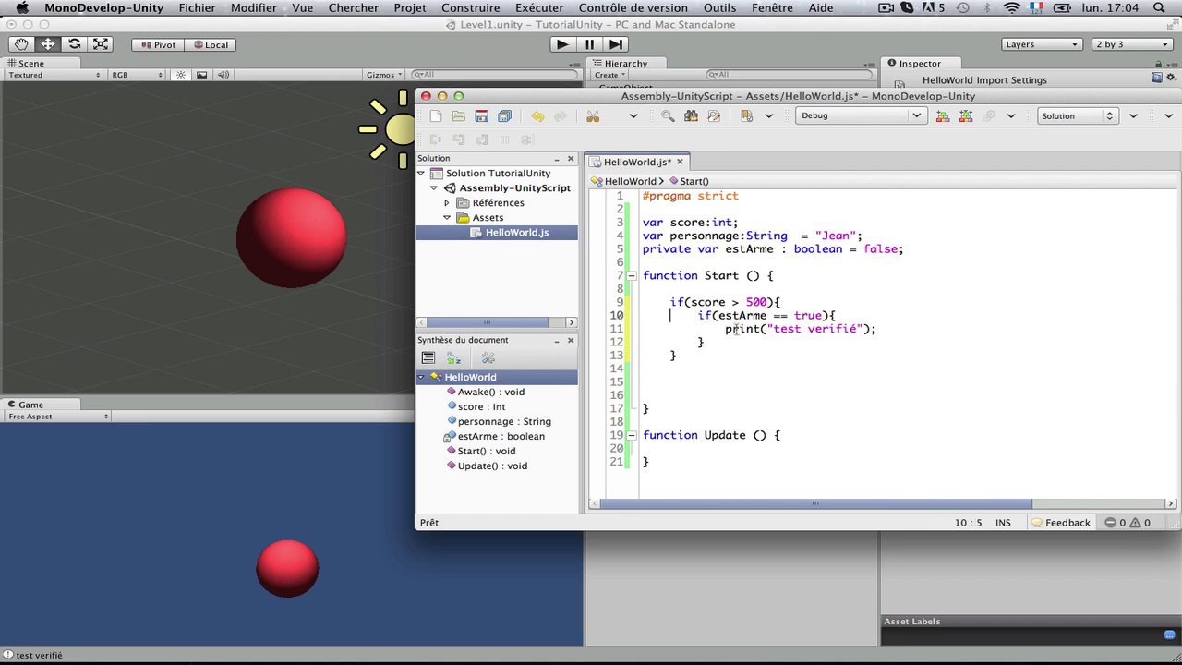
Change estArme's initial value from false to true and save the script
double_click(880, 249)
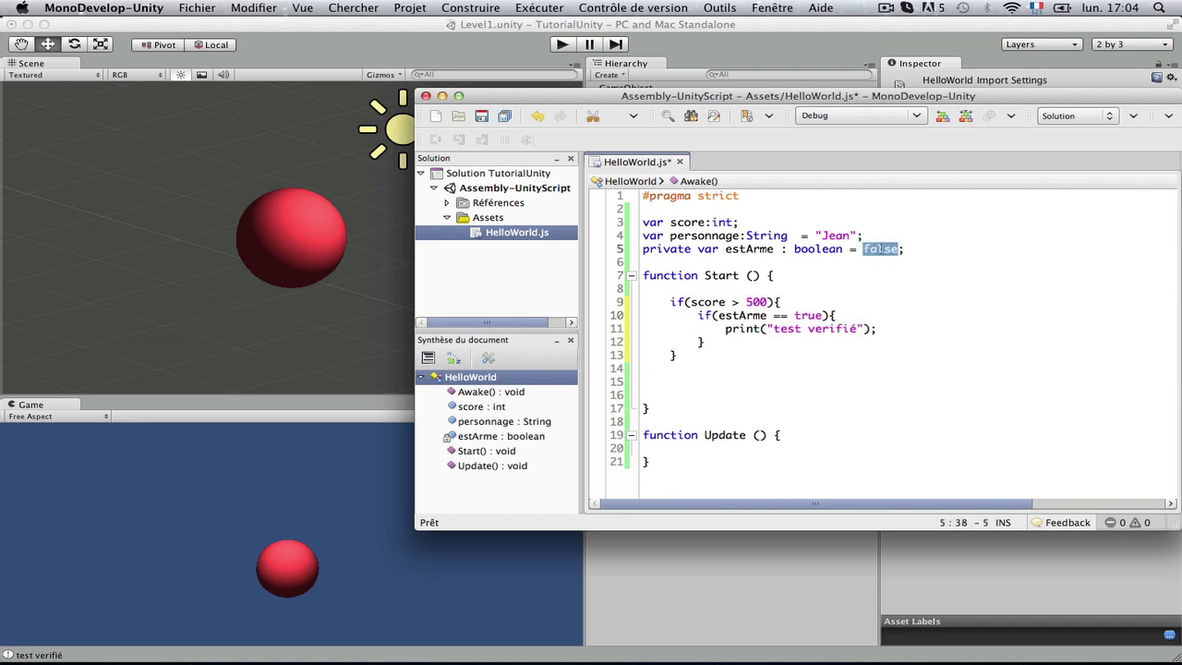
text(true)
key(Escape)
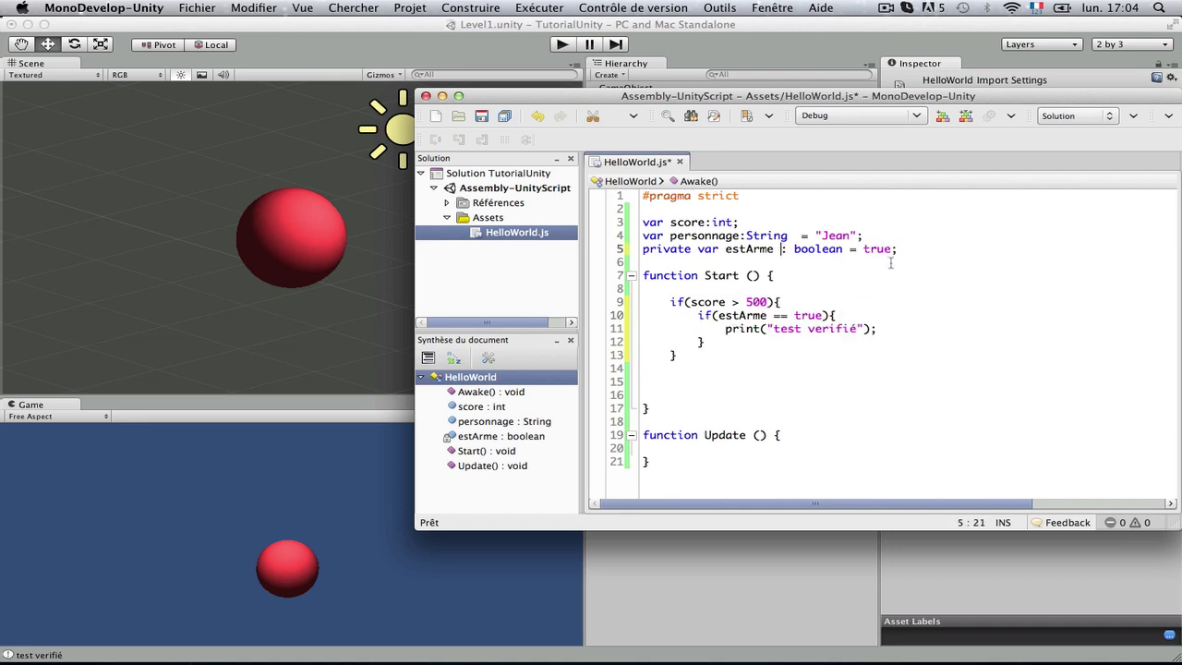
key(super+s)
Run and stop the scene in Unity to test the nested condition, then select the GameObject
drag(724, 329, 859, 327)
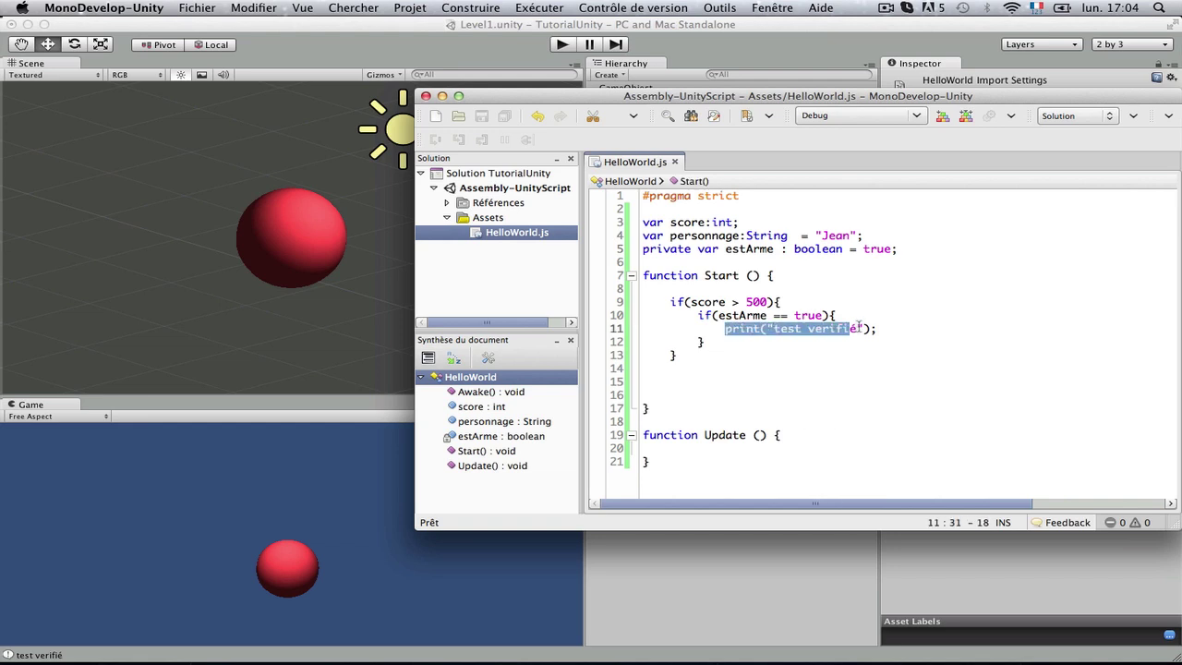
click(549, 44)
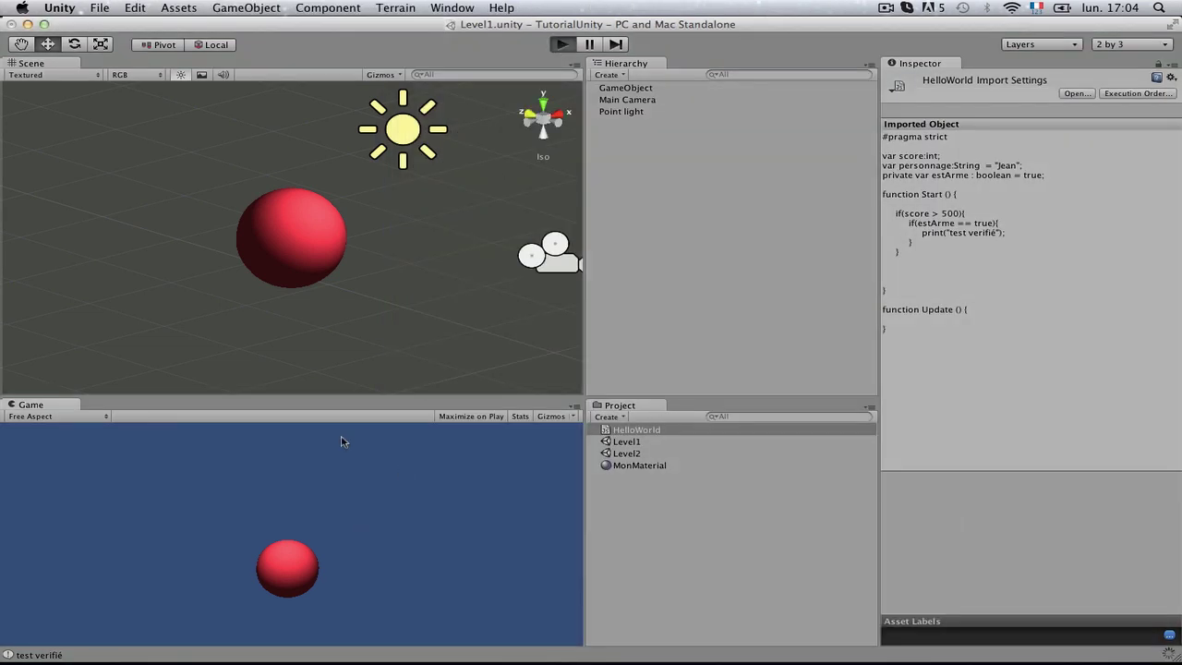
click(561, 44)
click(561, 45)
click(625, 88)
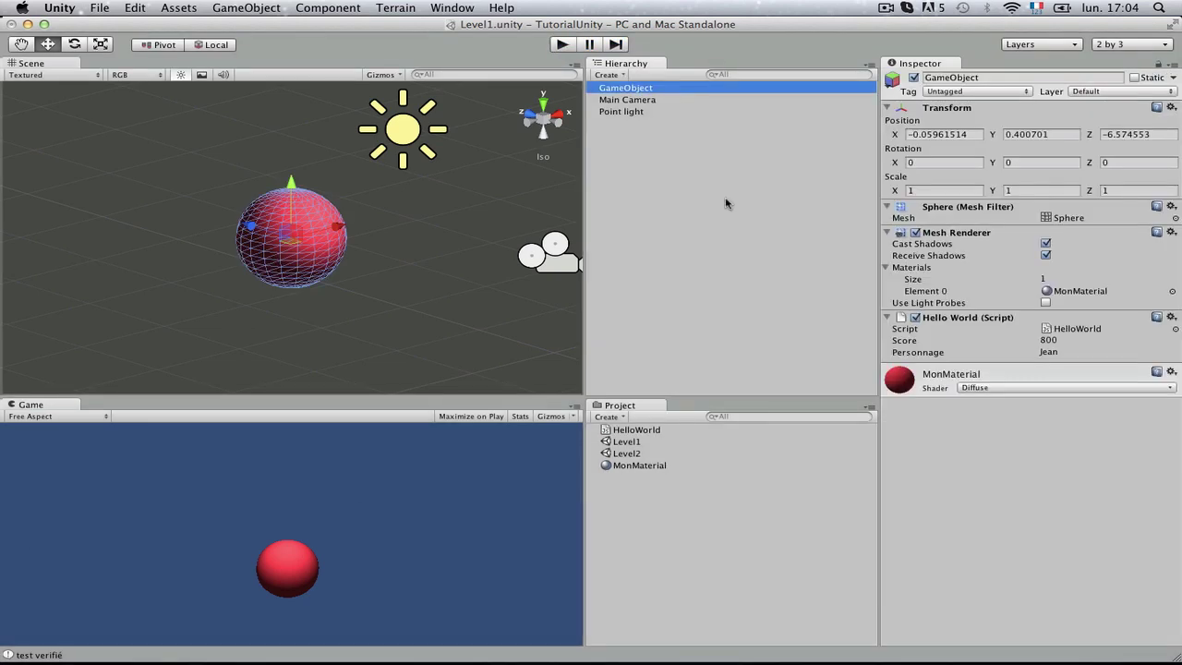
Reopen HelloWorld.js and delete the nested estArme check and its closing brace
double_click(1073, 330)
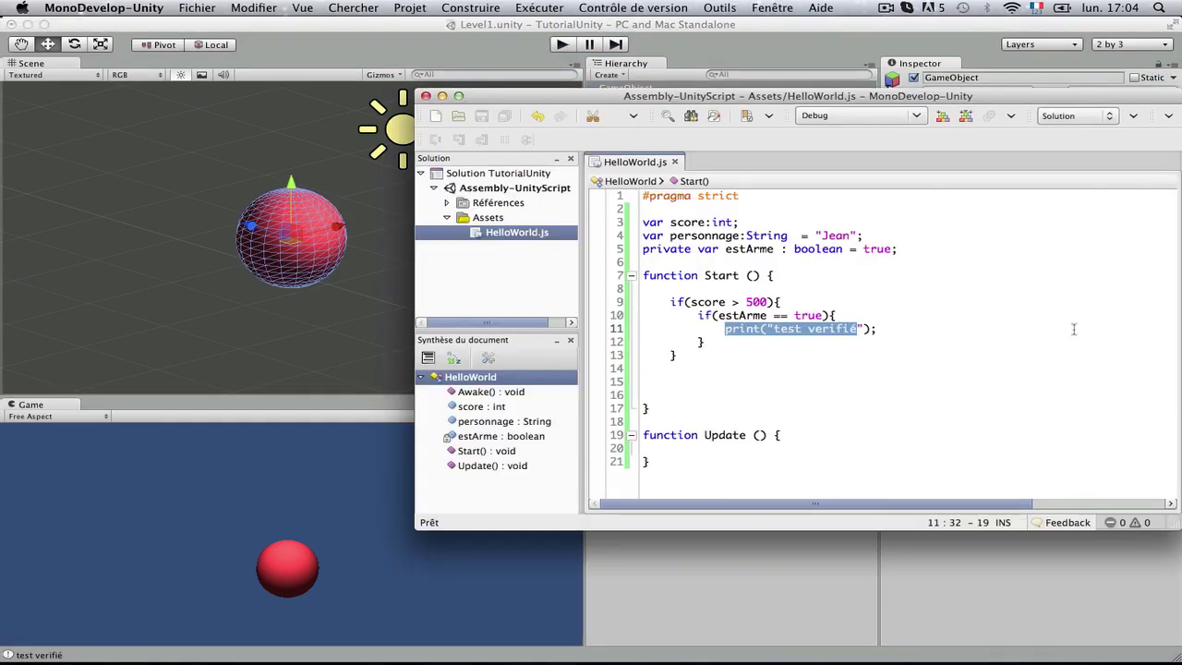
click(837, 315)
key(shift+Up)
key(BackSpace)
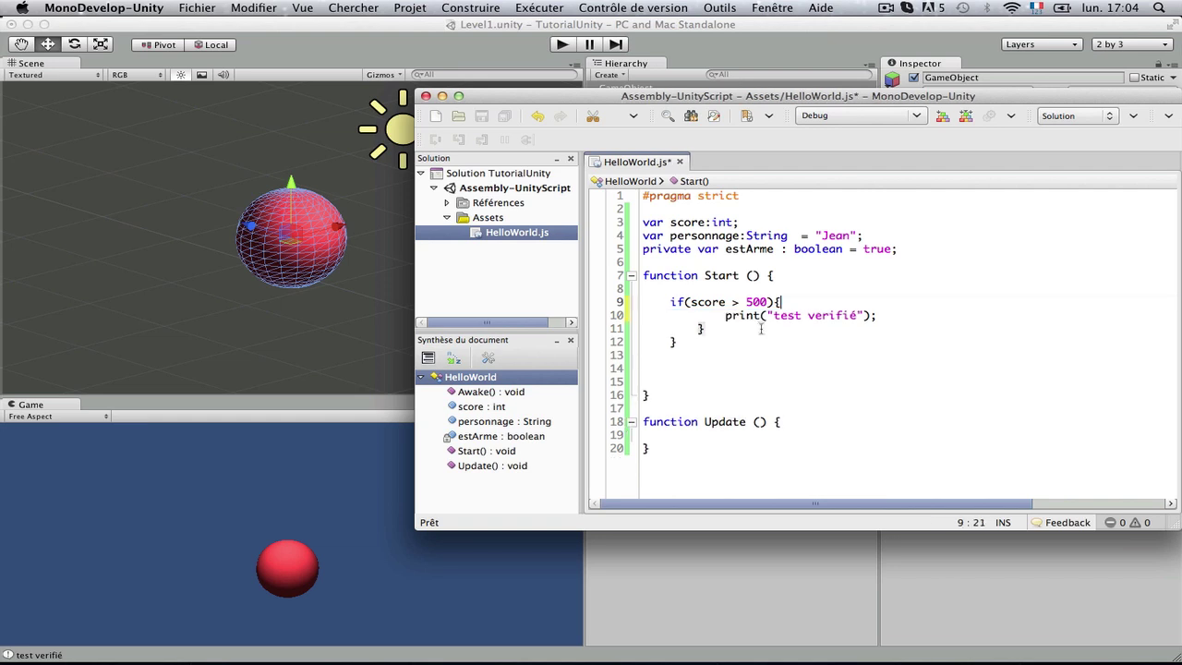
drag(705, 329, 621, 329)
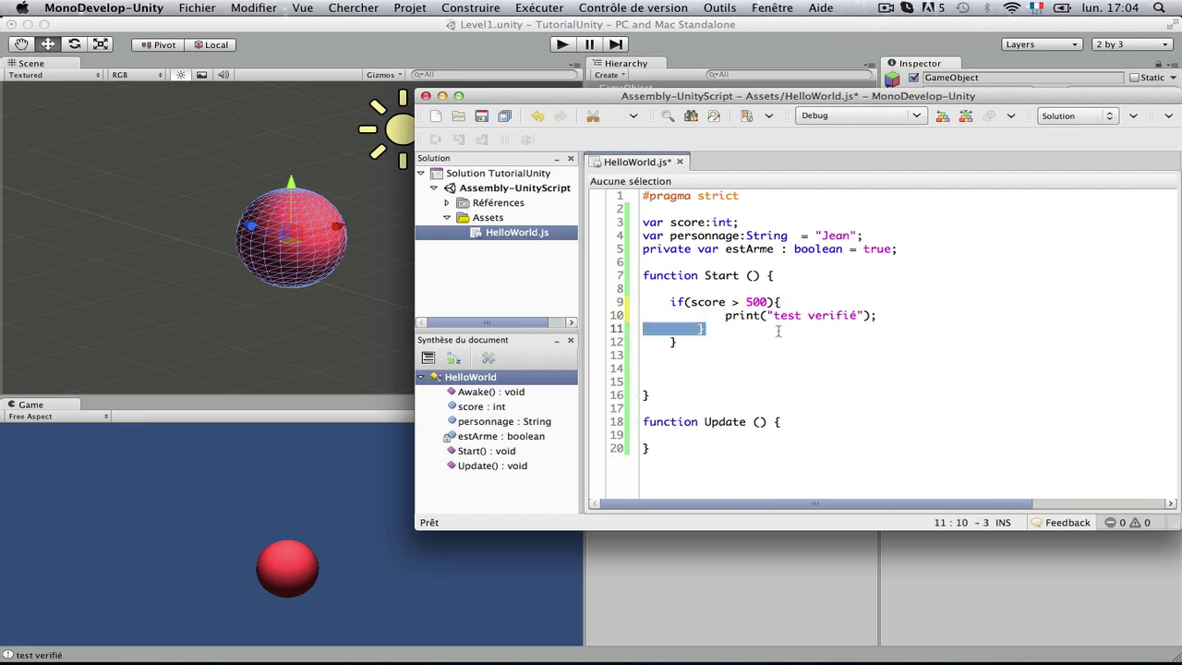
key(BackSpace)
Extend the condition to score > 500 && estArme == true and save
drag(689, 302, 777, 302)
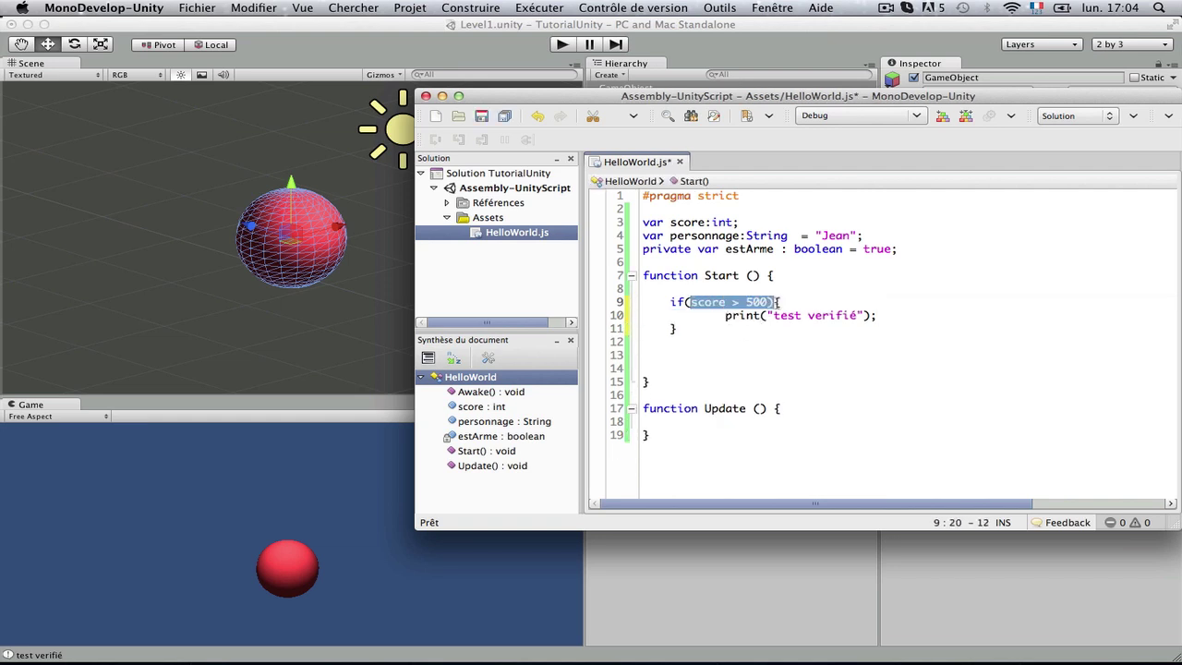
click(770, 301)
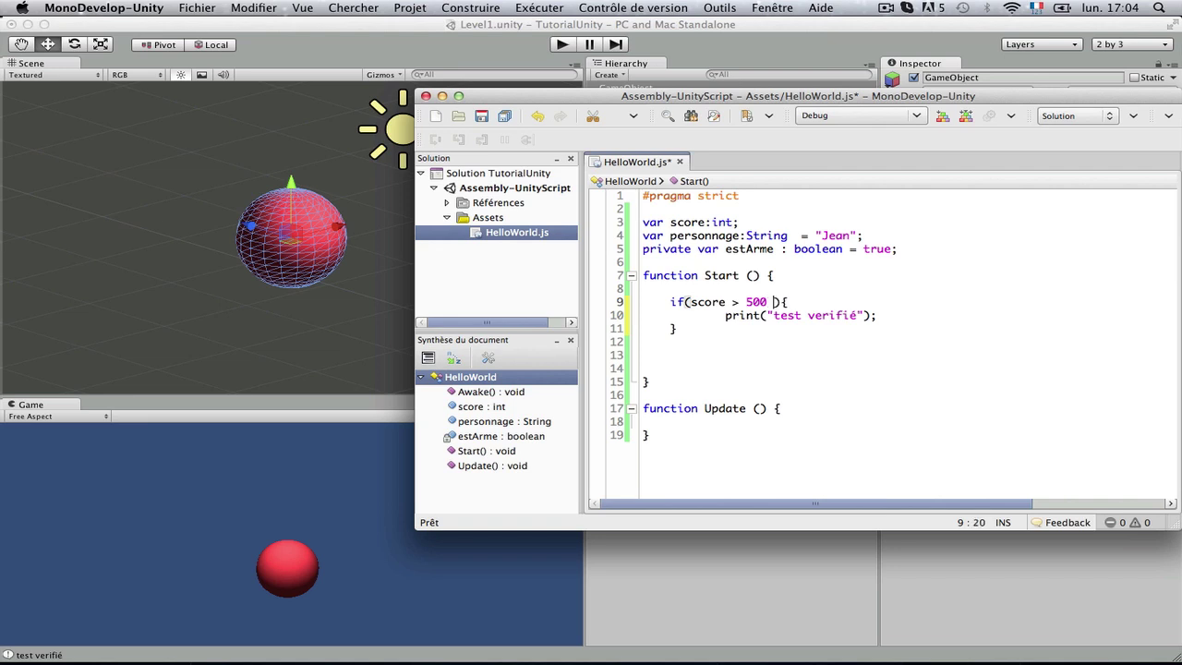
text(&&)
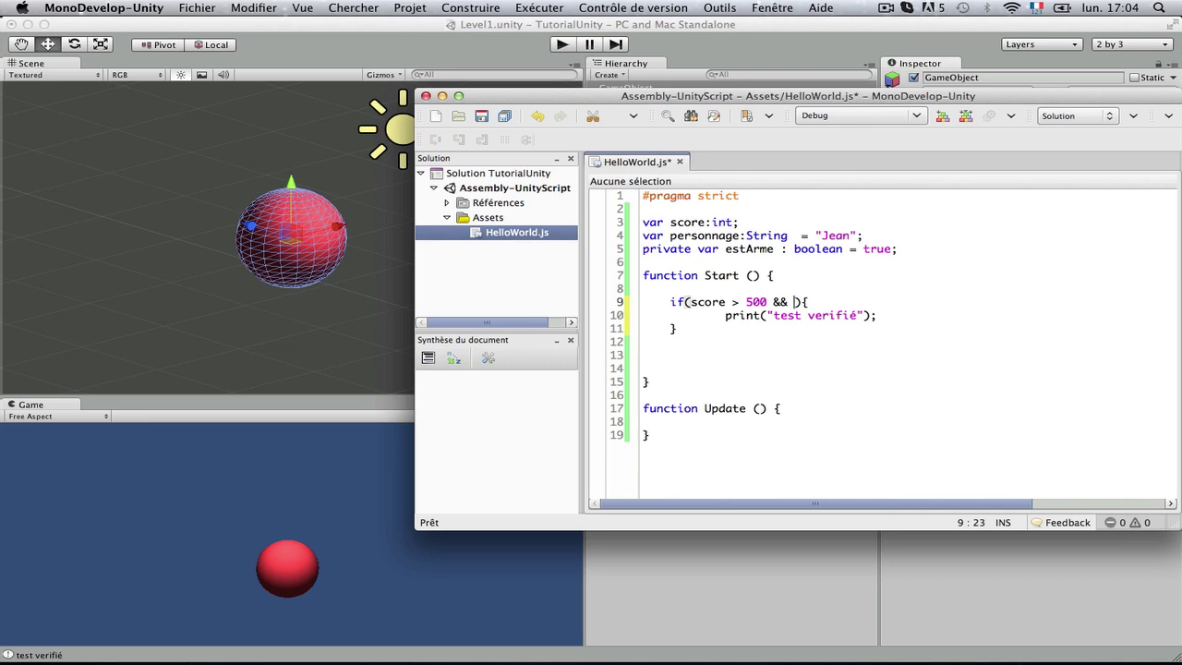
text(estA)
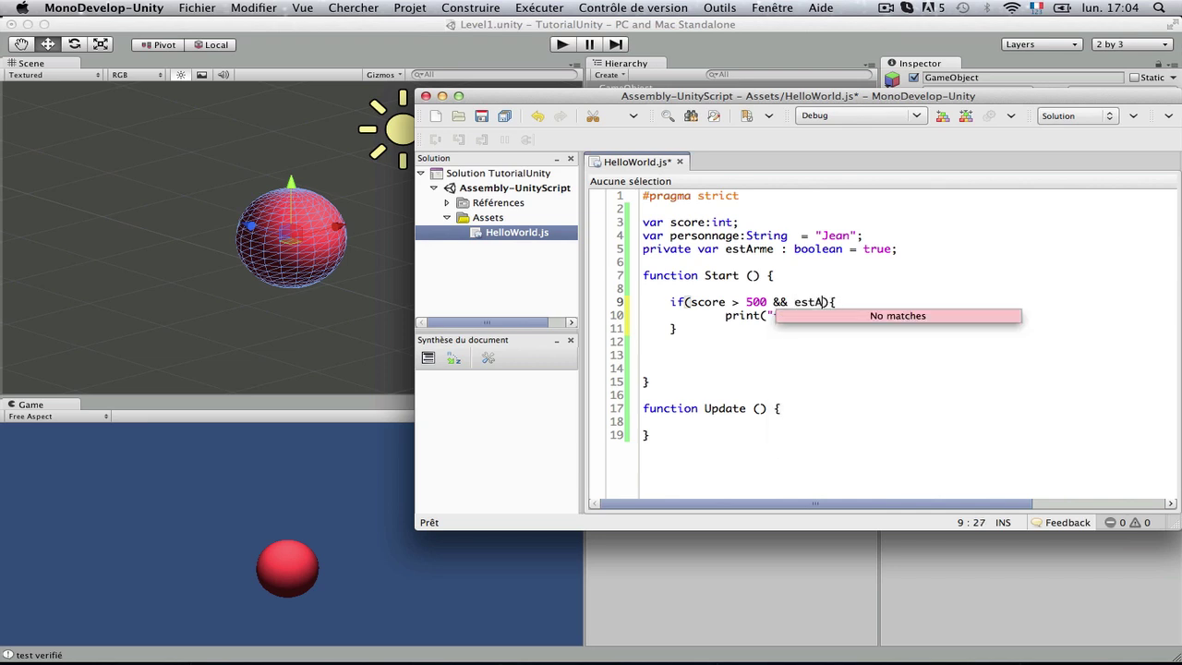
text(rme =)
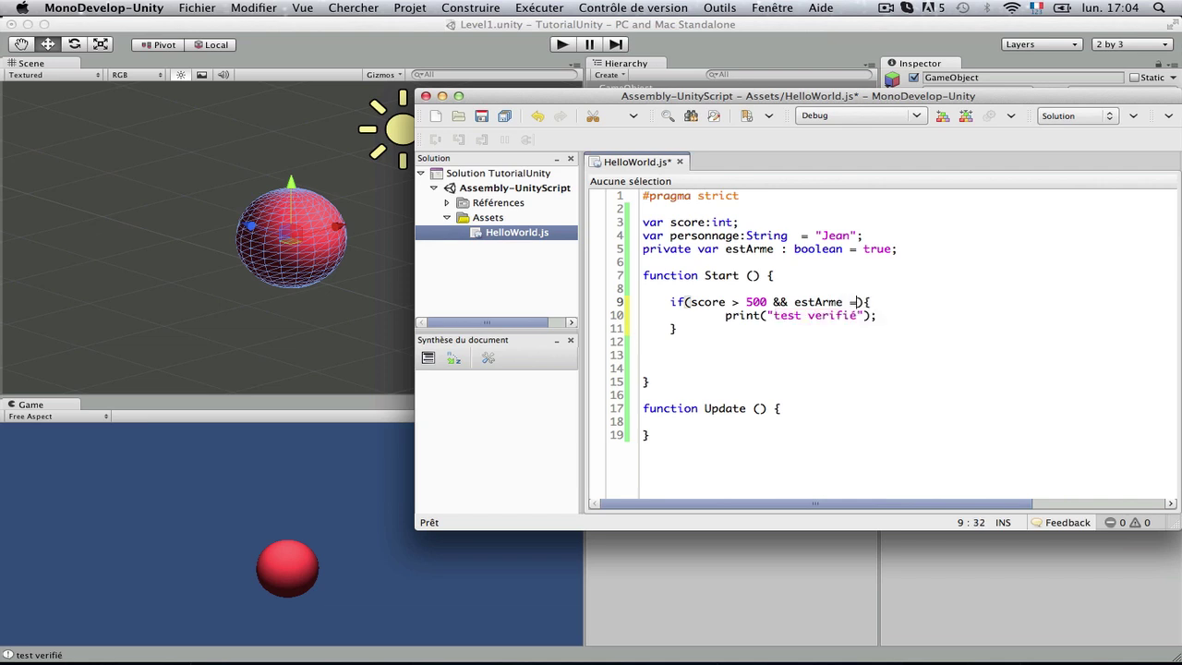
text(= true)
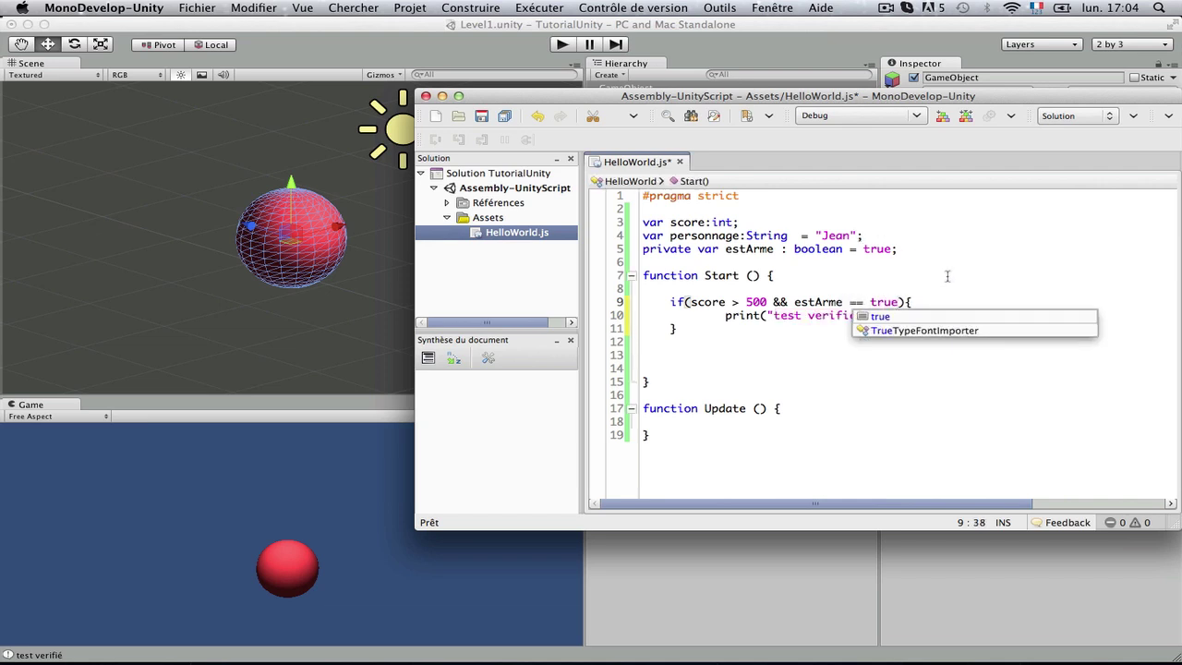
key(Escape)
key(Up)
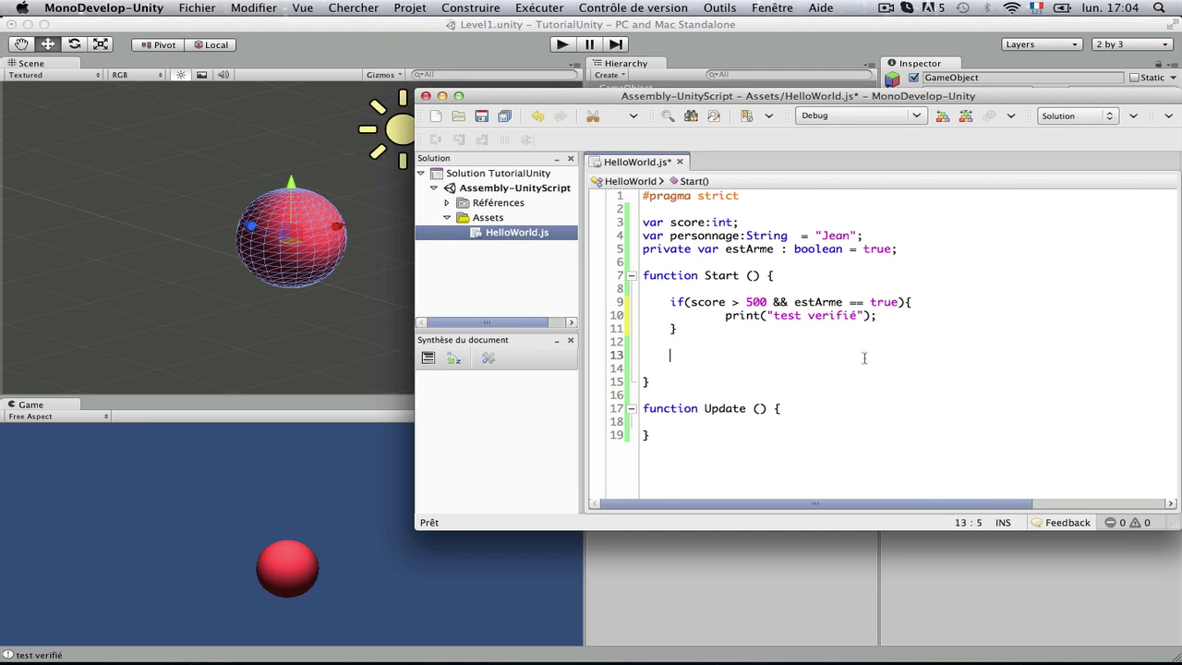
key(super+s)
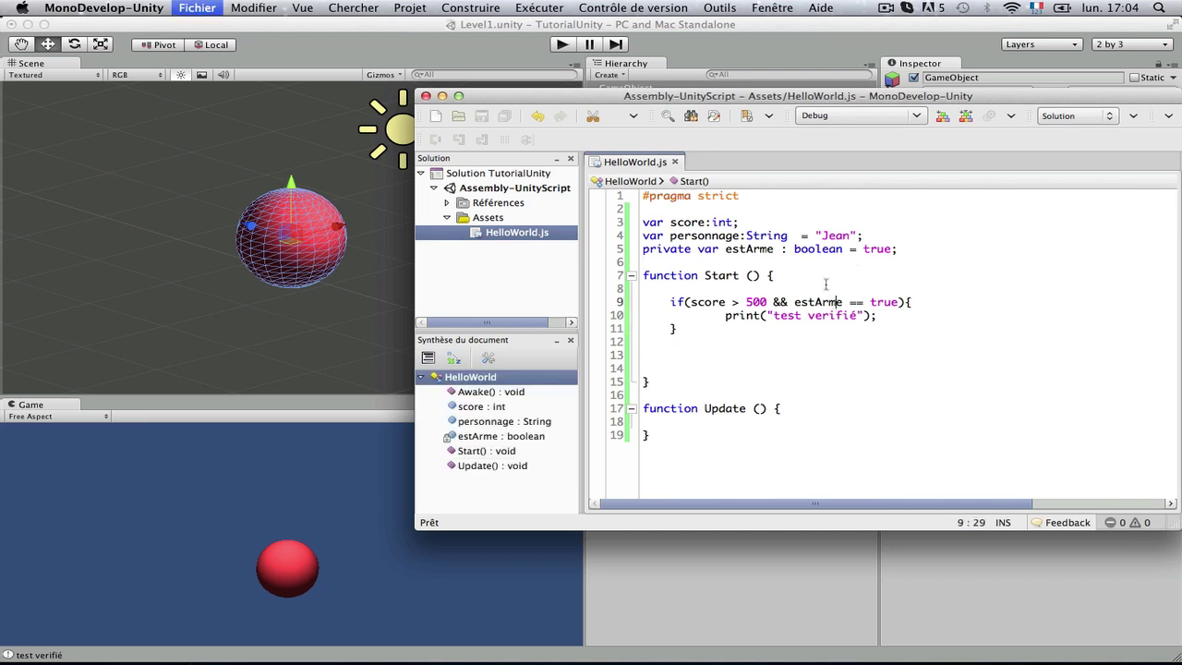
Run and stop the scene, then reopen HelloWorld.js and examine the line 9 condition
click(556, 47)
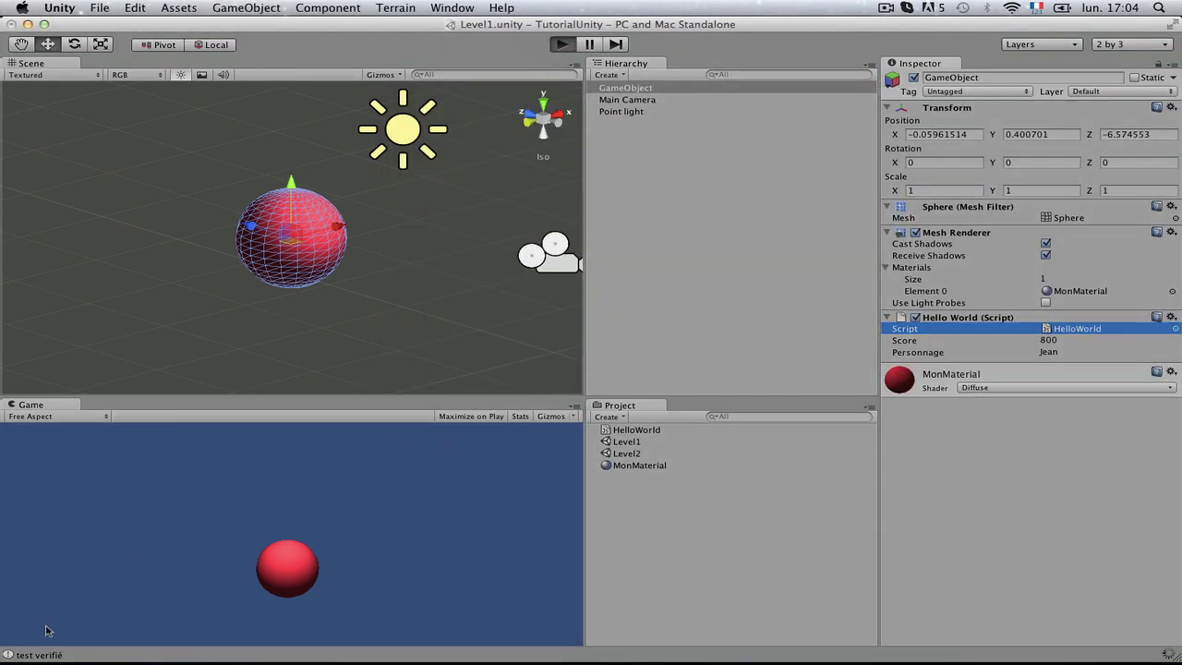
click(561, 44)
double_click(632, 429)
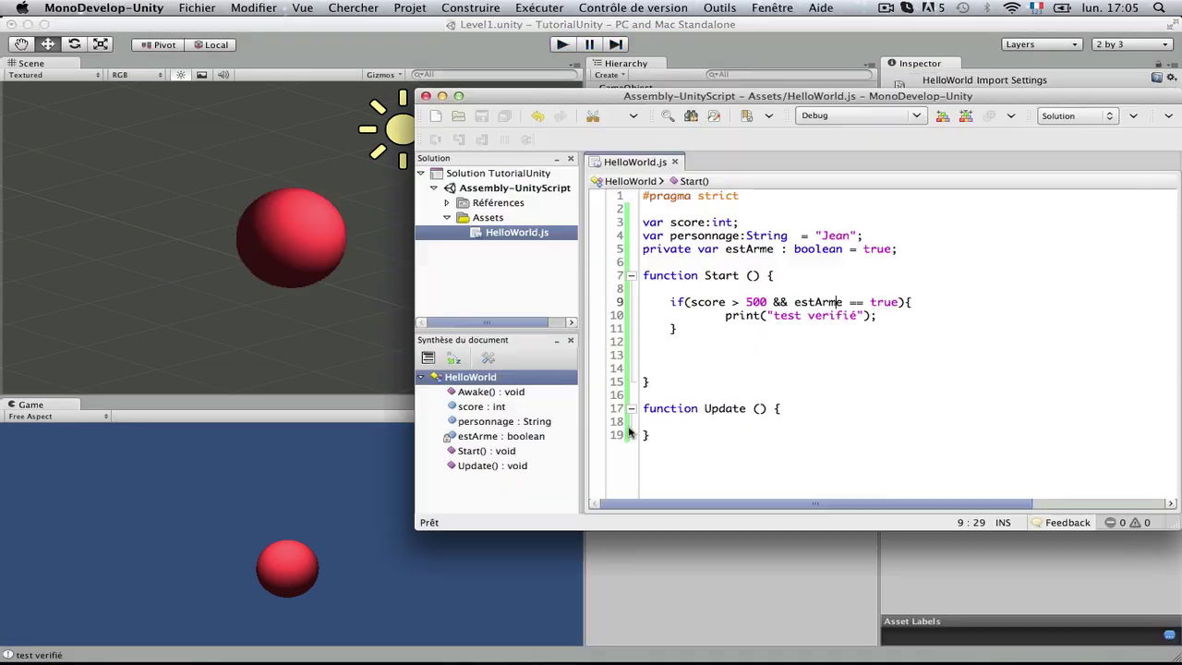
drag(768, 301, 884, 305)
click(792, 302)
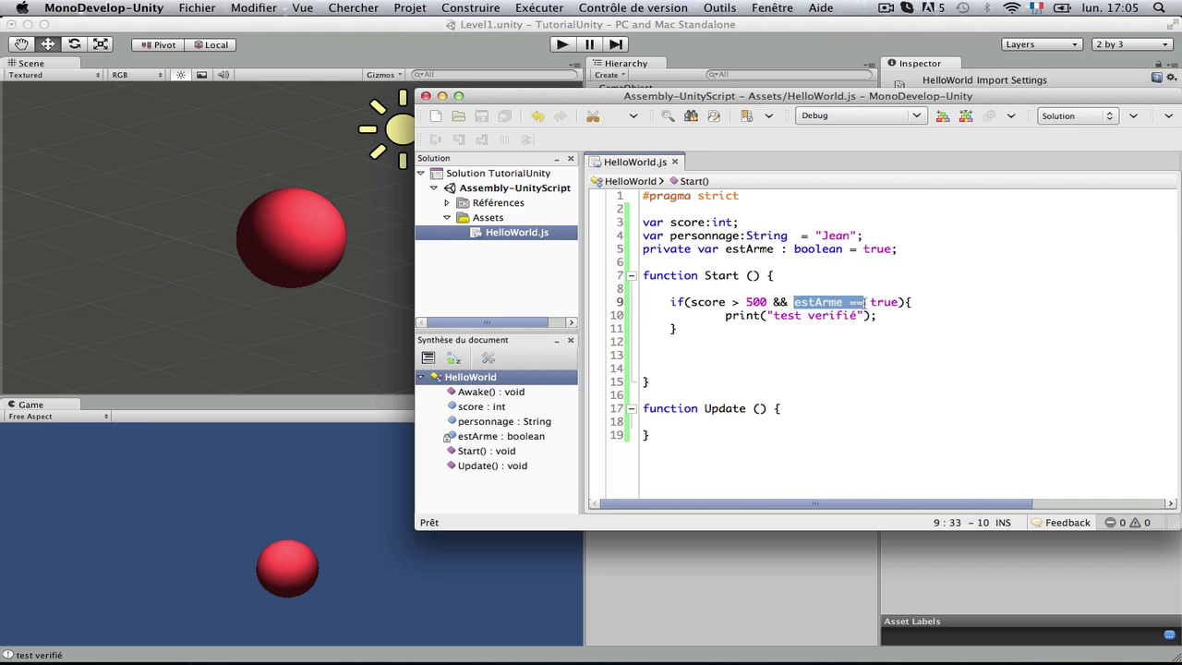
double_click(825, 302)
double_click(880, 302)
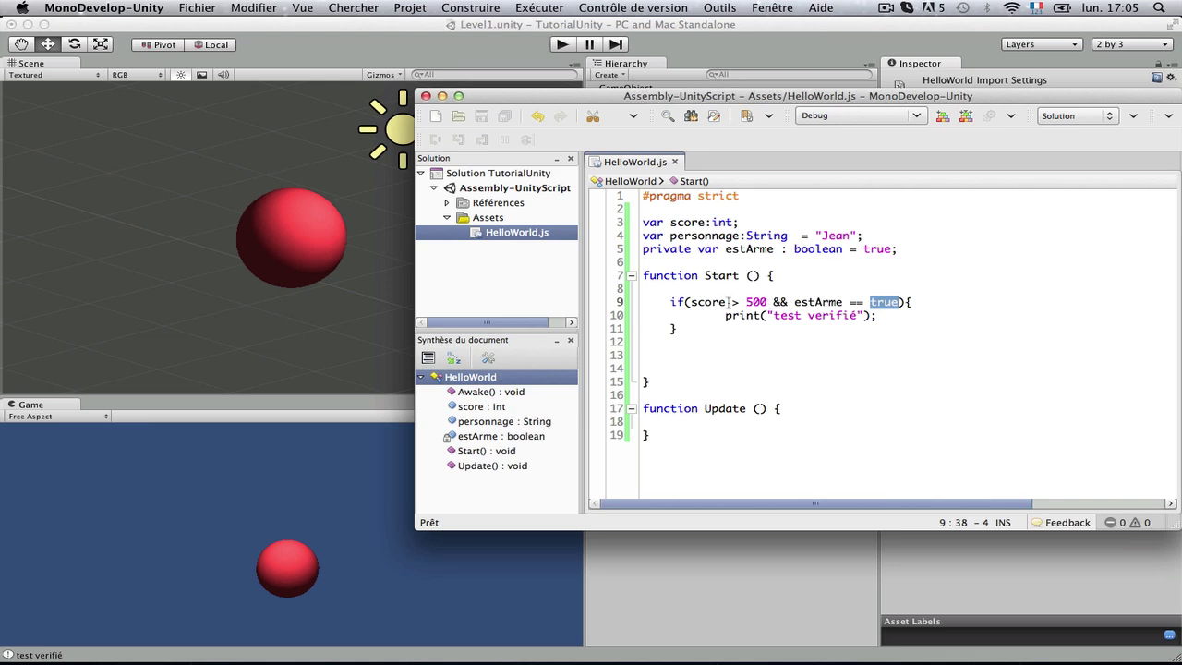
Select the && operator joining score > 500 and estArme == true on line 9
drag(725, 316, 911, 316)
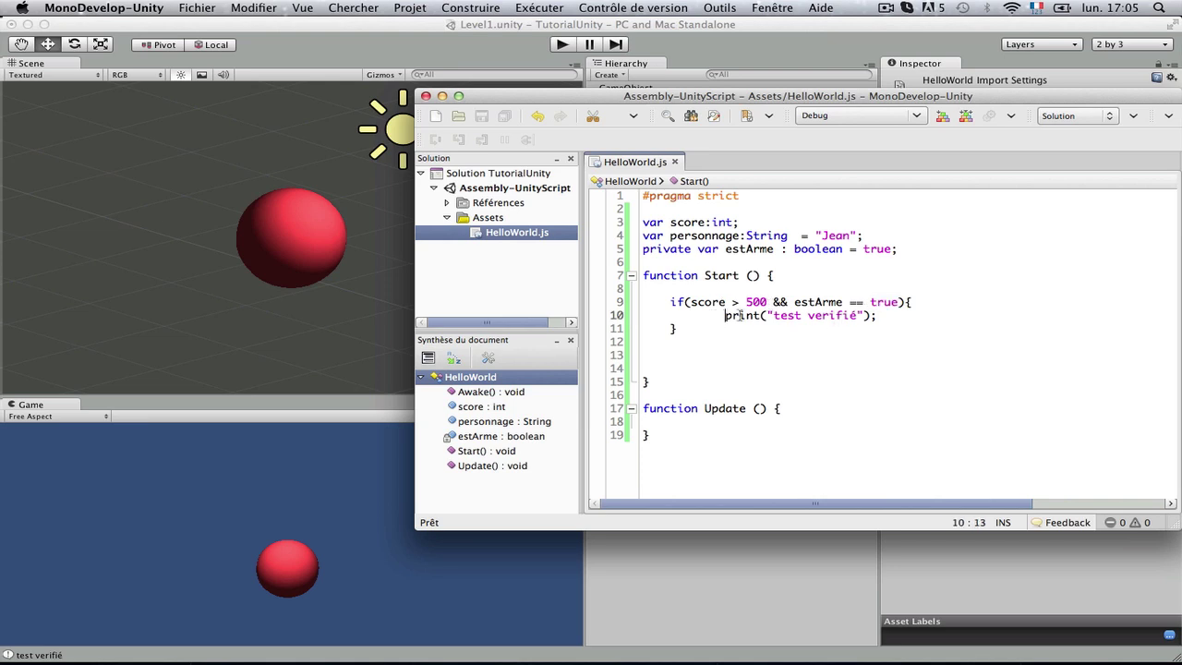
click(910, 316)
mouse_move(911, 315)
mouse_down()
mouse_move(690, 315)
mouse_move(898, 303)
mouse_up()
click(774, 316)
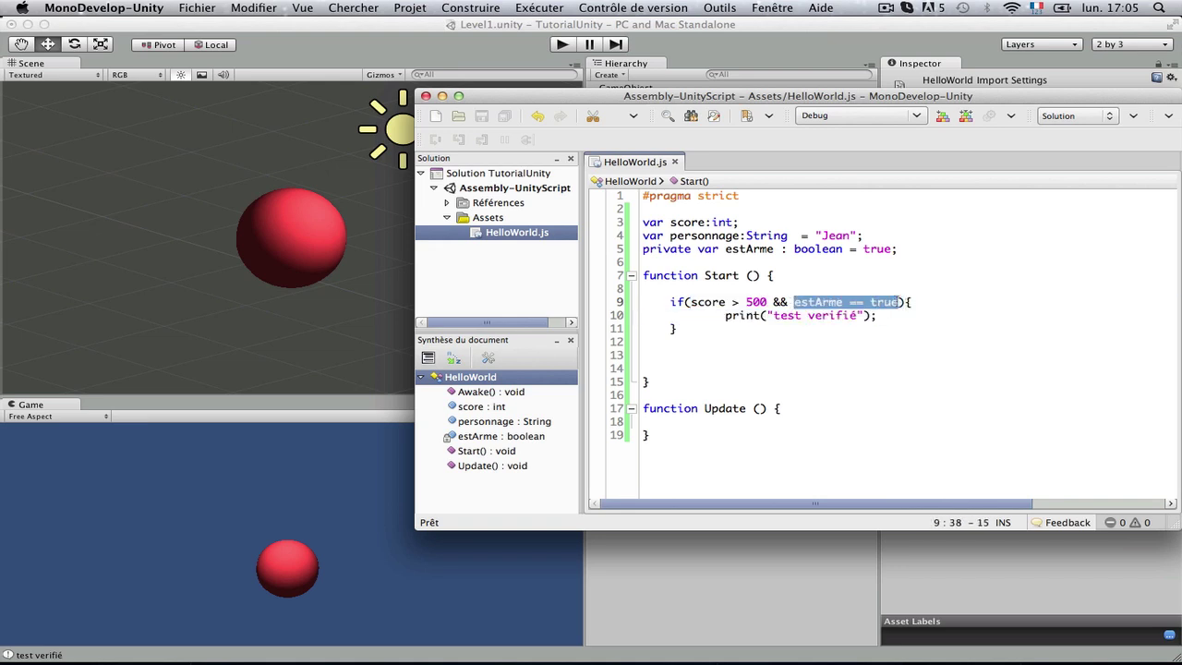
click(899, 330)
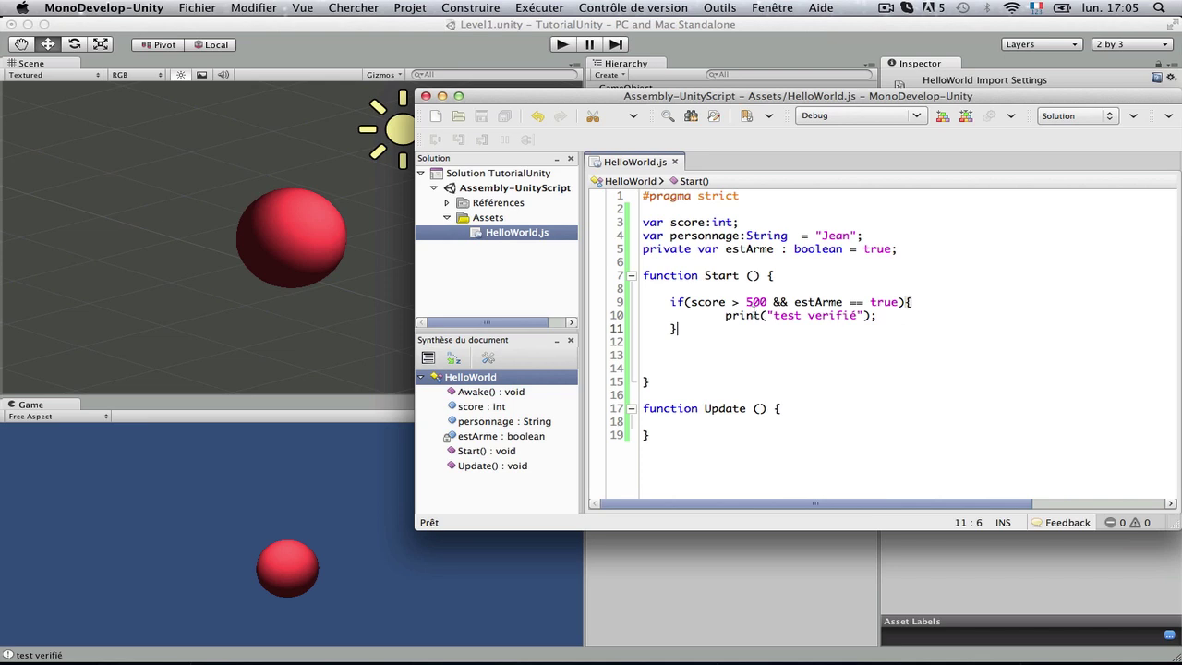
drag(724, 303, 733, 303)
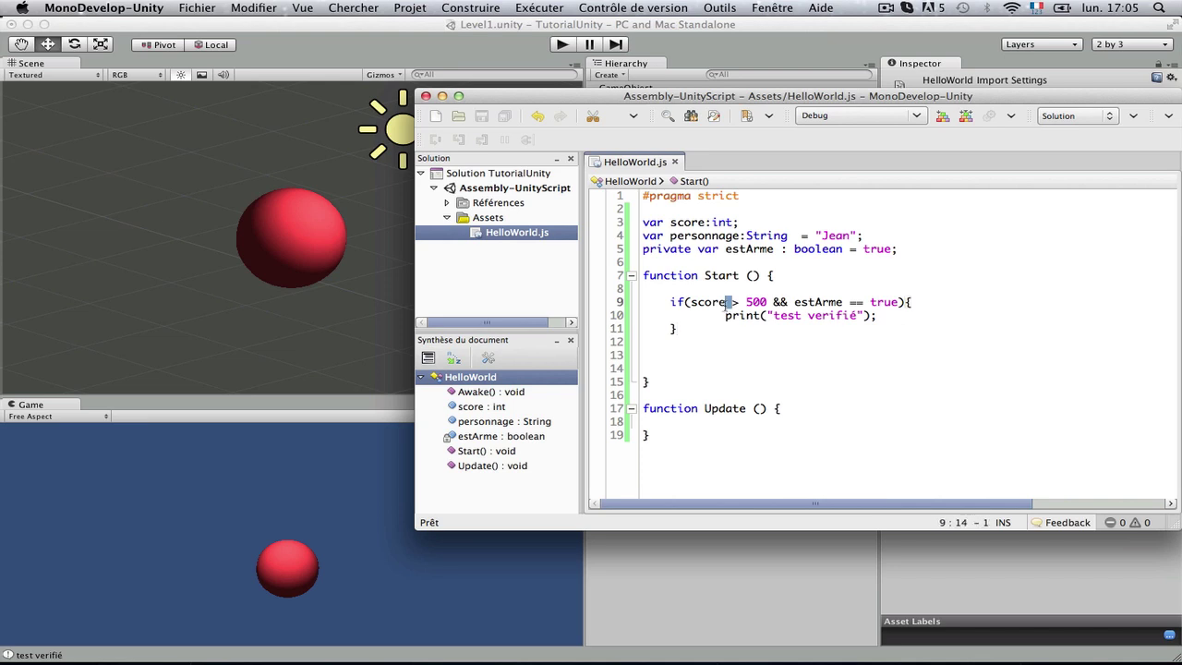
double_click(823, 301)
click(821, 329)
drag(789, 302, 773, 302)
Replace && with || between score > 500 and estArme == true
key(BackSpace)
text(-)
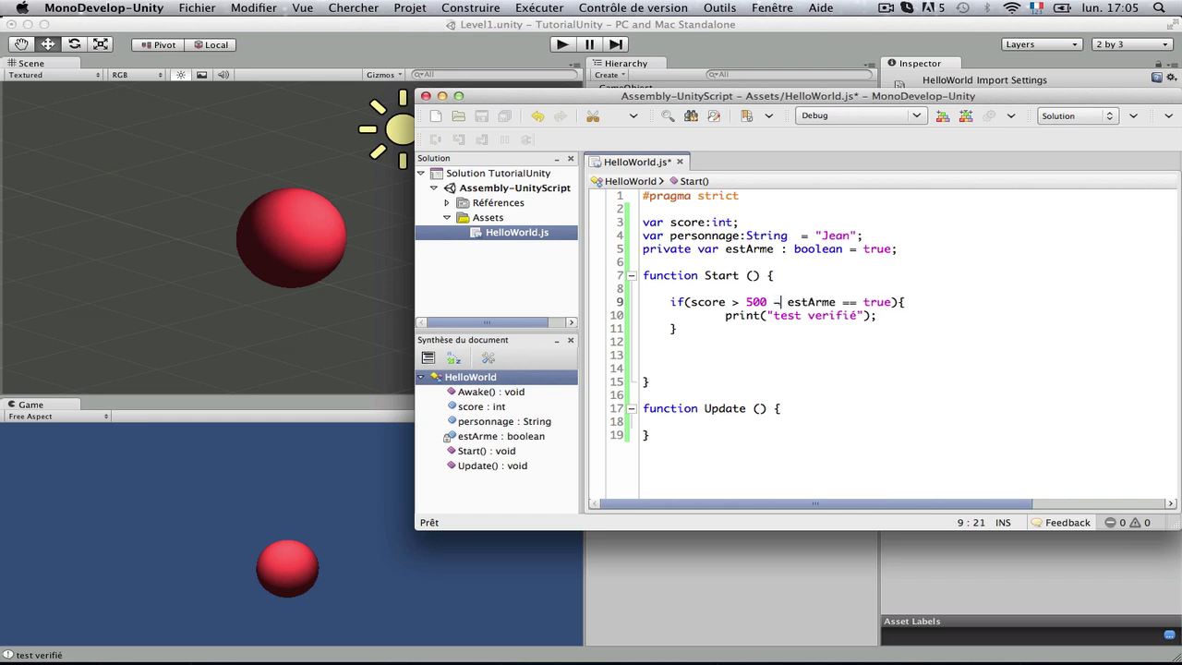
key(BackSpace)
key(BackSpace)
key(BackSpace)
text(E)
key(super+z)
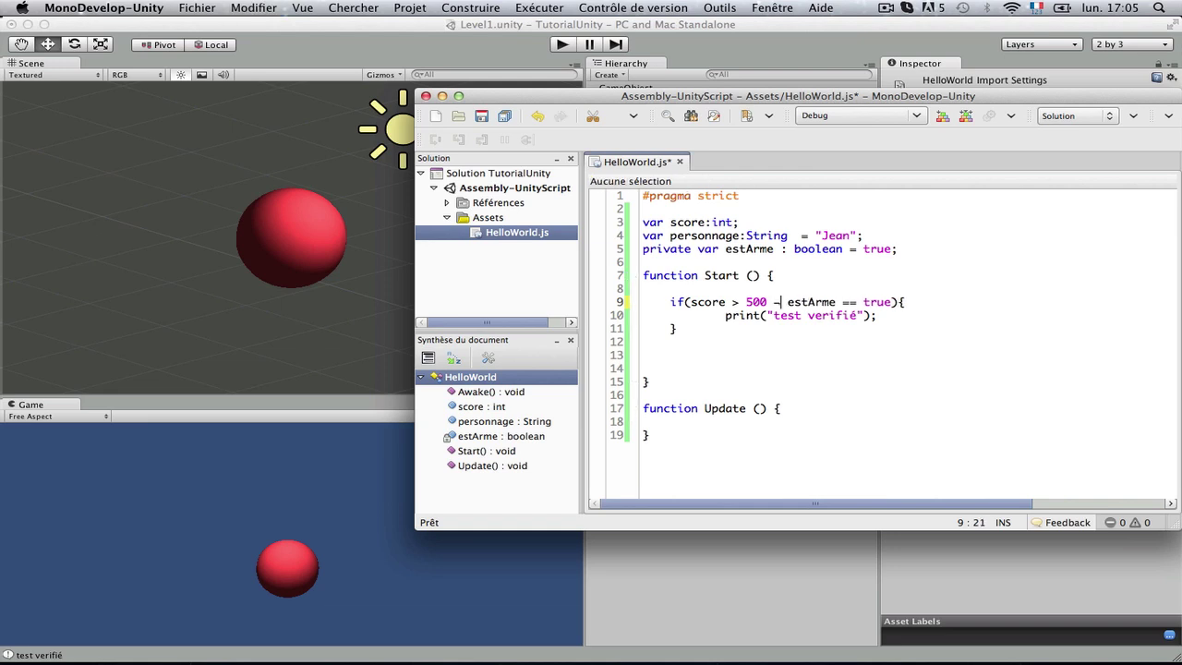
key(BackSpace)
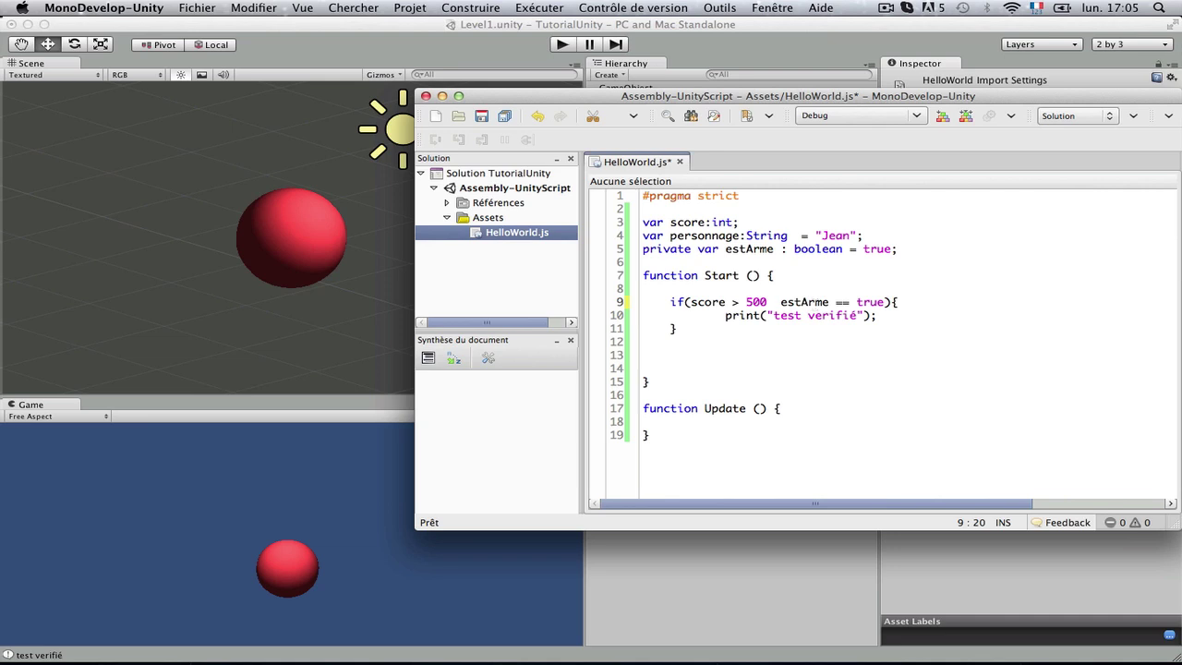
key(ctrl+space)
key(Escape)
text(|)
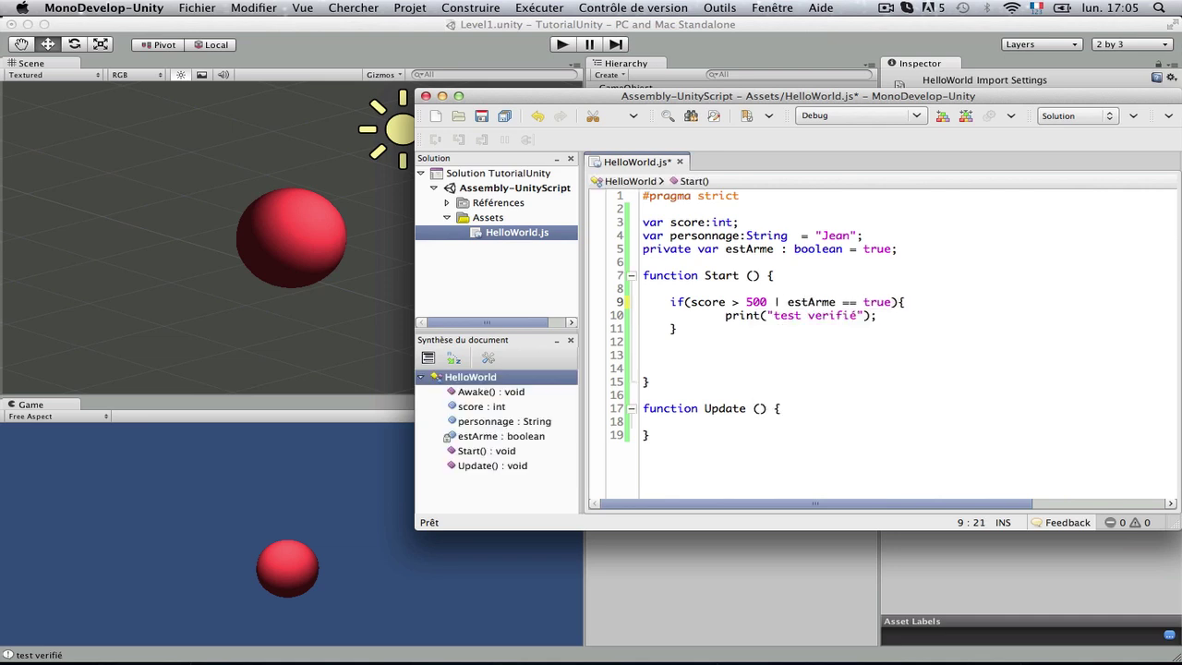
text(|)
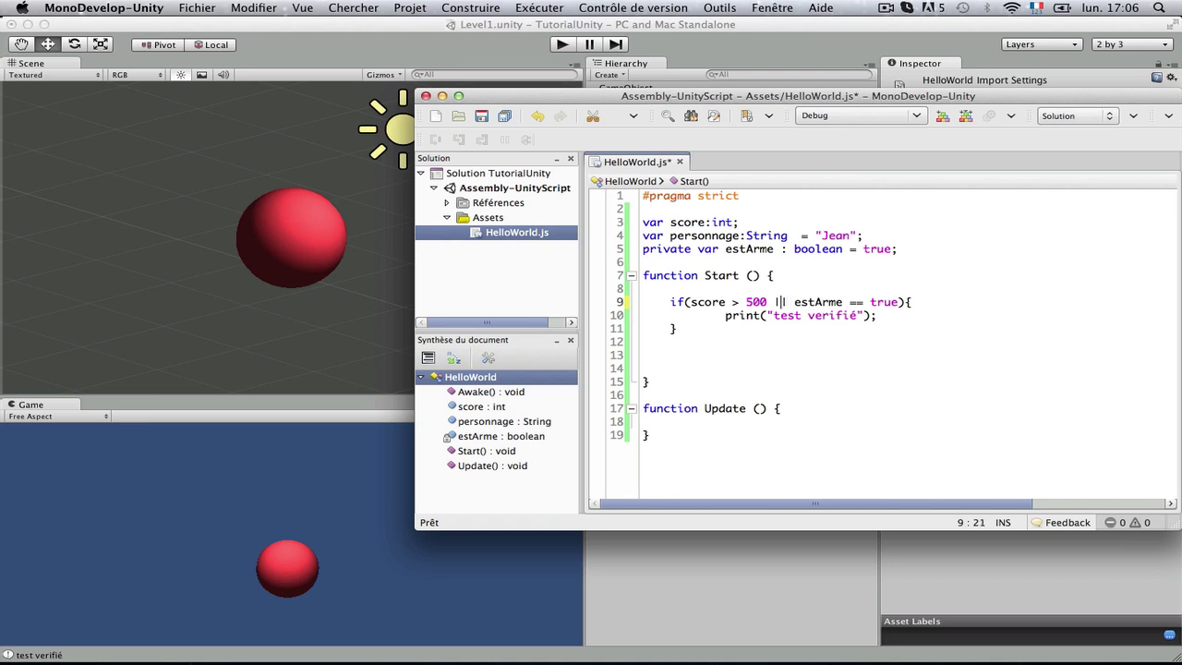
Change 500 to 502 in the condition and save the script
key(Left)
key(Left)
key(Left)
text(02)
key(Delete)
key(Delete)
key(super+s)
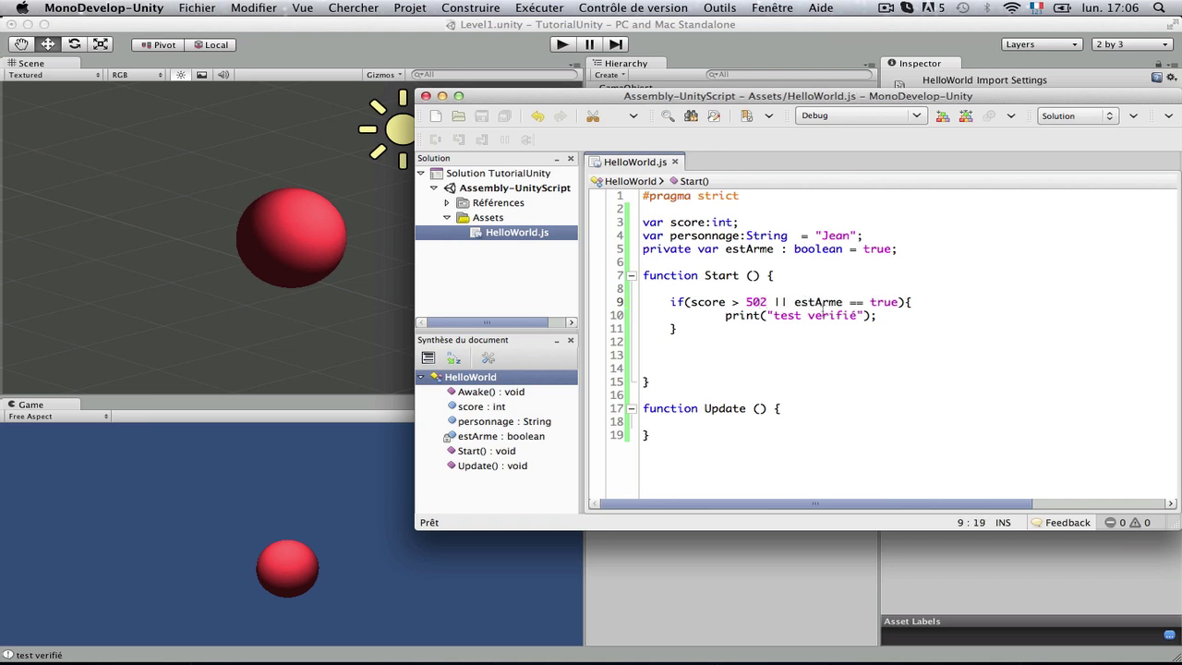
Run and stop the scene to test score > 502 || estArme == true
drag(725, 316, 875, 316)
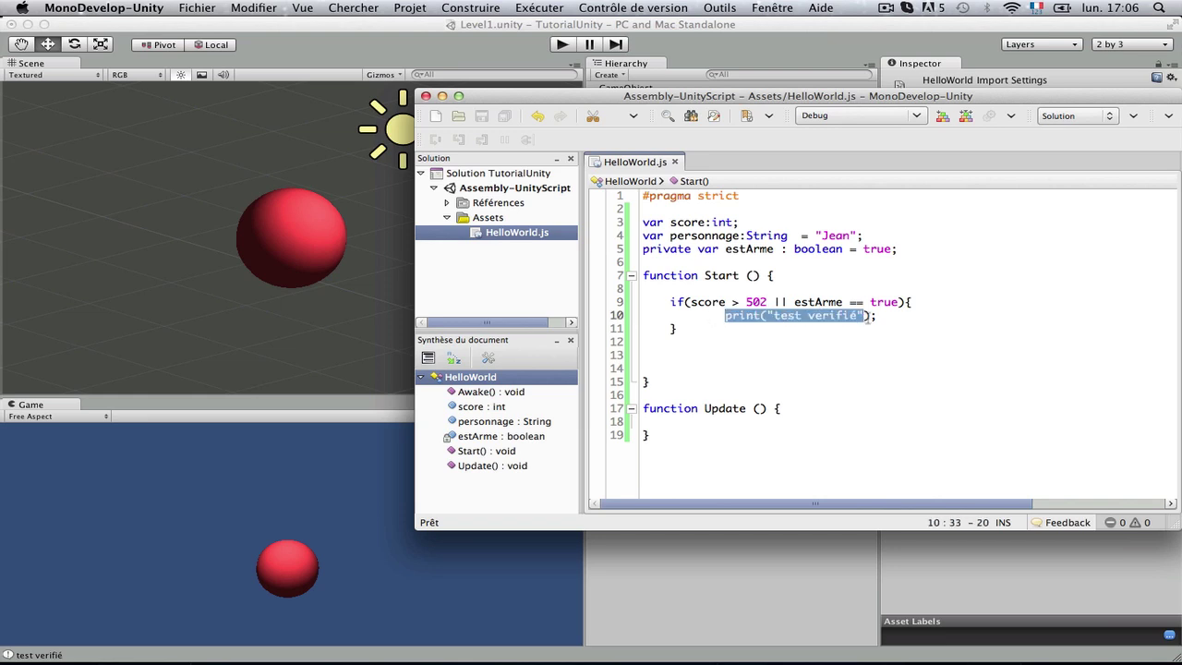
click(563, 45)
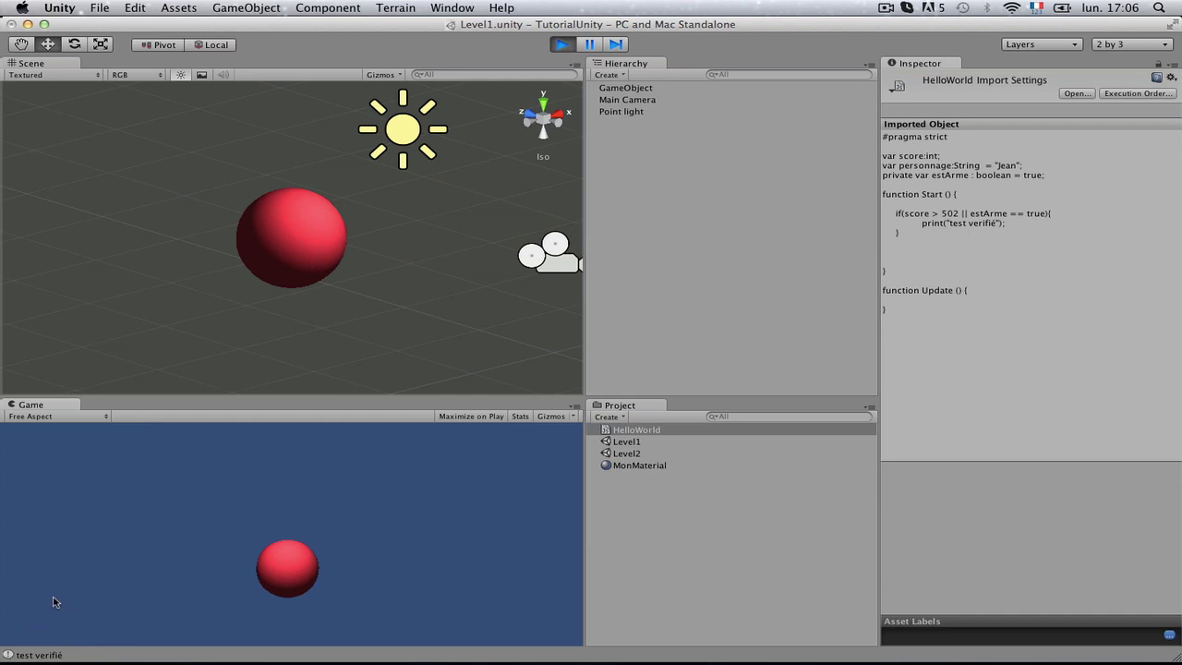
click(560, 43)
click(659, 89)
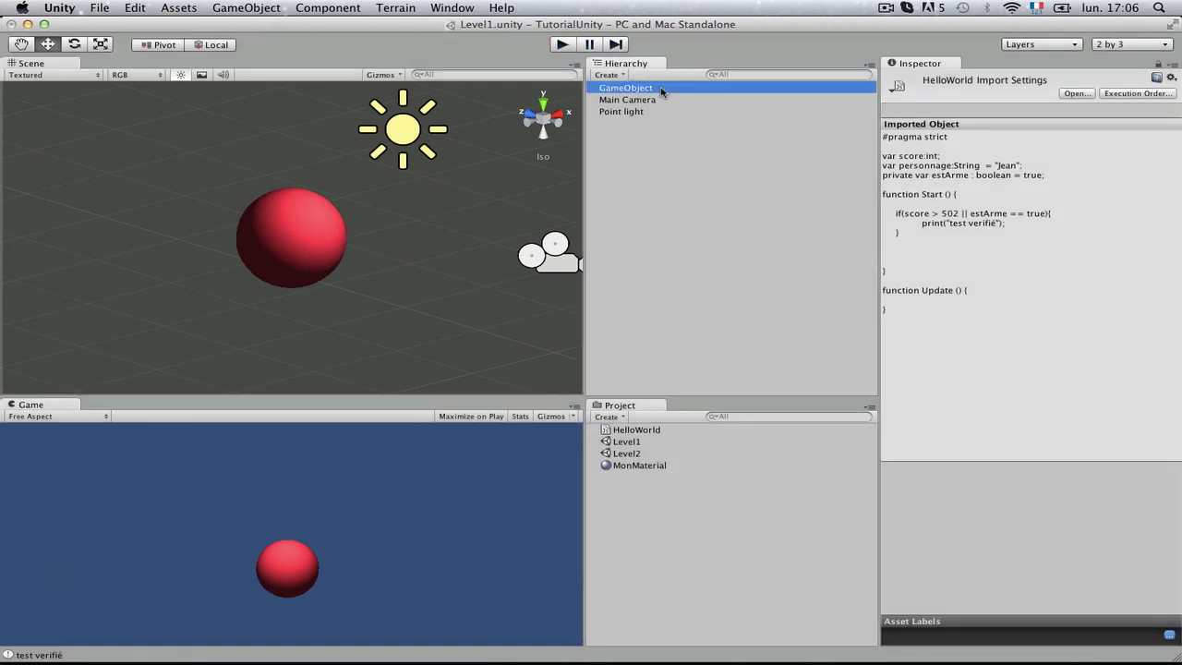
Swap || back to && in HelloWorld.js, save, and run the scene again
double_click(646, 431)
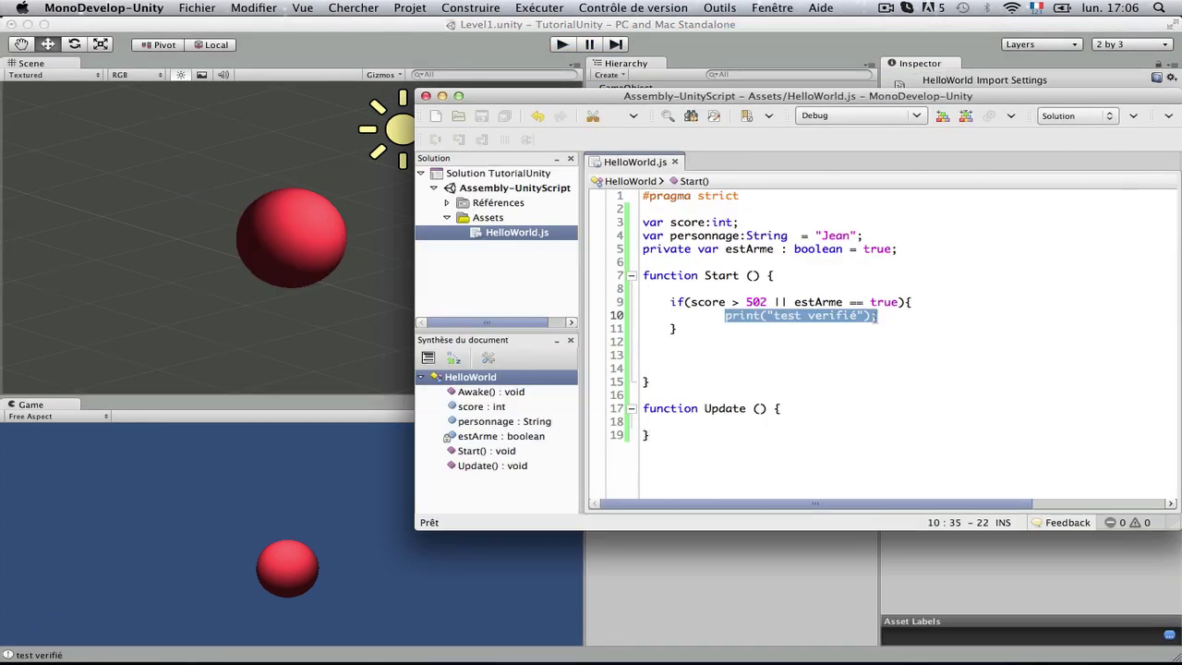
double_click(882, 301)
double_click(878, 248)
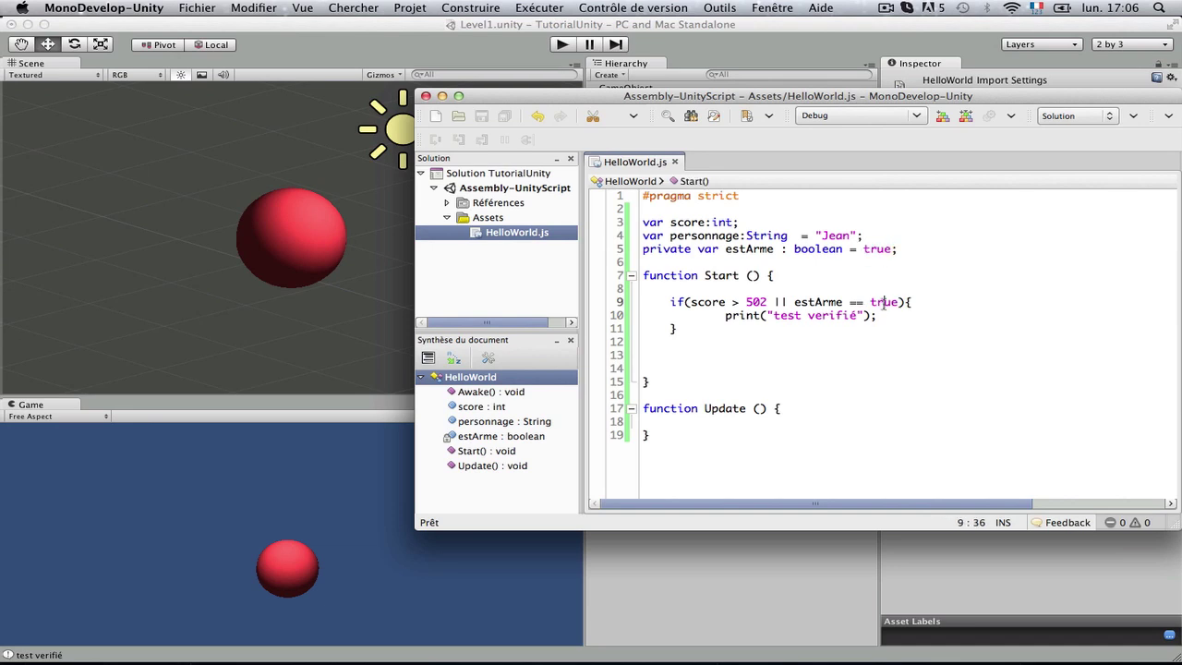
click(697, 355)
double_click(781, 302)
text(&&)
key(super+s)
click(562, 45)
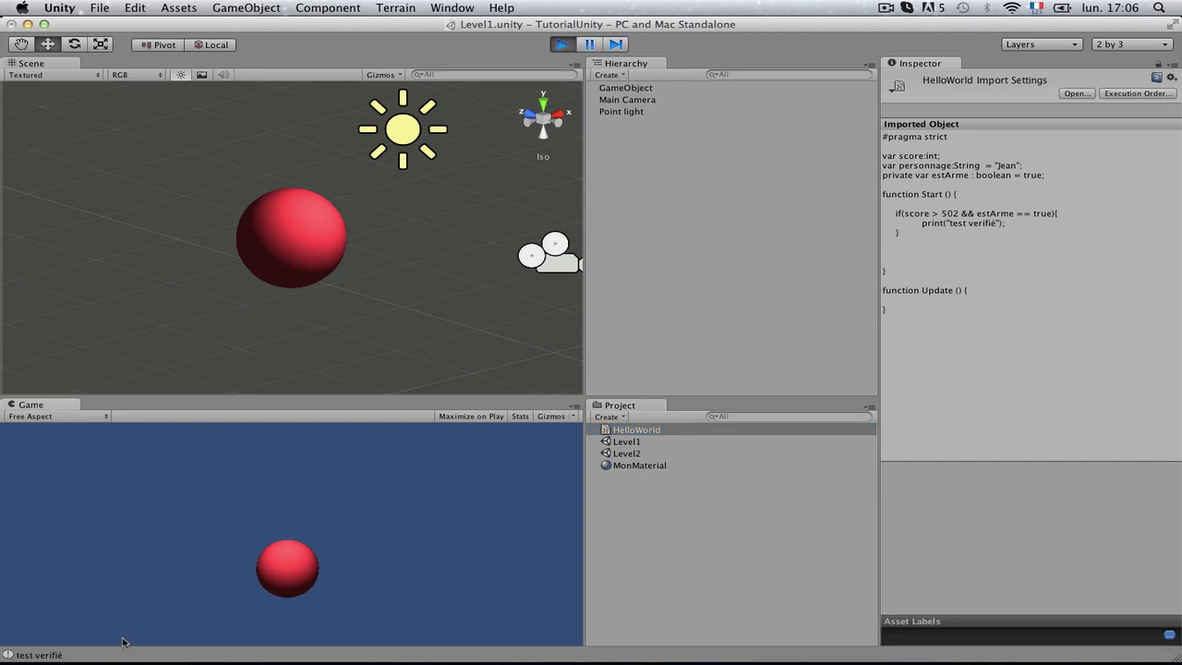
click(562, 46)
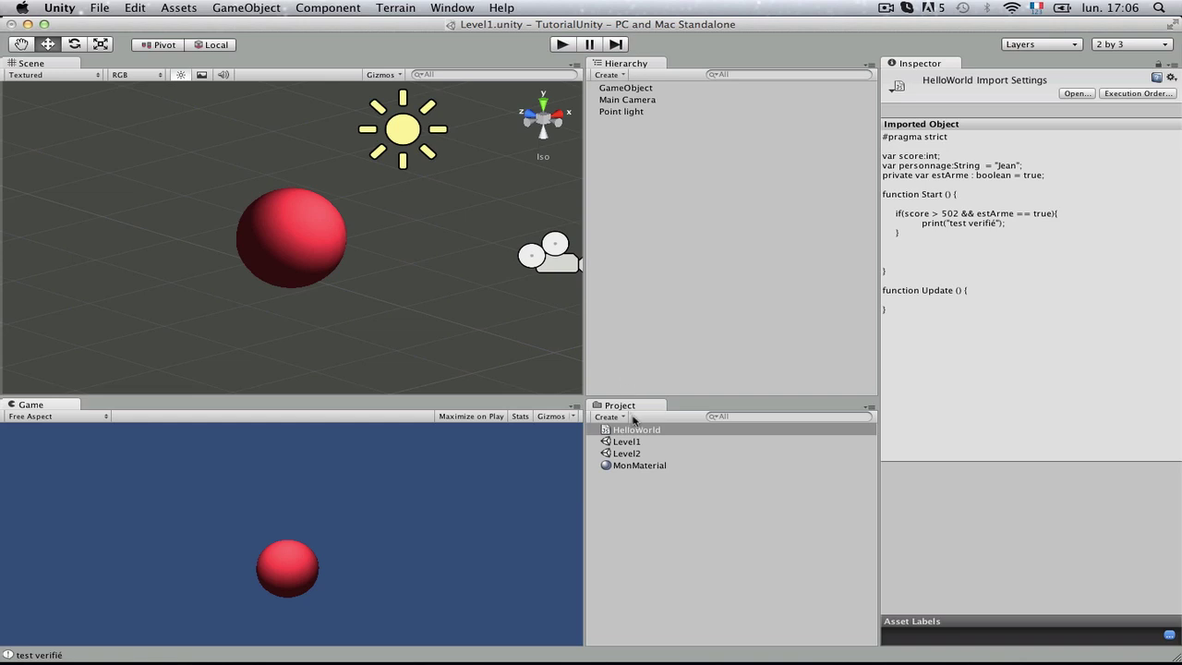
Set the GameObject's Score to 500 in the Inspector
click(641, 90)
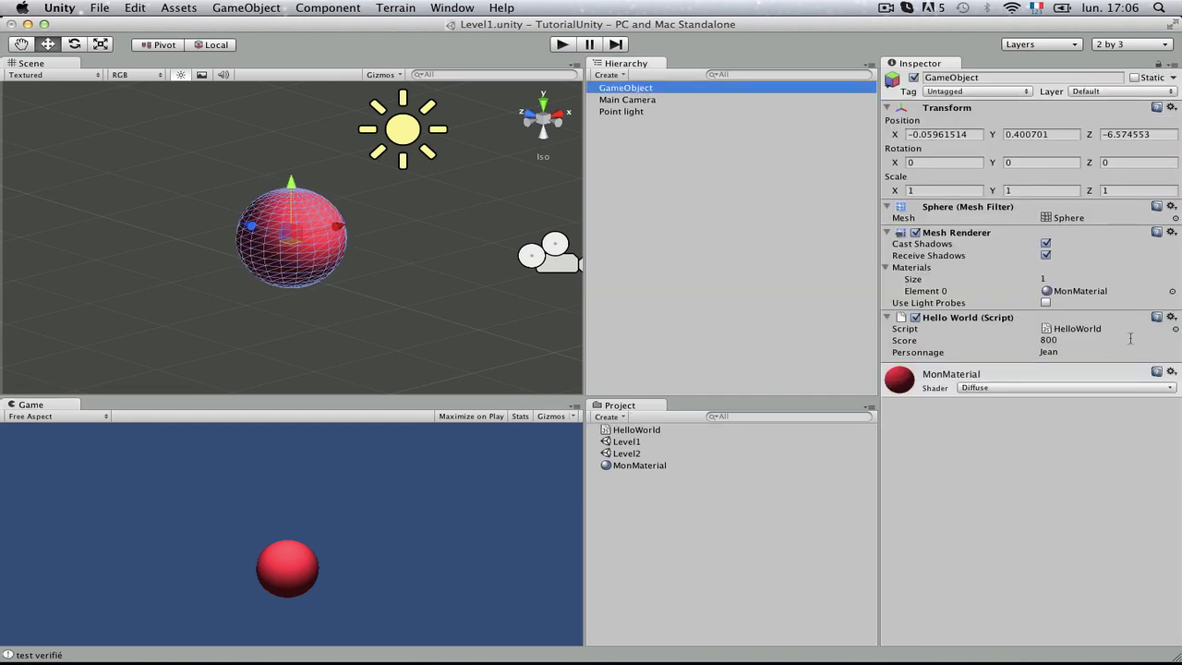
click(1130, 339)
text(500)
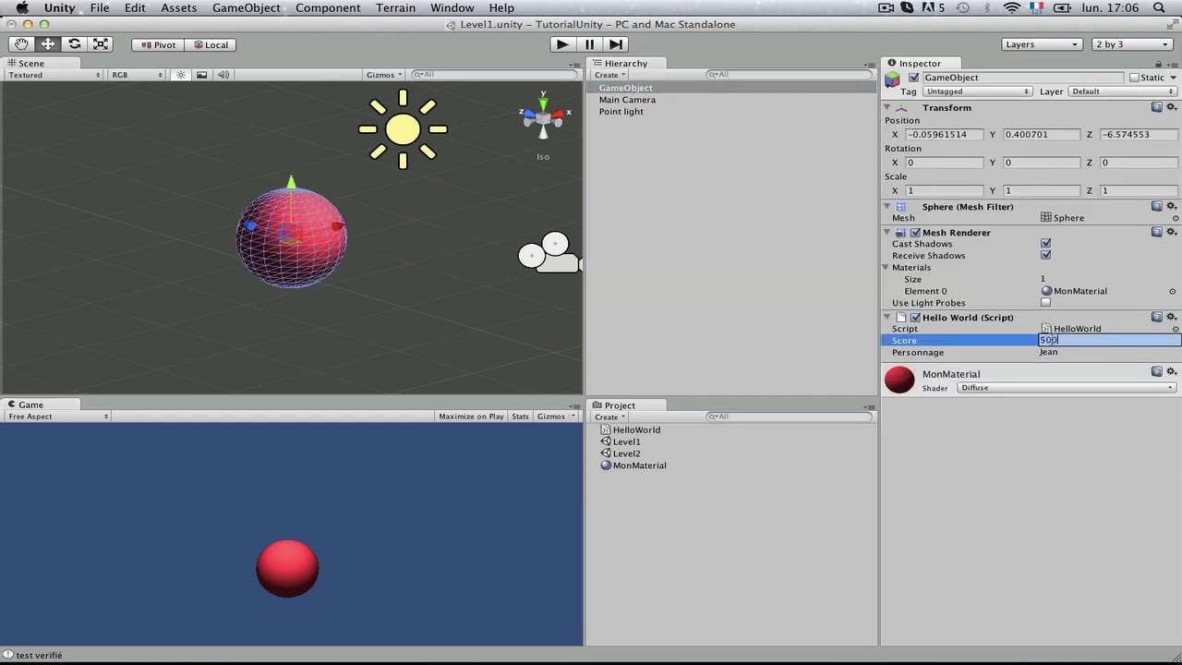
key(Return)
Run and stop the game with Score 500, then reopen HelloWorld.js at the 502 value
click(563, 44)
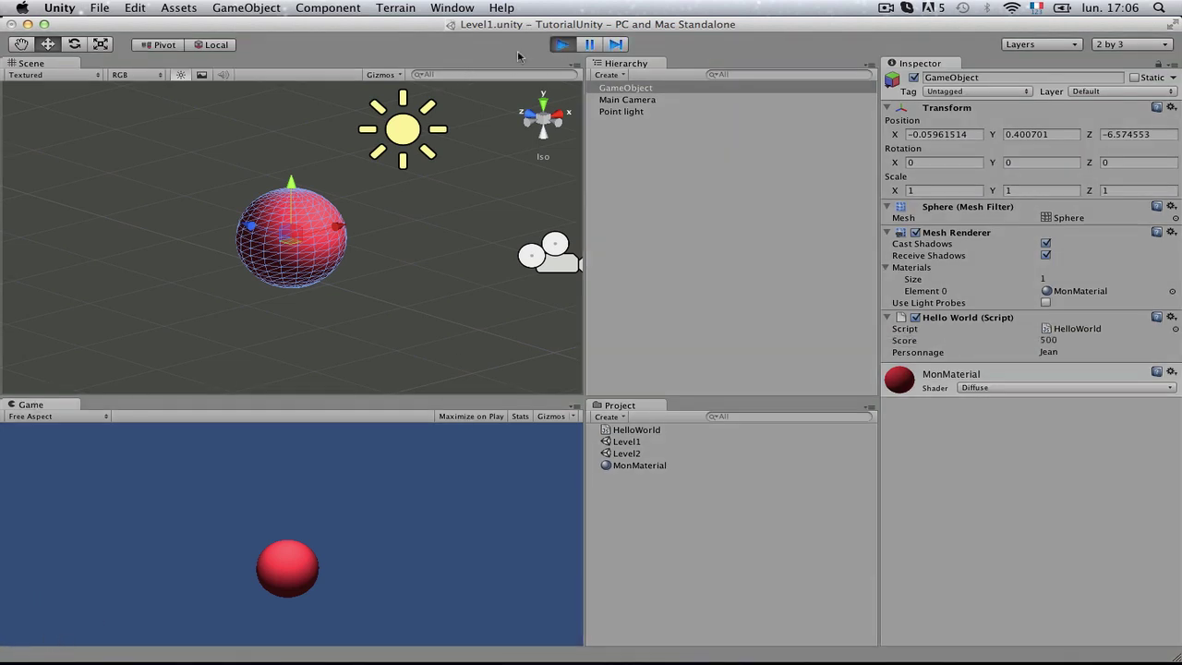
click(560, 44)
double_click(619, 427)
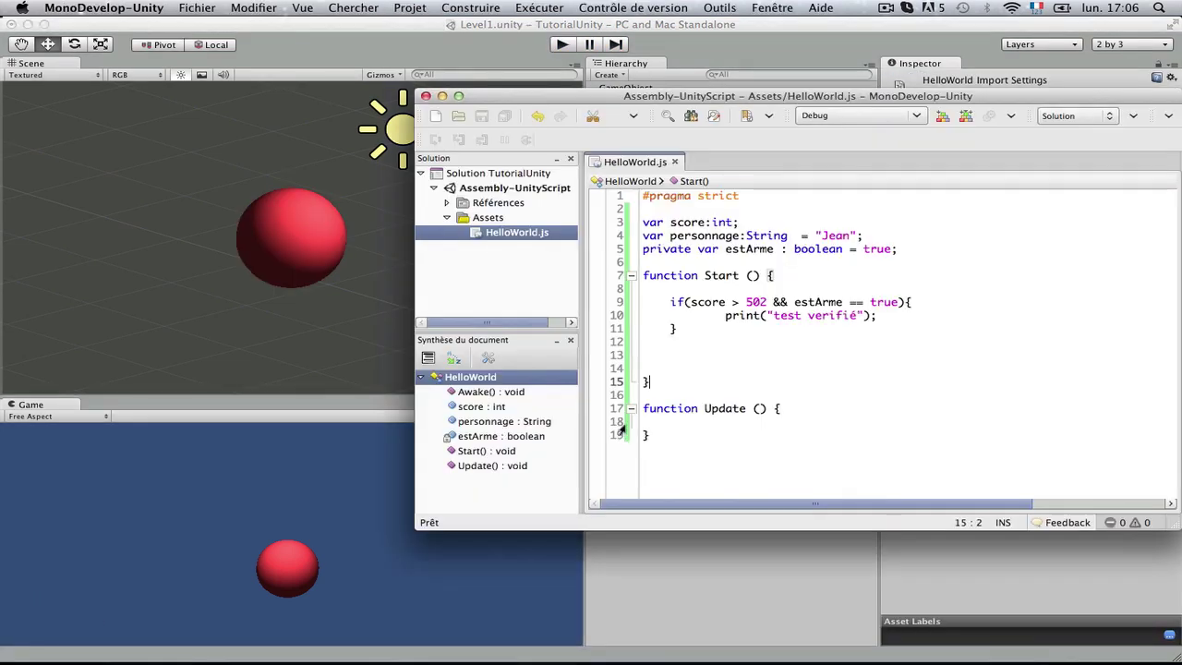
click(754, 290)
drag(761, 302, 768, 302)
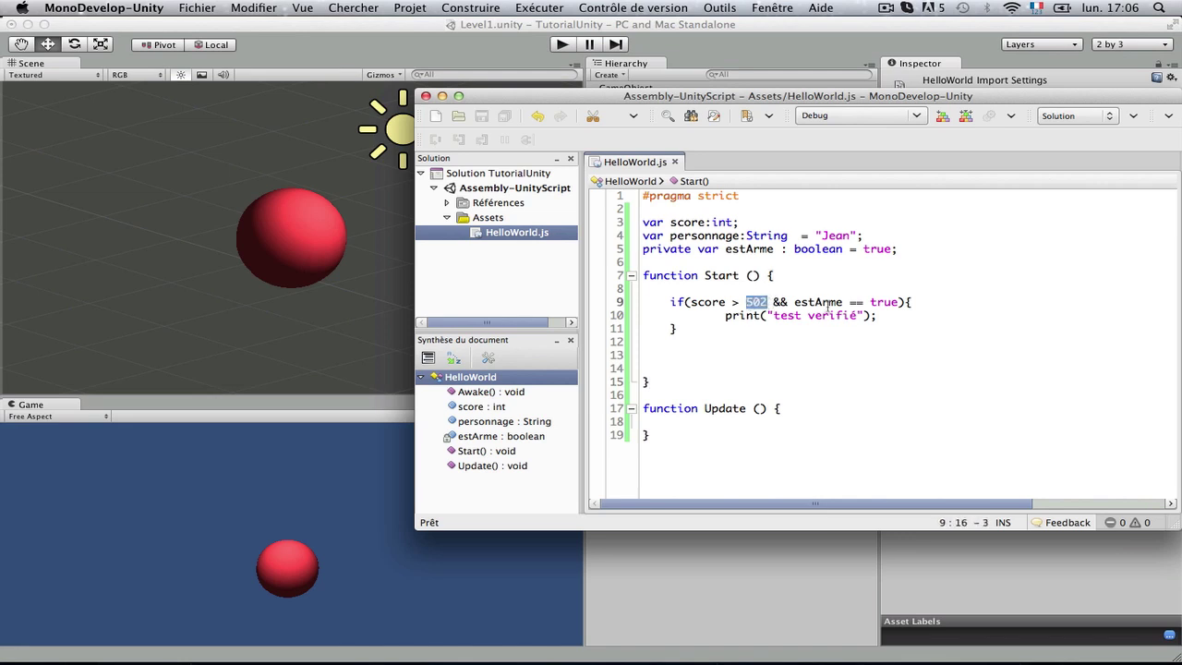
Change the score threshold on line 9 from 502 to 400
double_click(884, 302)
click(825, 416)
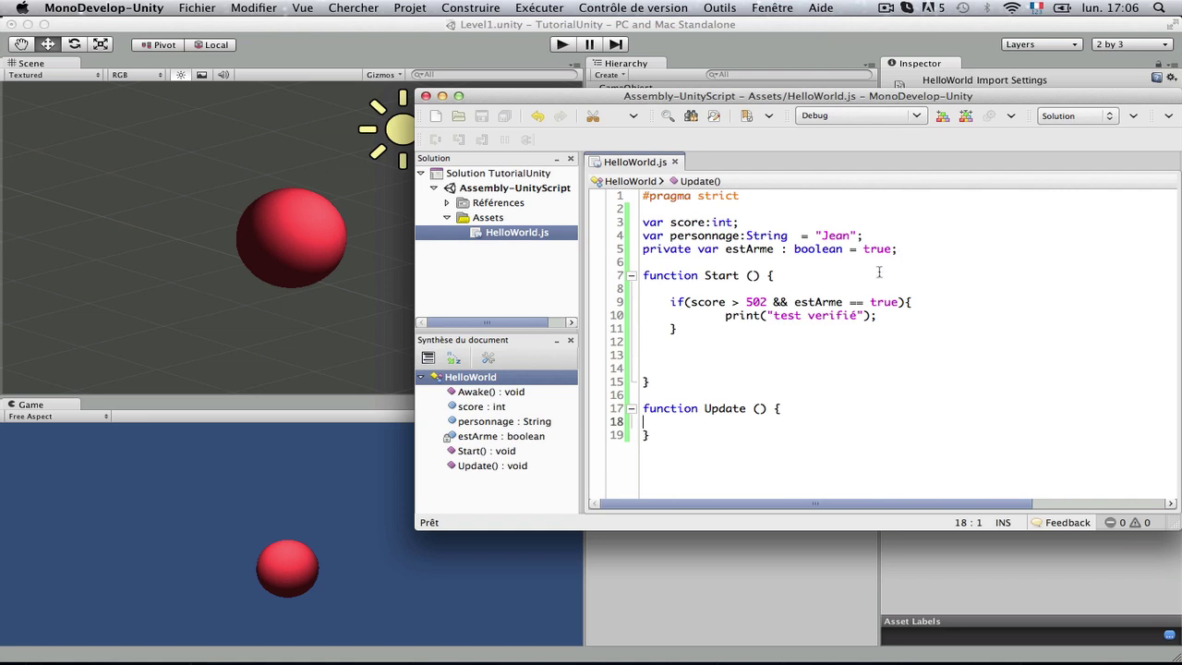
drag(745, 314, 759, 314)
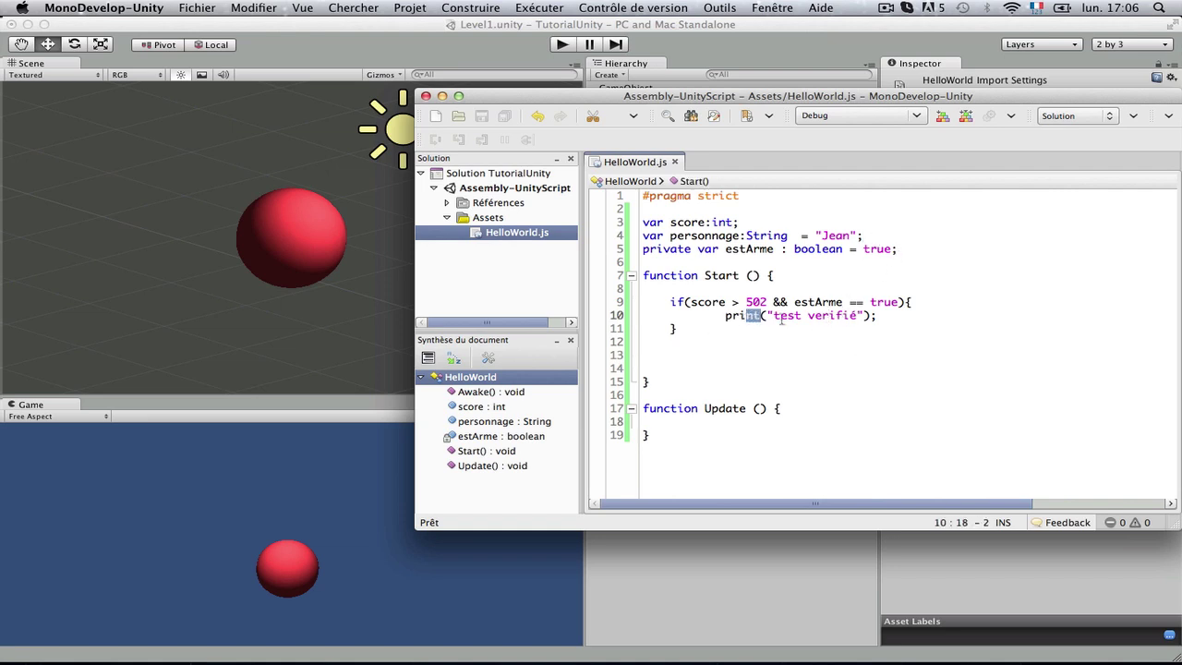
click(912, 319)
click(766, 305)
key(BackSpace)
text(0)
key(BackSpace)
key(BackSpace)
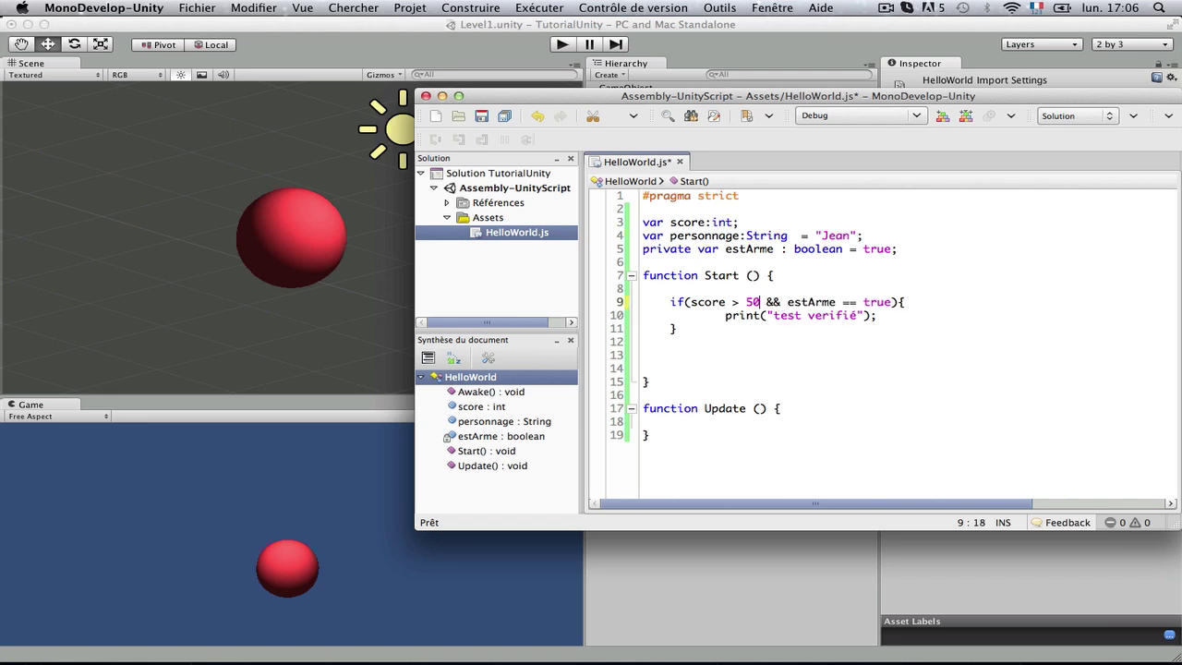
key(BackSpace)
text(400)
Review the == comparison after estArme and the personnage "Jean" assignment on line 4
click(813, 319)
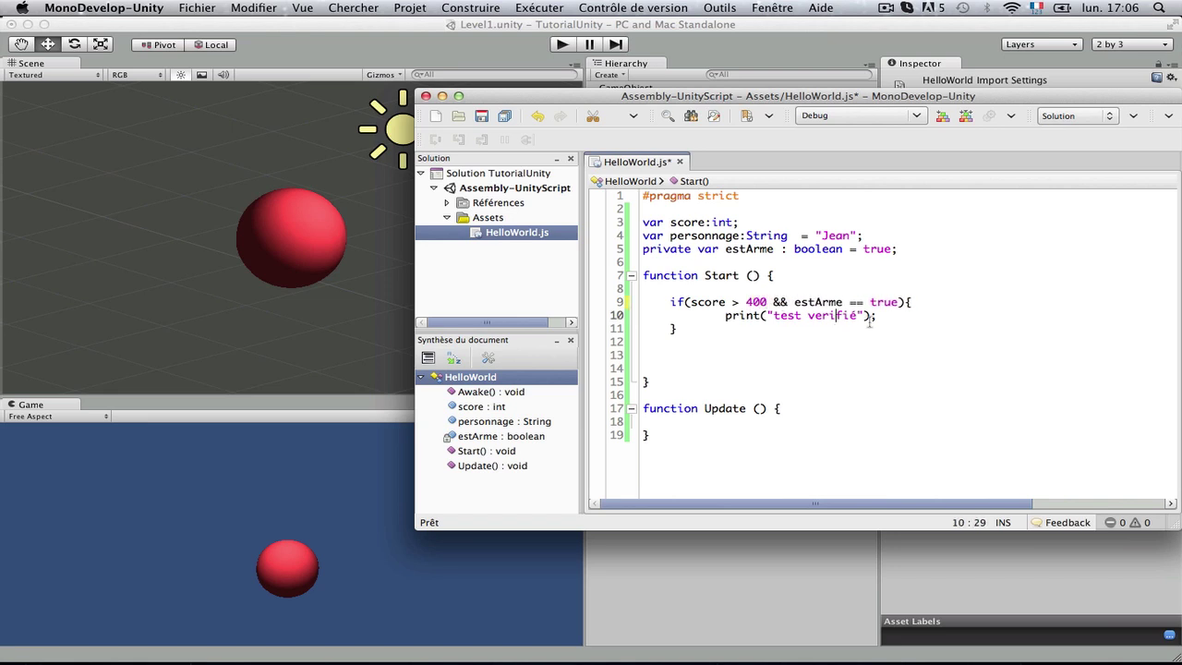
click(877, 314)
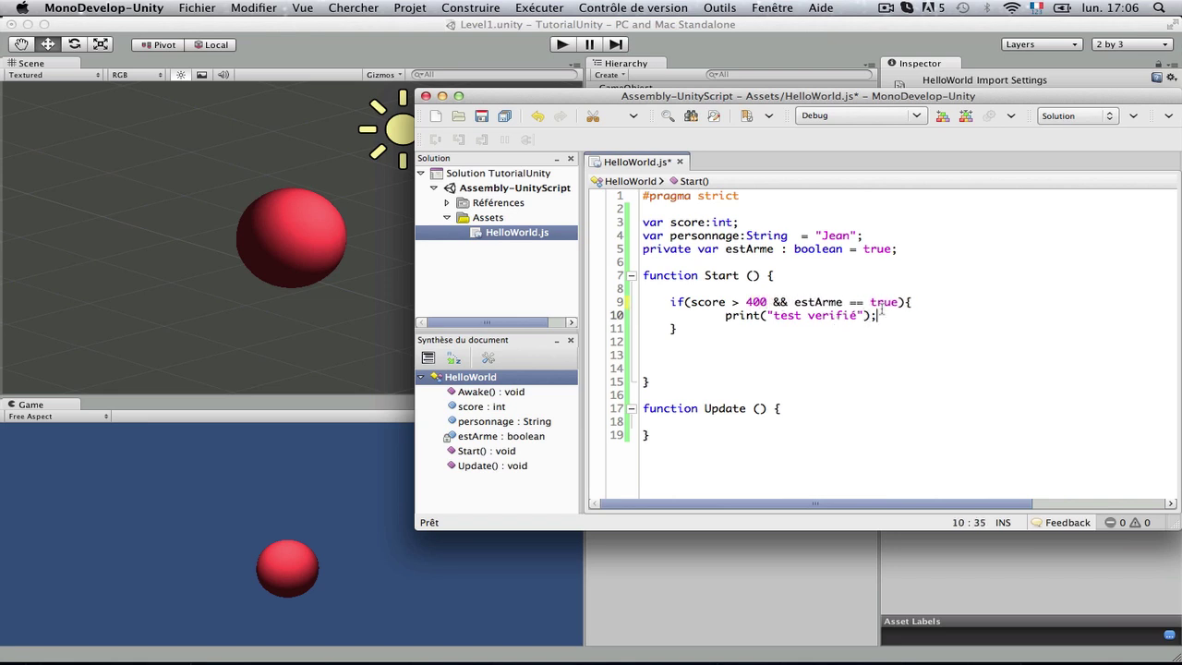
double_click(856, 302)
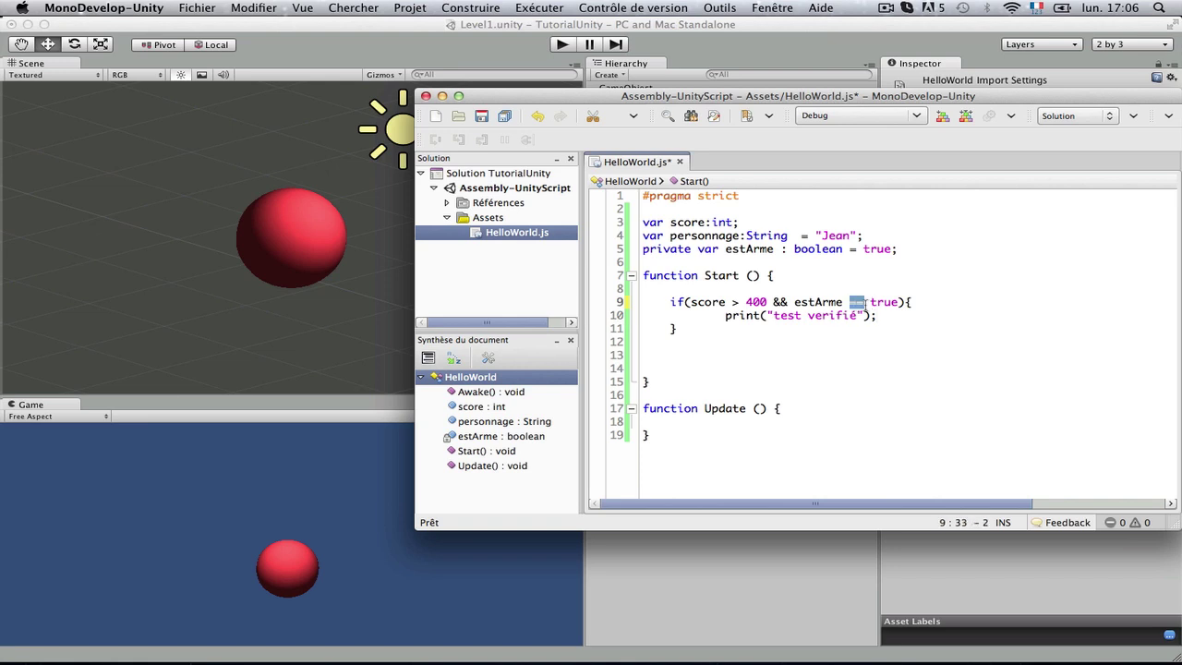
click(861, 361)
double_click(859, 302)
click(842, 331)
drag(665, 235, 863, 235)
click(819, 235)
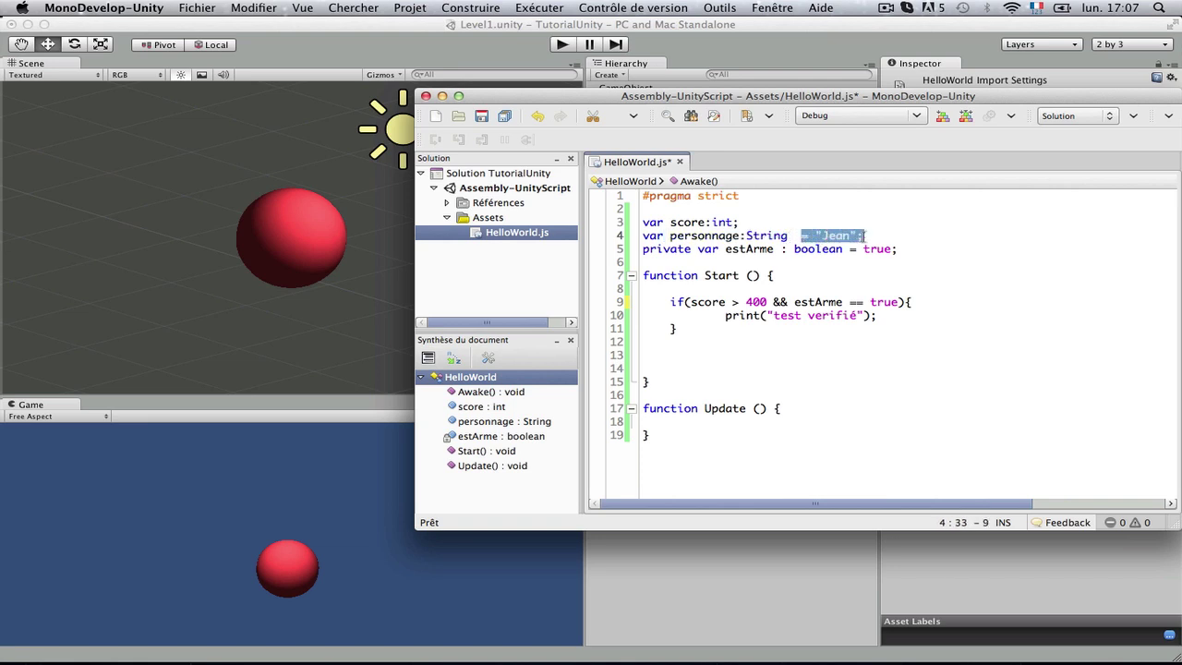
click(806, 235)
click(737, 236)
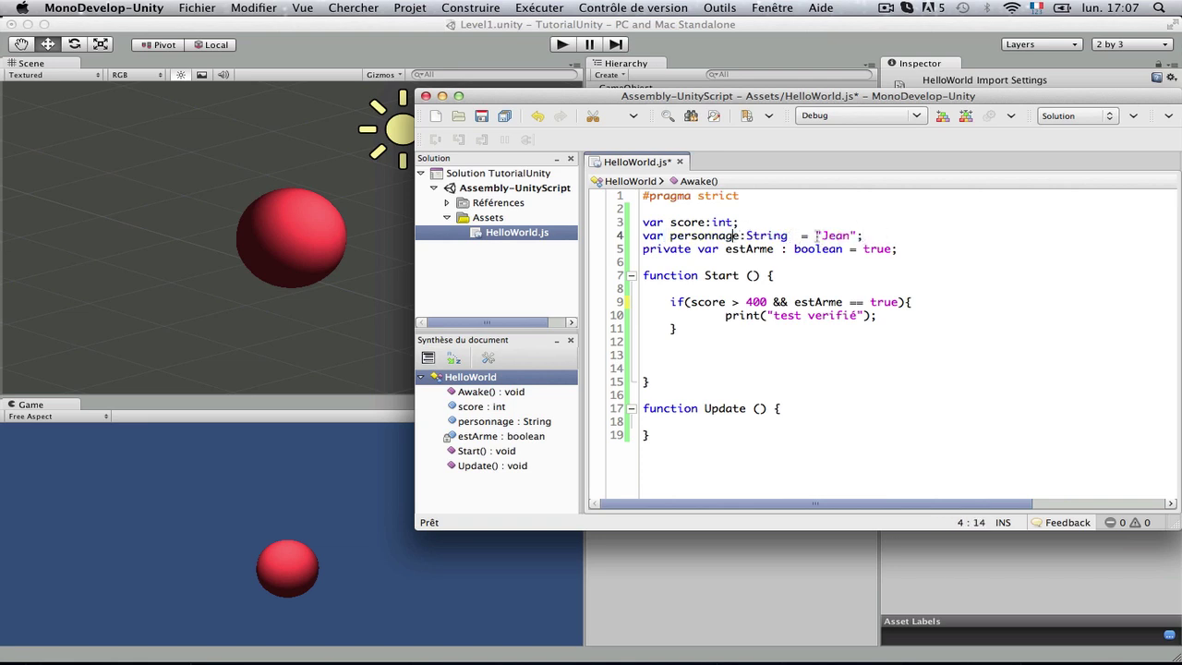
double_click(804, 236)
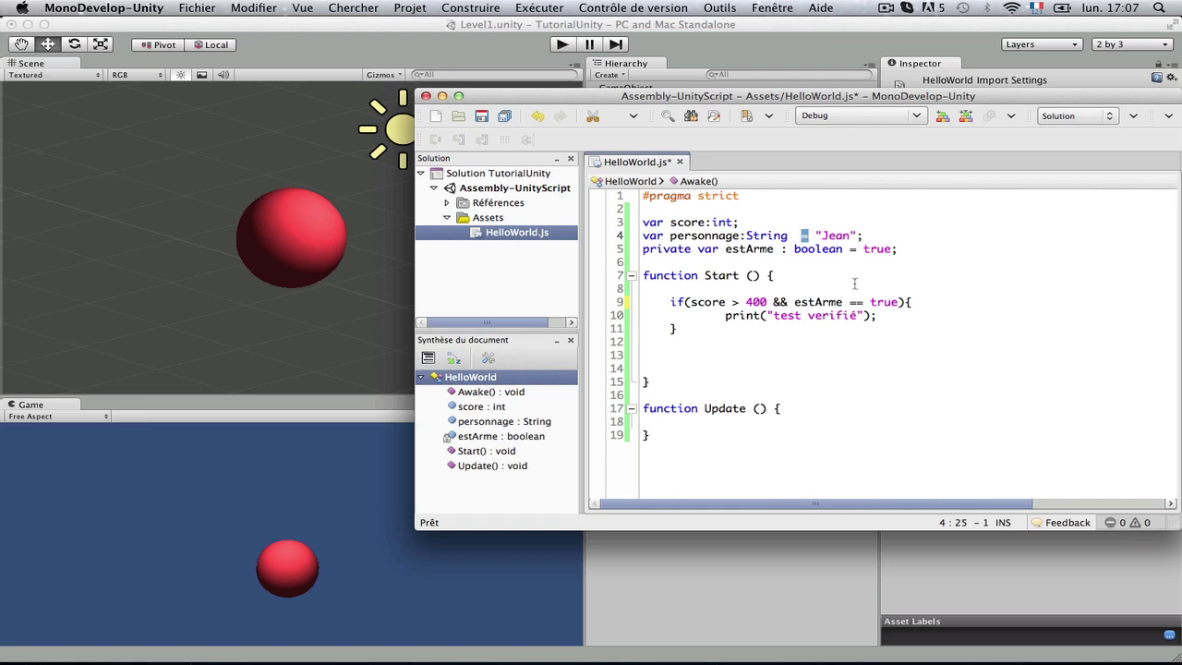
click(801, 235)
Replace the == between estArme and true with !=
drag(862, 302, 854, 302)
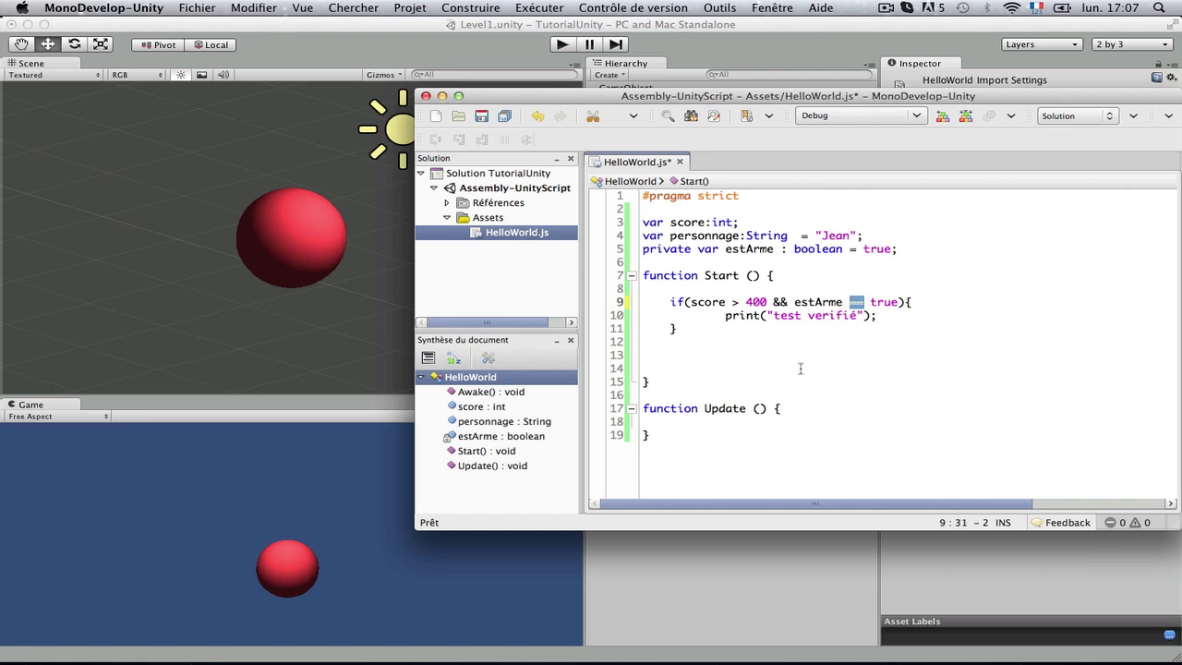
click(923, 310)
drag(865, 302, 849, 302)
click(850, 314)
click(736, 301)
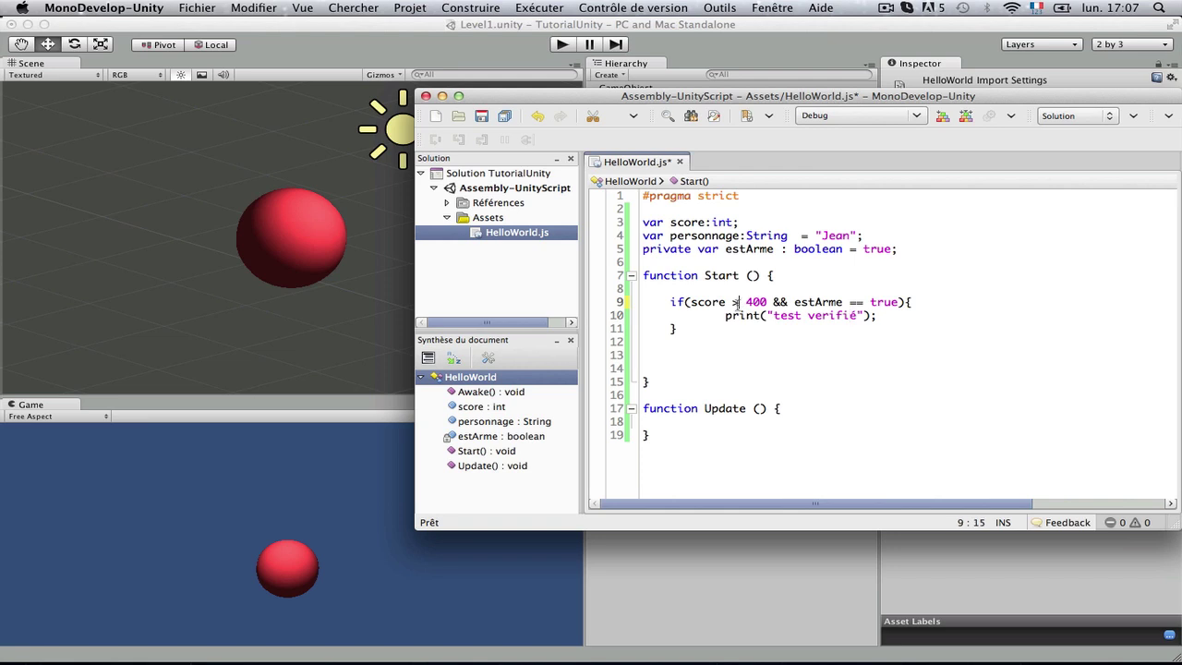
double_click(856, 302)
click(856, 302)
key(BackSpace)
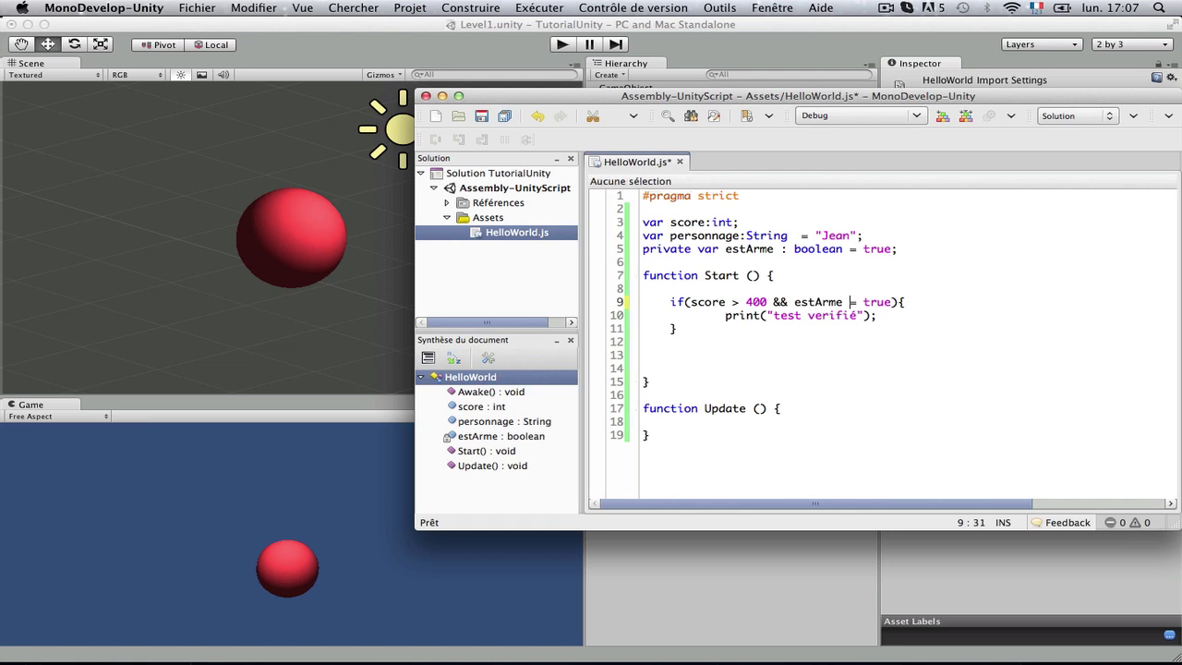
text(!)
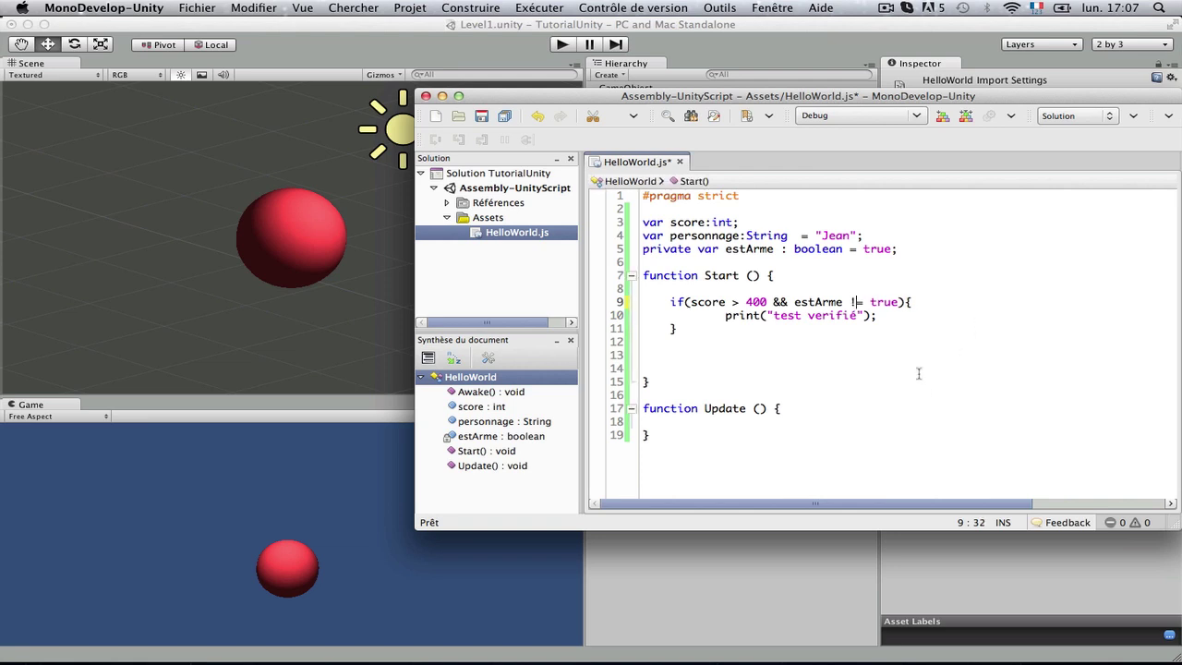
Swap the operator for <, then remove it and retype ==
double_click(826, 302)
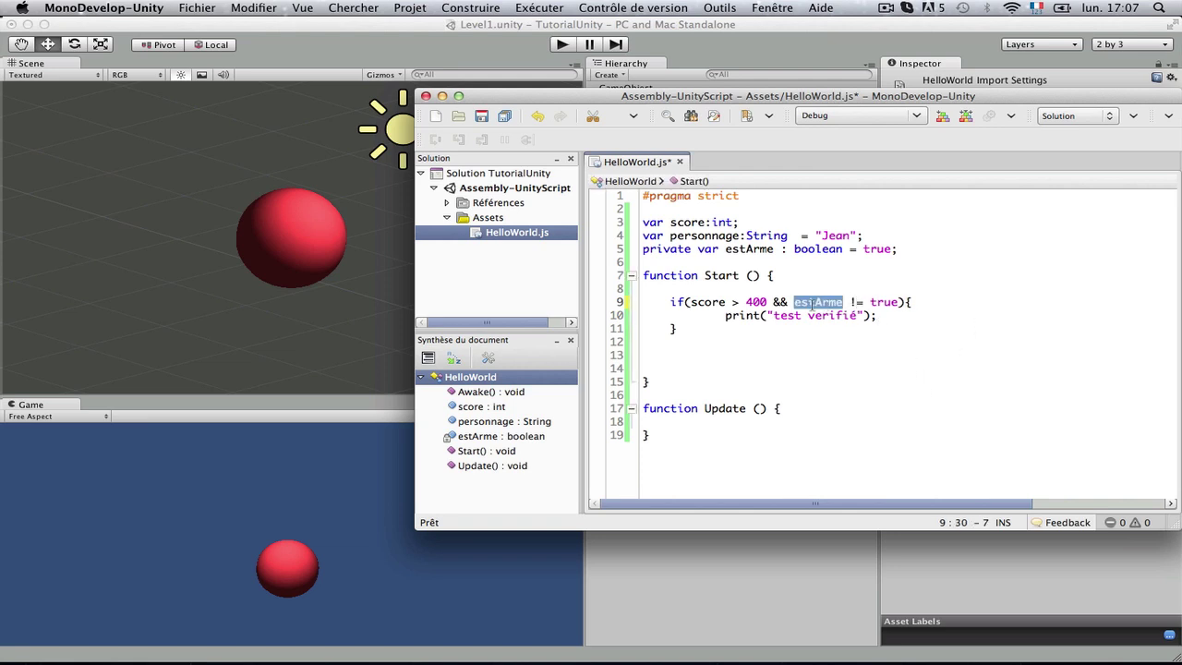
double_click(882, 301)
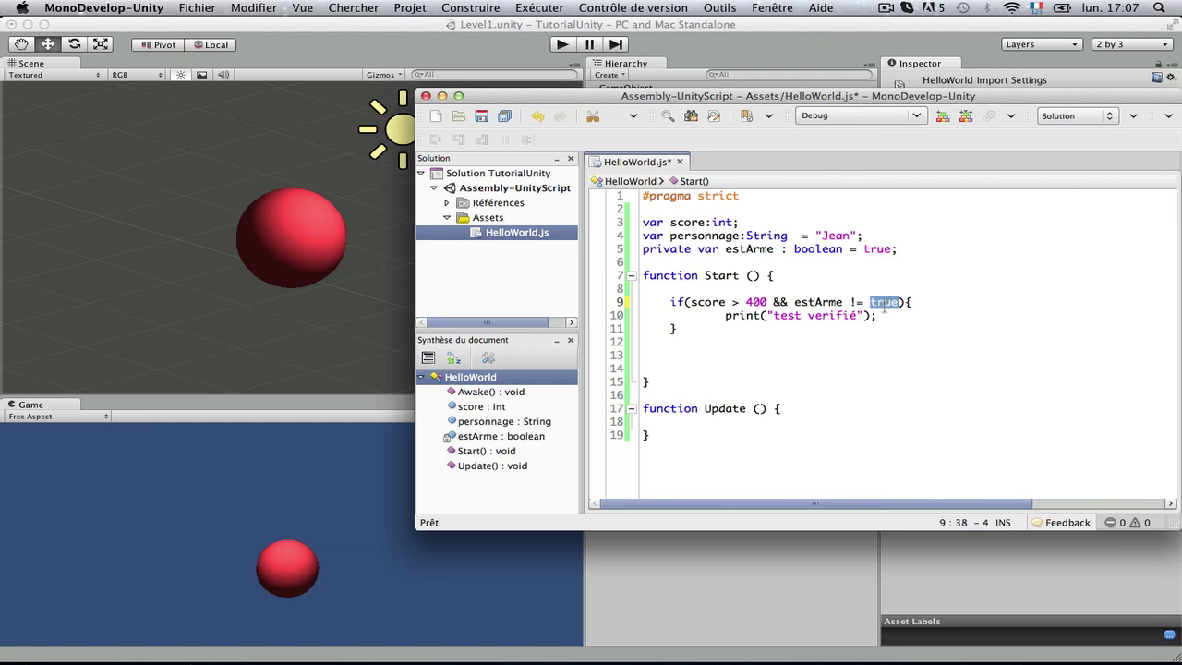
click(855, 302)
drag(855, 302, 849, 302)
text(<)
key(BackSpace)
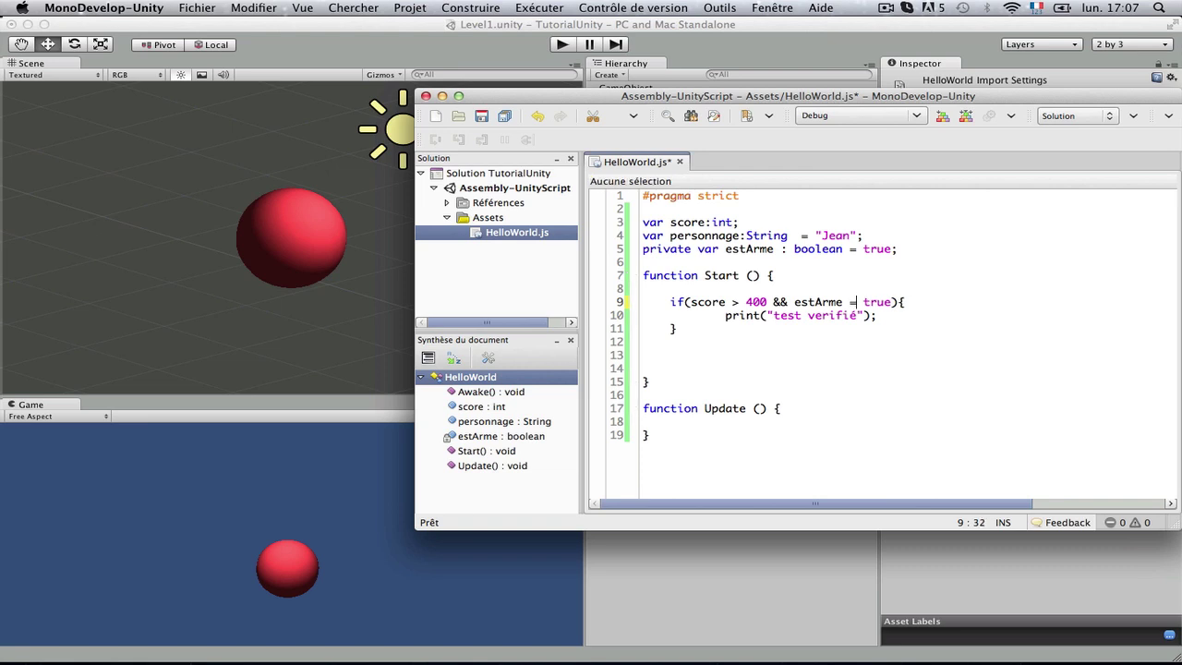
key(BackSpace)
text(>)
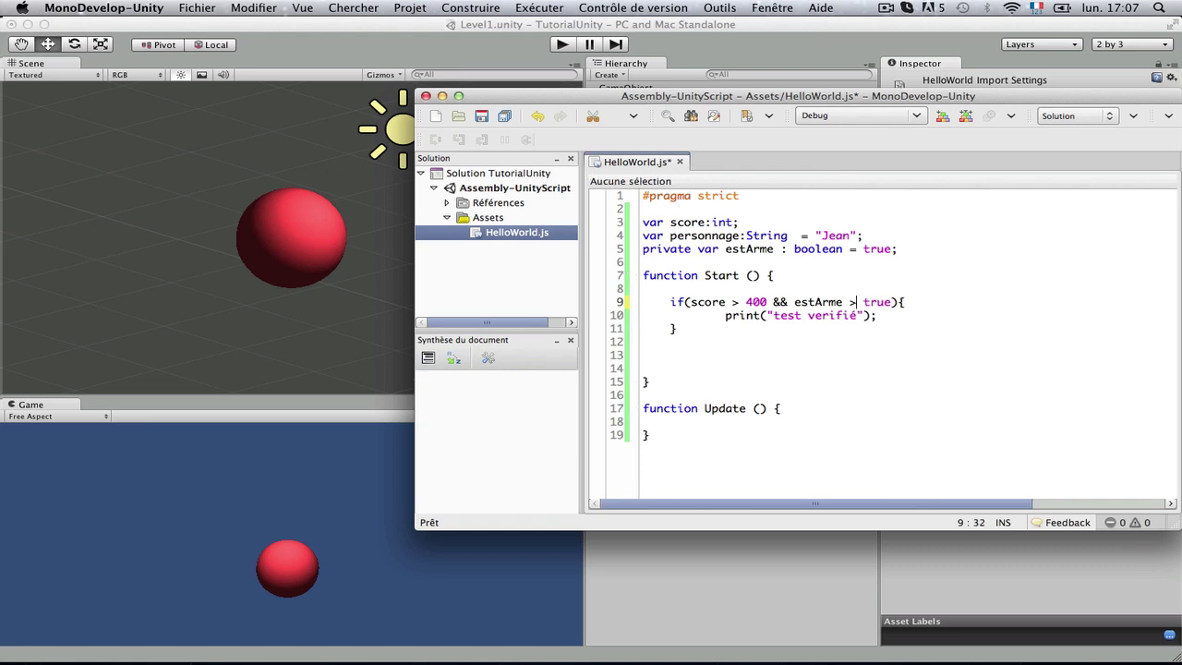
text(<)
key(BackSpace)
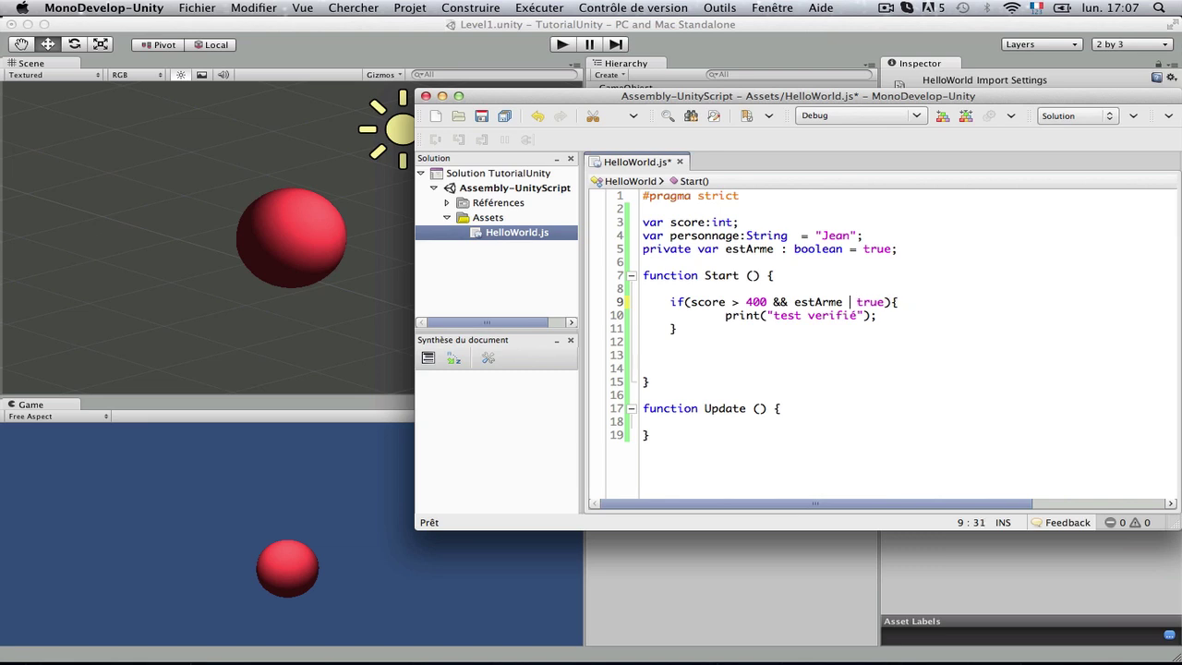
text(=)
text(=)
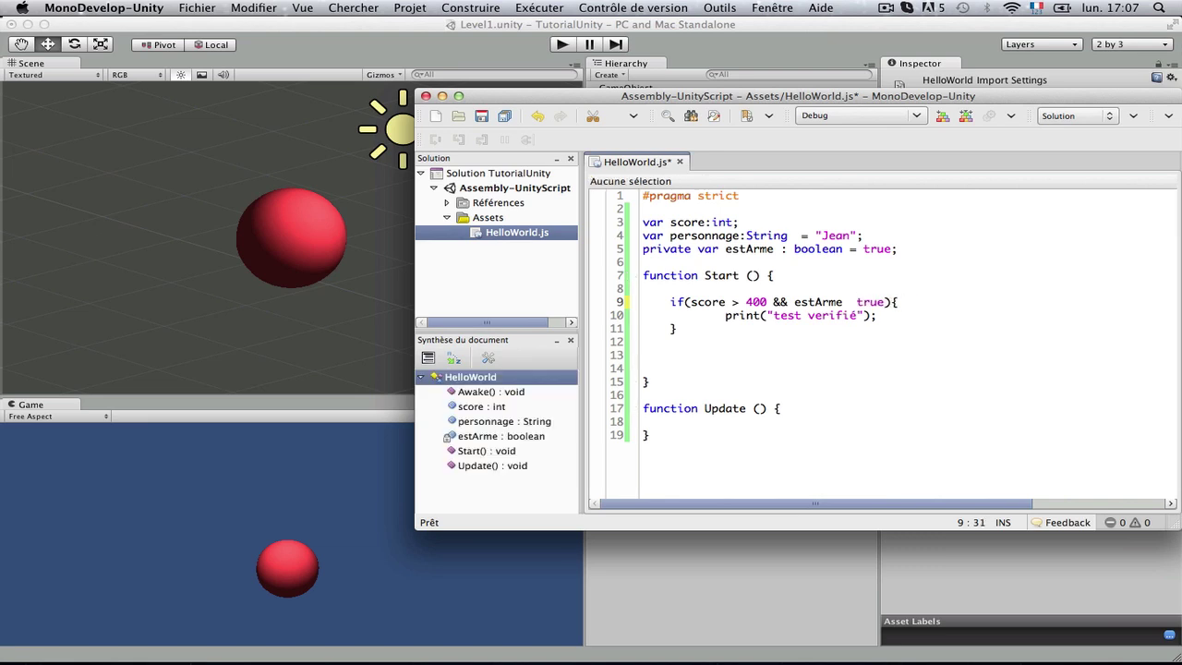
Delete the '== true' part of the if condition
click(847, 314)
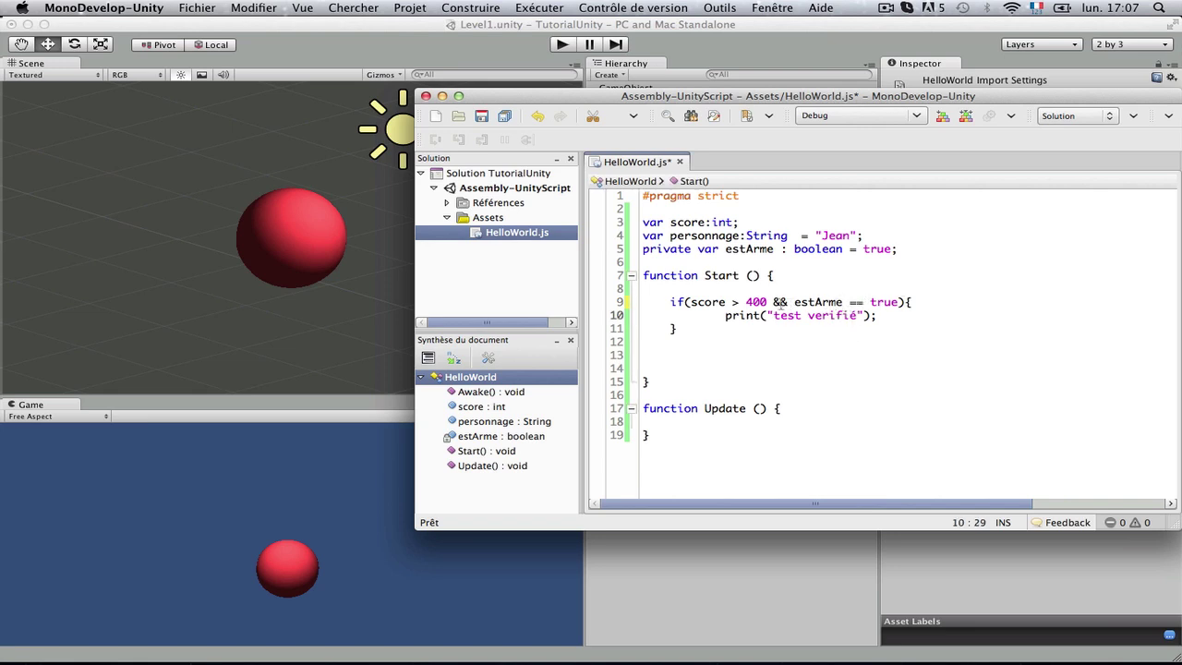
drag(793, 302, 895, 304)
click(893, 310)
drag(900, 302, 842, 302)
key(BackSpace)
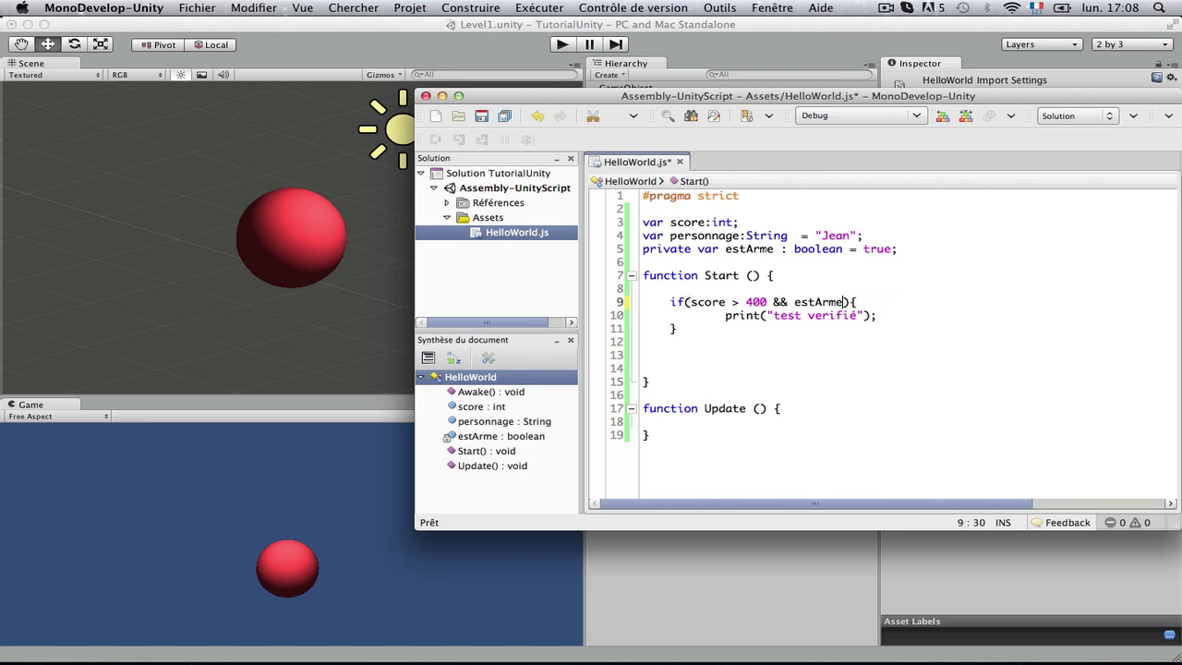
Insert '!' before estArme in the condition so it reads !estArme, and save
click(836, 315)
double_click(817, 302)
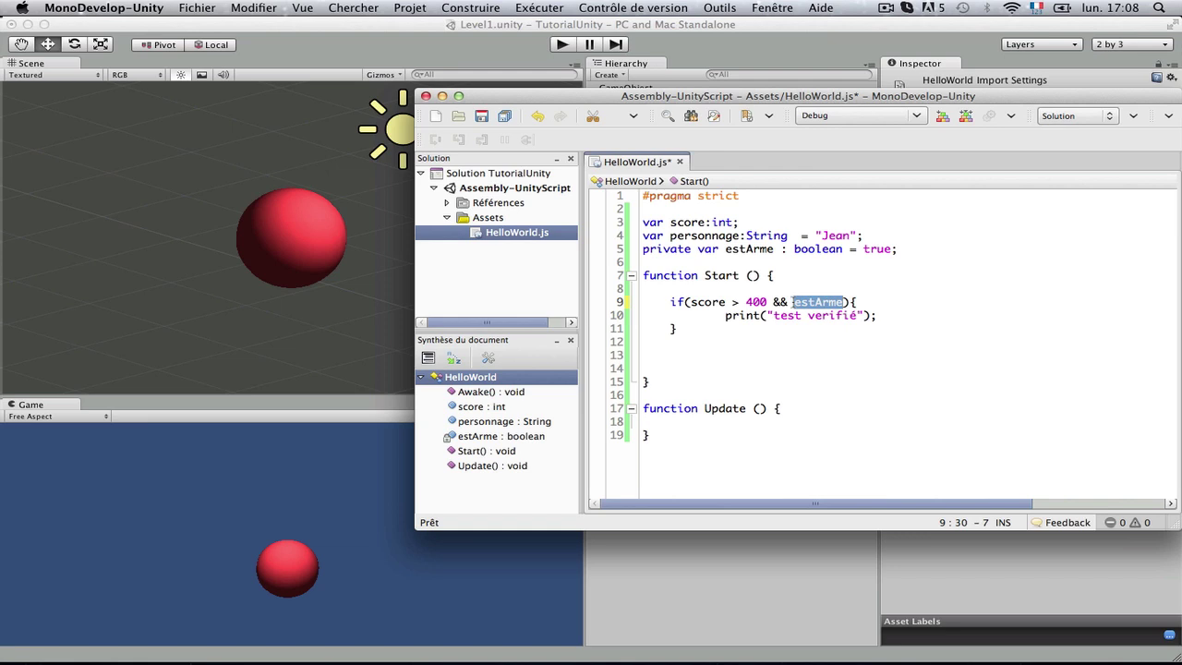
click(748, 248)
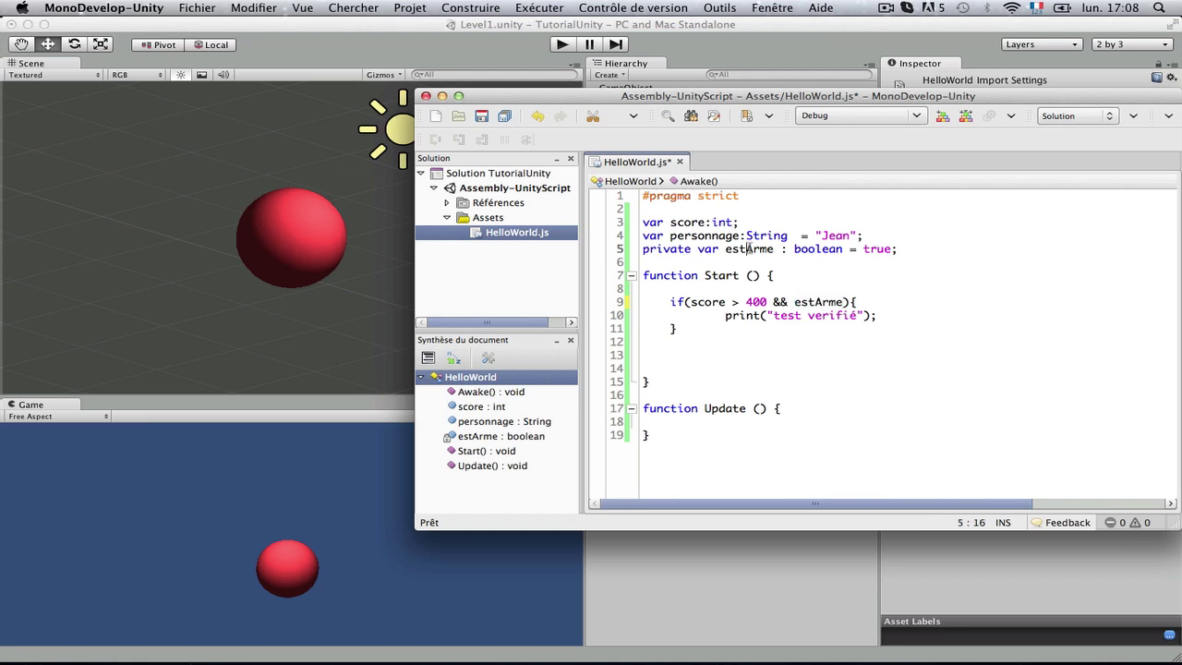
double_click(822, 304)
click(794, 303)
text(!)
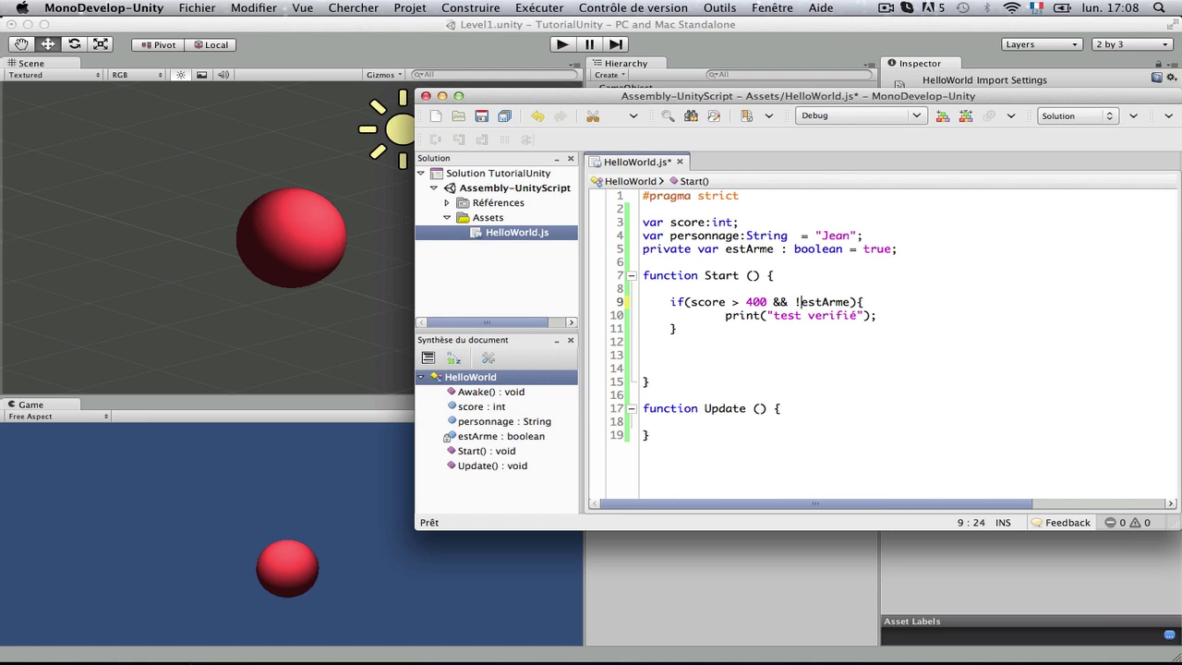
click(903, 275)
key(super+s)
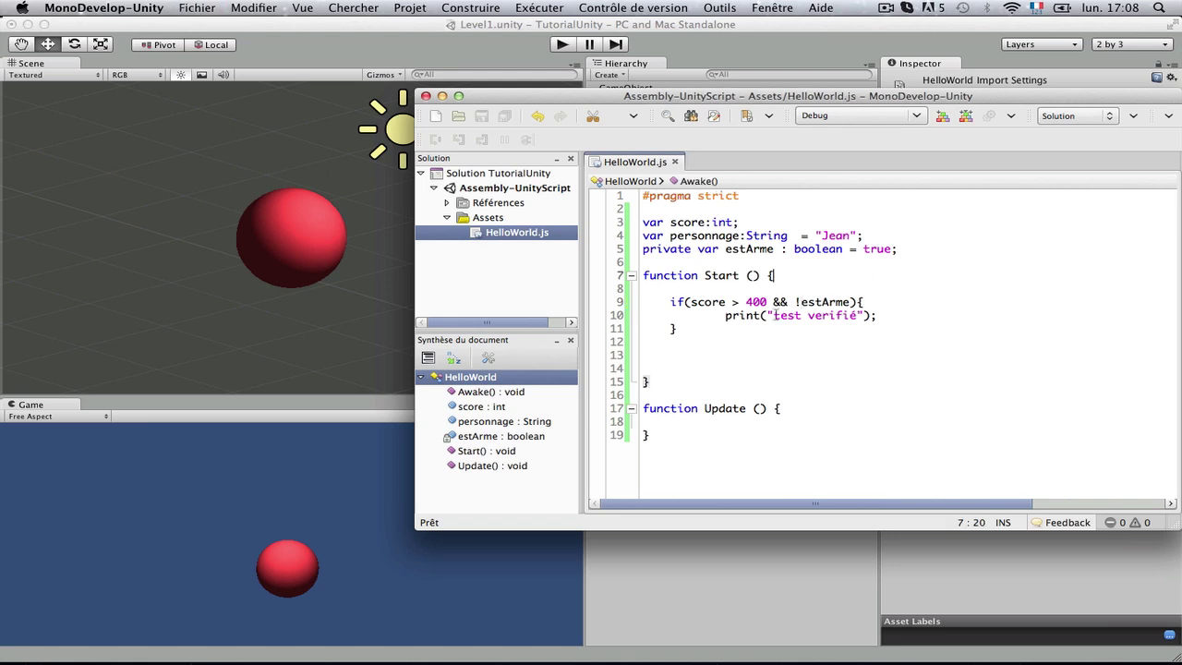
Change estArme's initial value on line 5 from true to false and save
drag(807, 302, 850, 302)
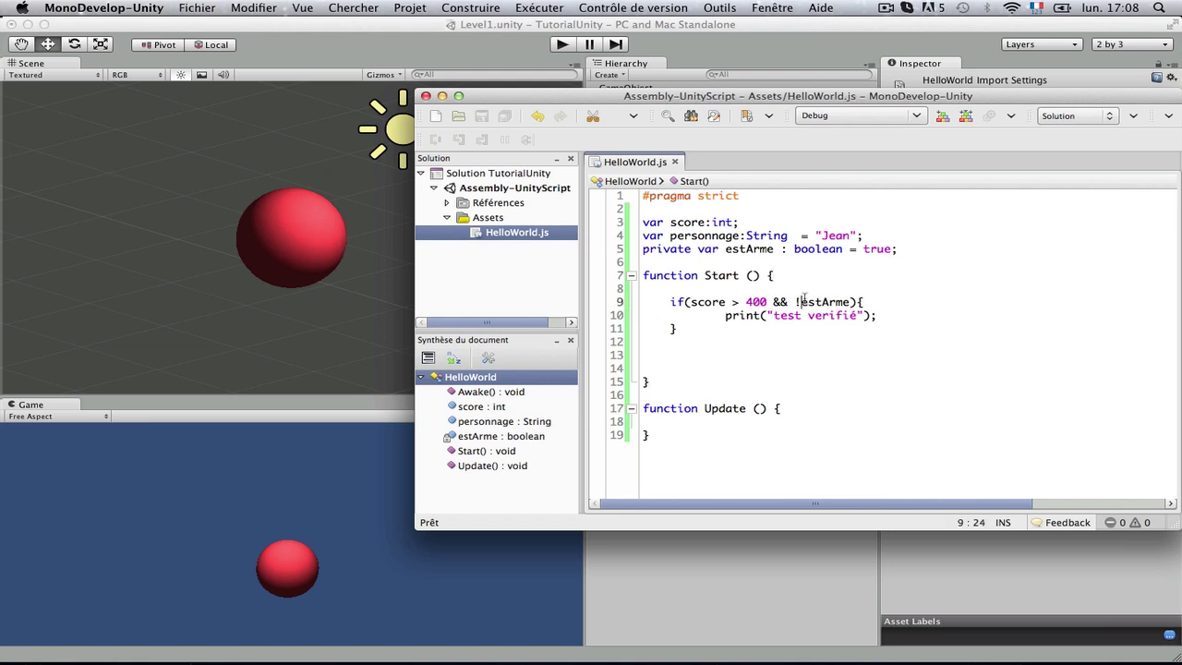
double_click(876, 248)
text(false)
click(754, 315)
key(super+s)
drag(713, 302, 850, 302)
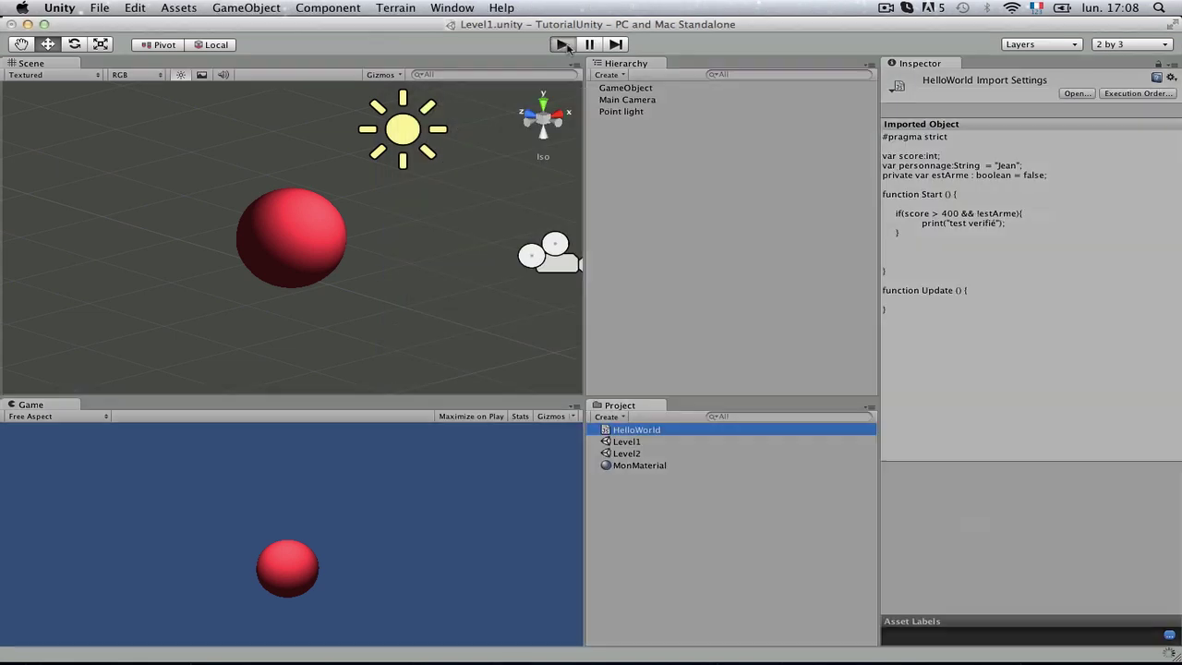
Play the scene in Unity to log 'test verifié', stop it, and reselect HelloWorld
click(565, 46)
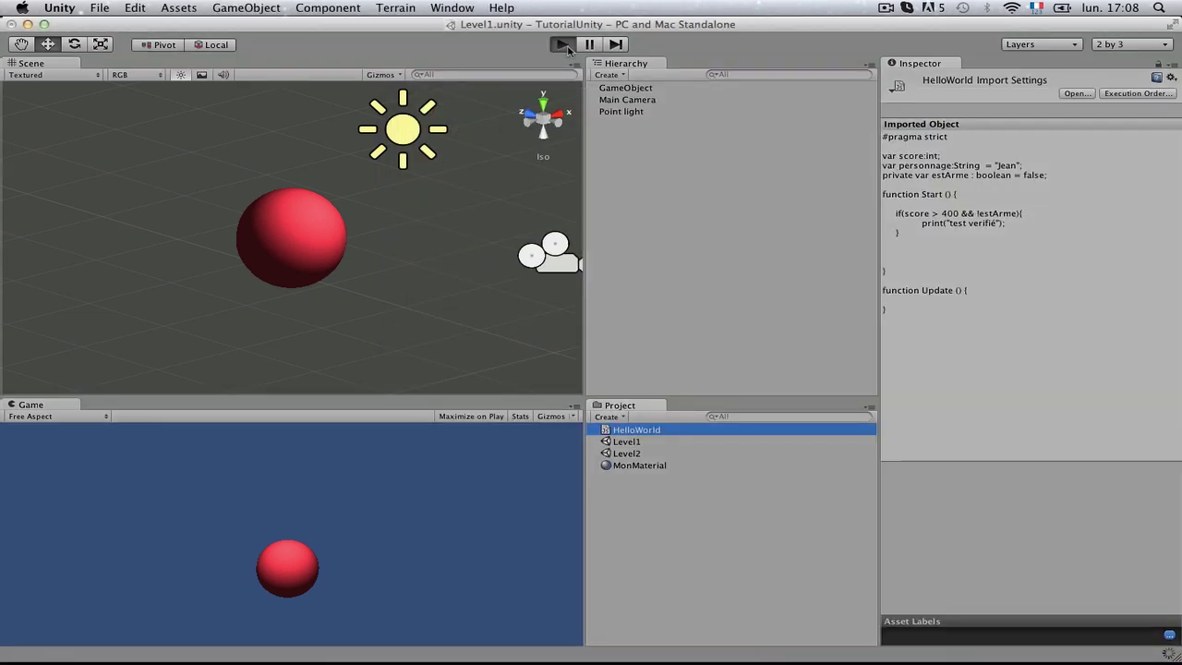
click(565, 46)
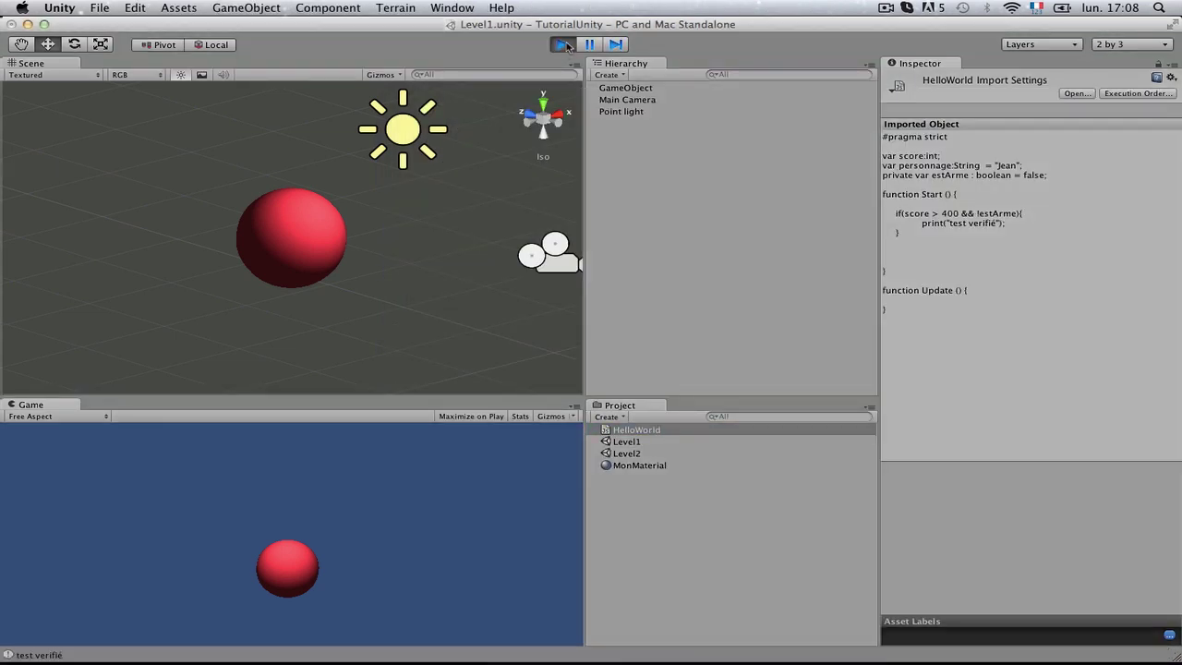
click(565, 45)
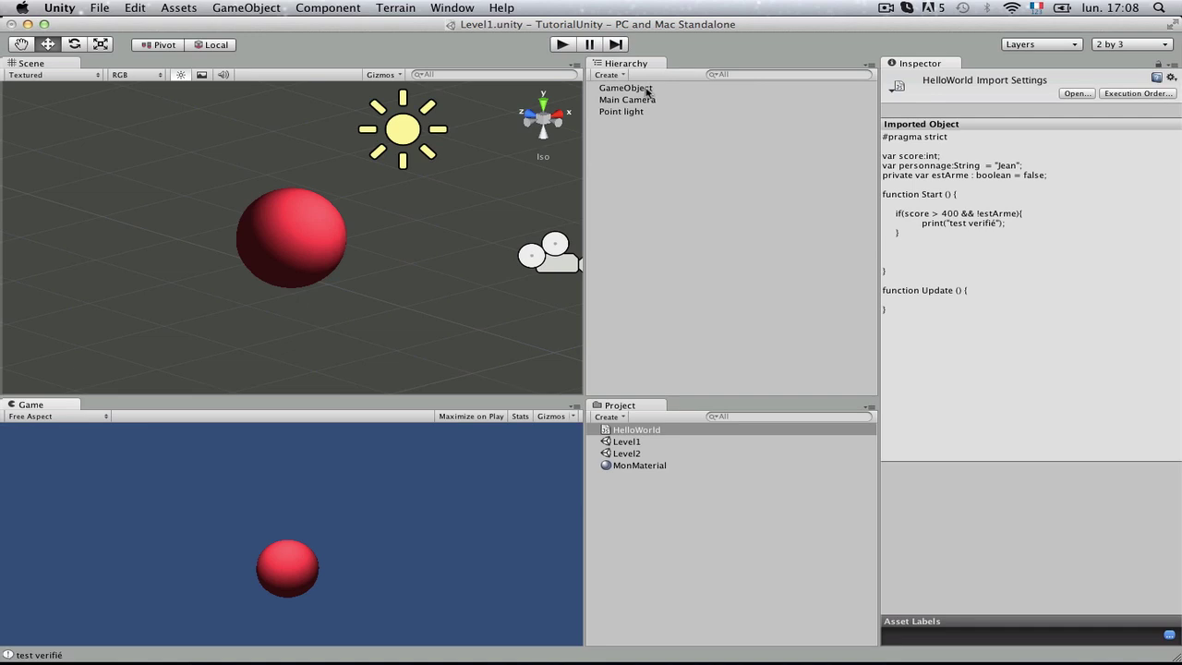
double_click(611, 441)
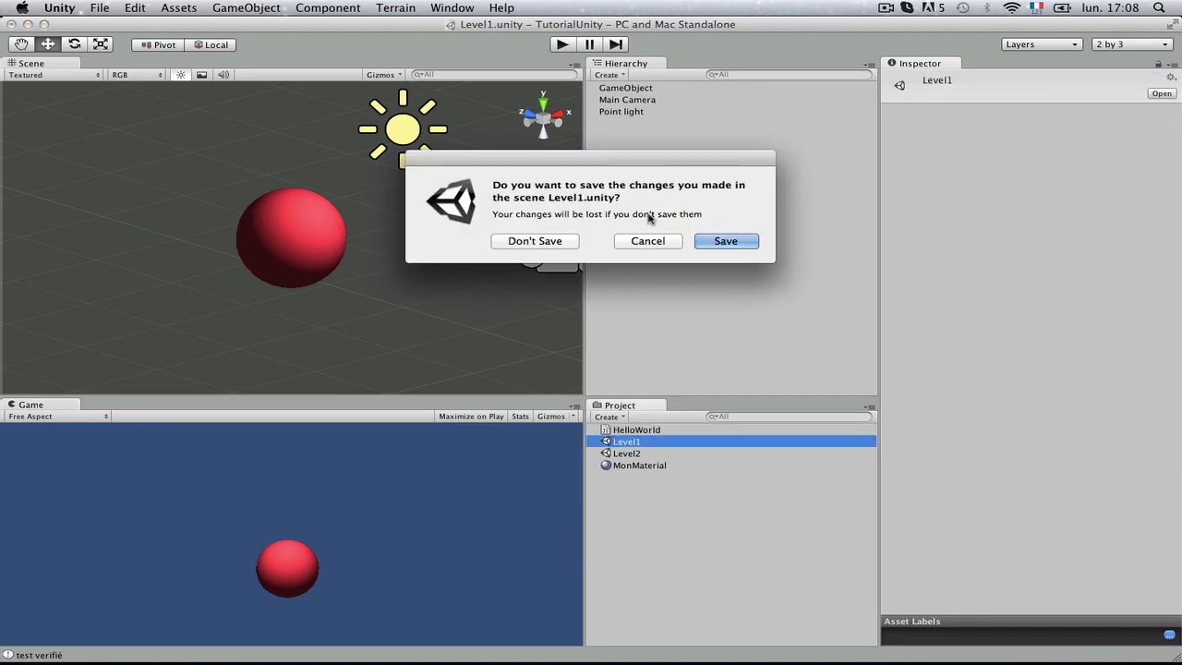
click(651, 246)
click(636, 432)
Remove the '!' before estArme, set estArme back to true, and save
double_click(637, 434)
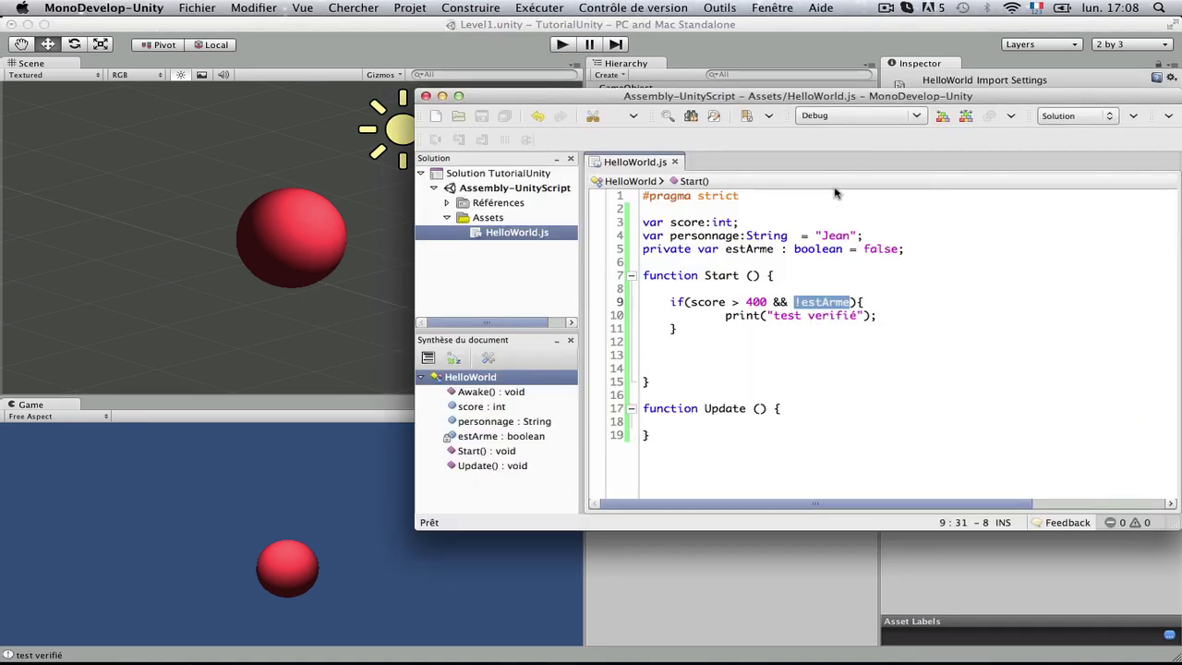
click(796, 302)
key(BackSpace)
double_click(880, 249)
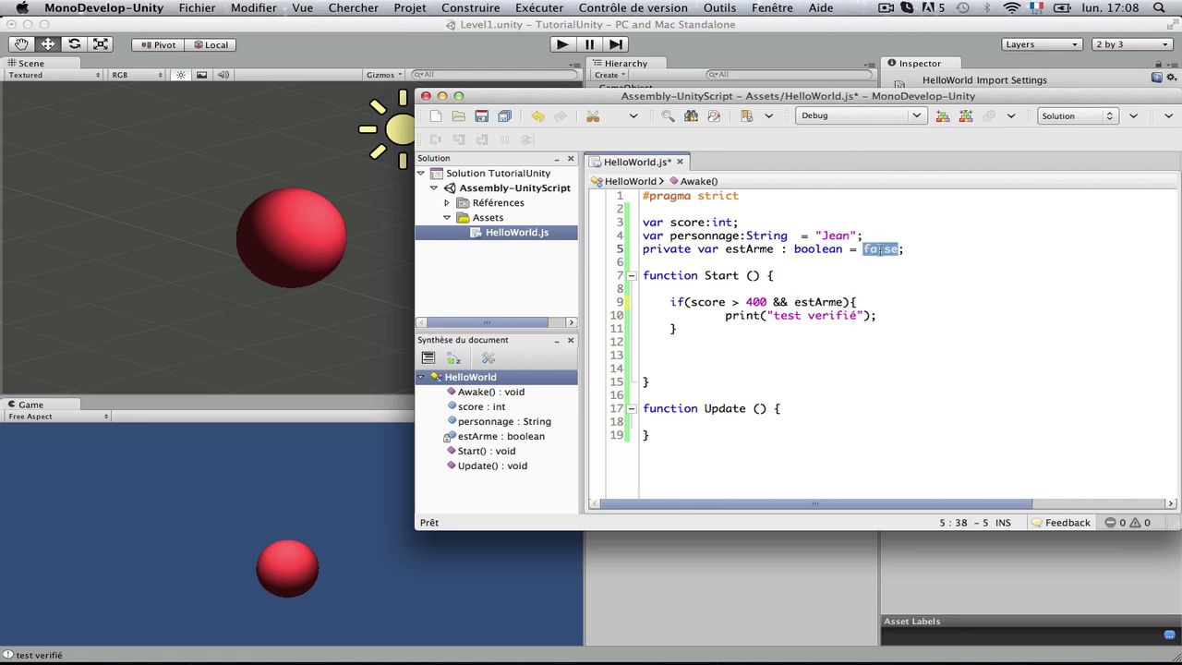
text(true)
key(super+s)
click(829, 329)
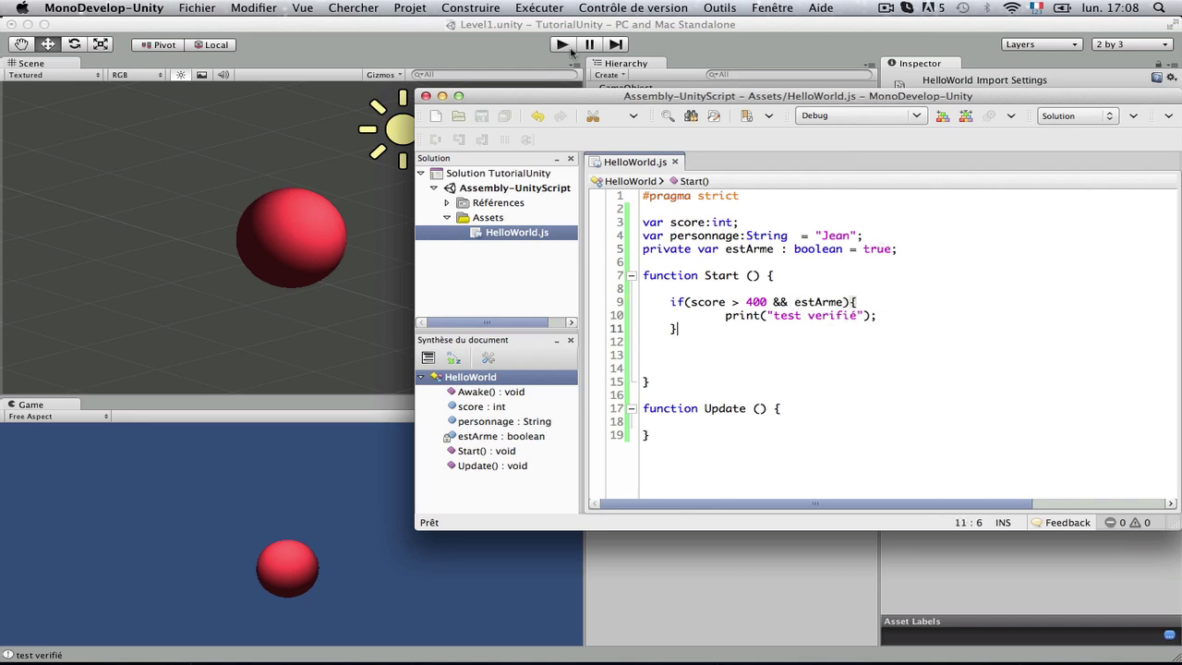
Run and stop the scene in Unity again, then reopen HelloWorld.js
click(566, 42)
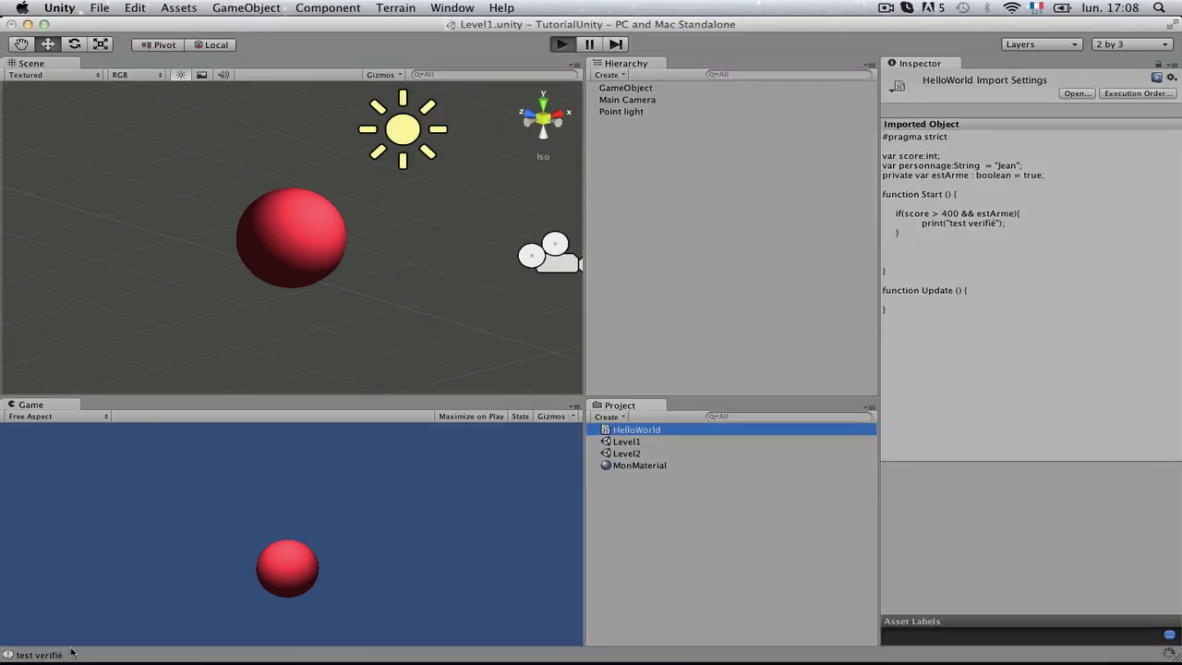
click(548, 50)
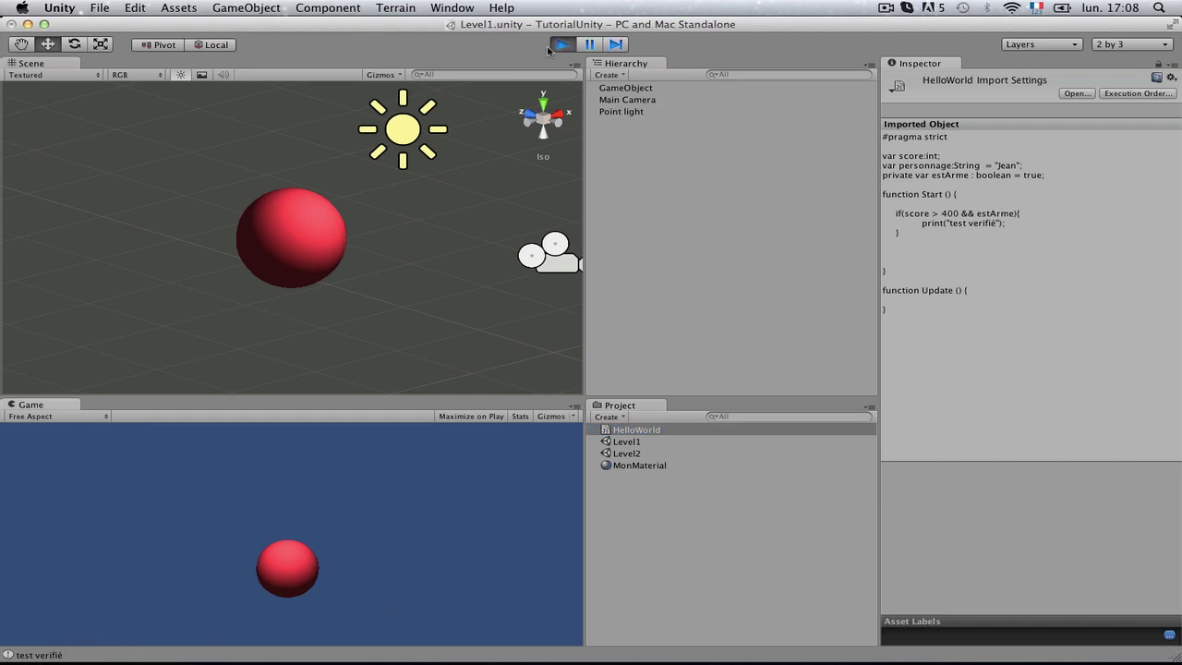
click(548, 46)
double_click(614, 430)
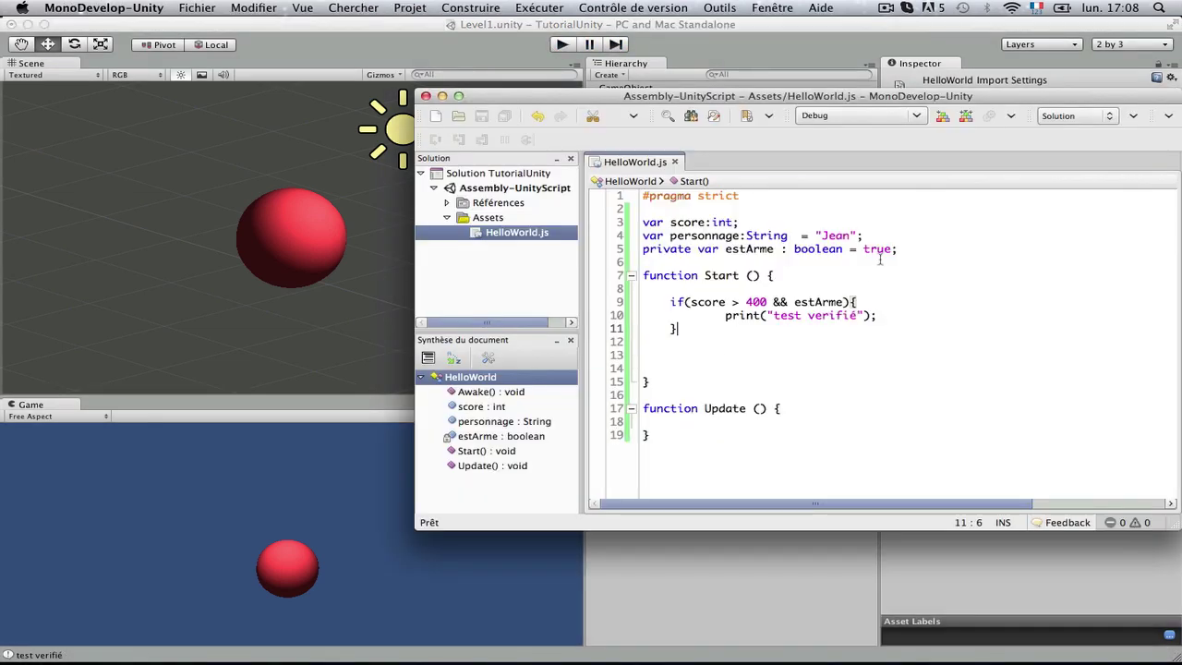
Check estArme's true value on line 5 and shift the code editor window left
click(717, 249)
click(876, 248)
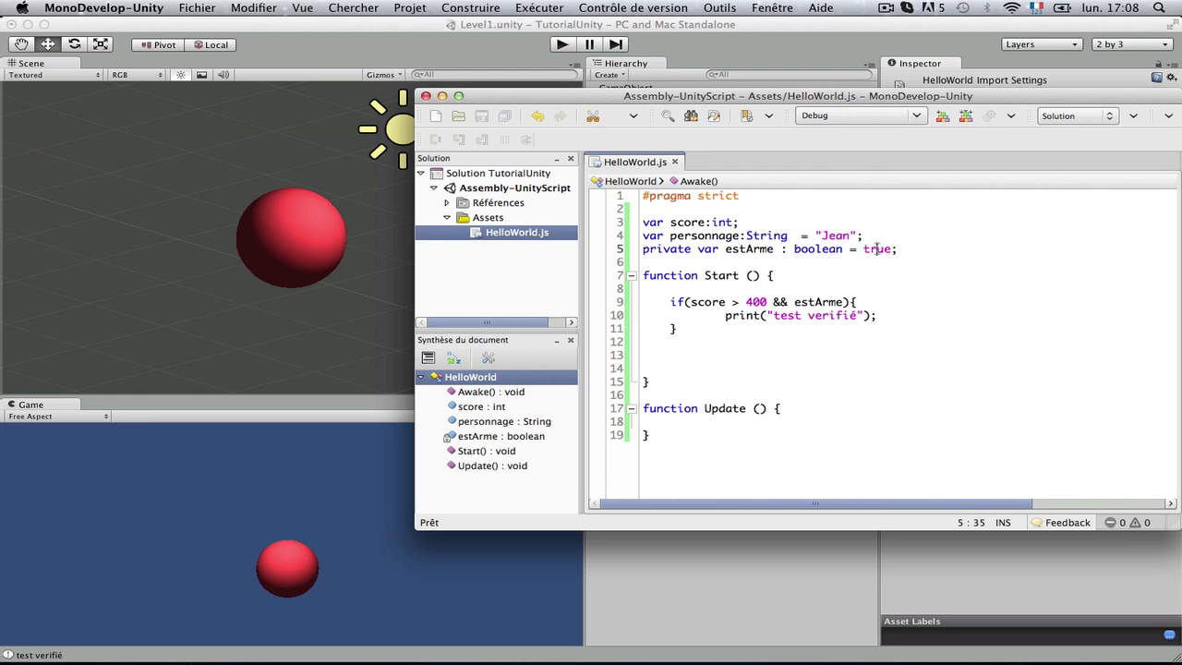
double_click(876, 248)
click(684, 211)
drag(932, 97, 770, 92)
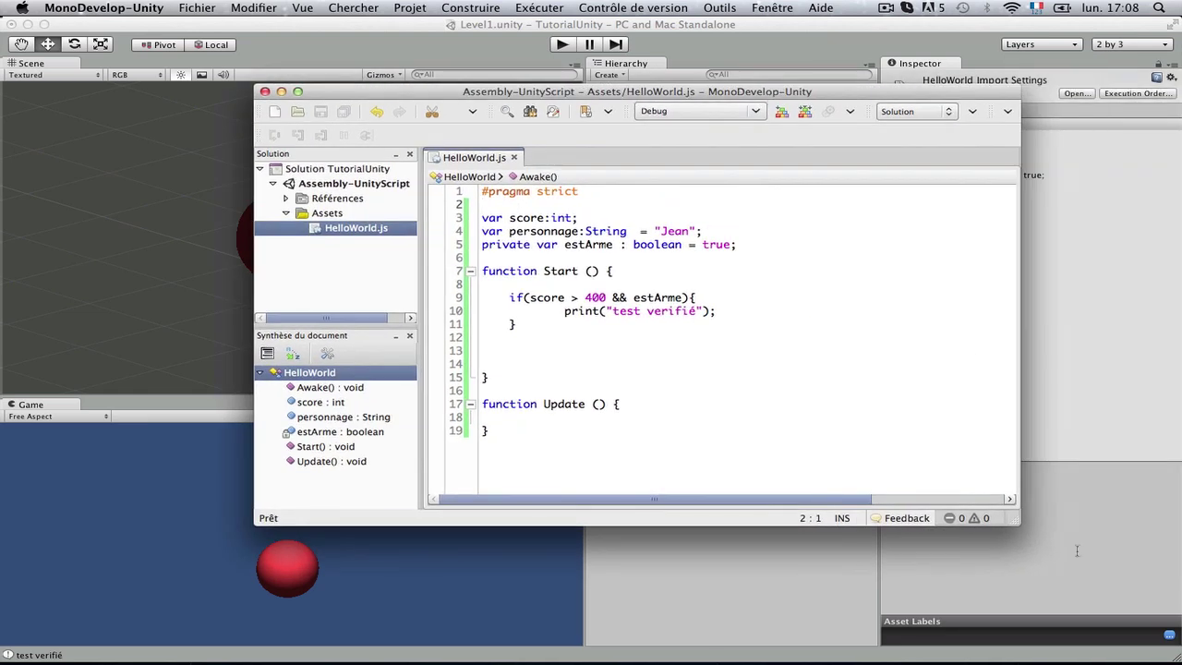
click(794, 328)
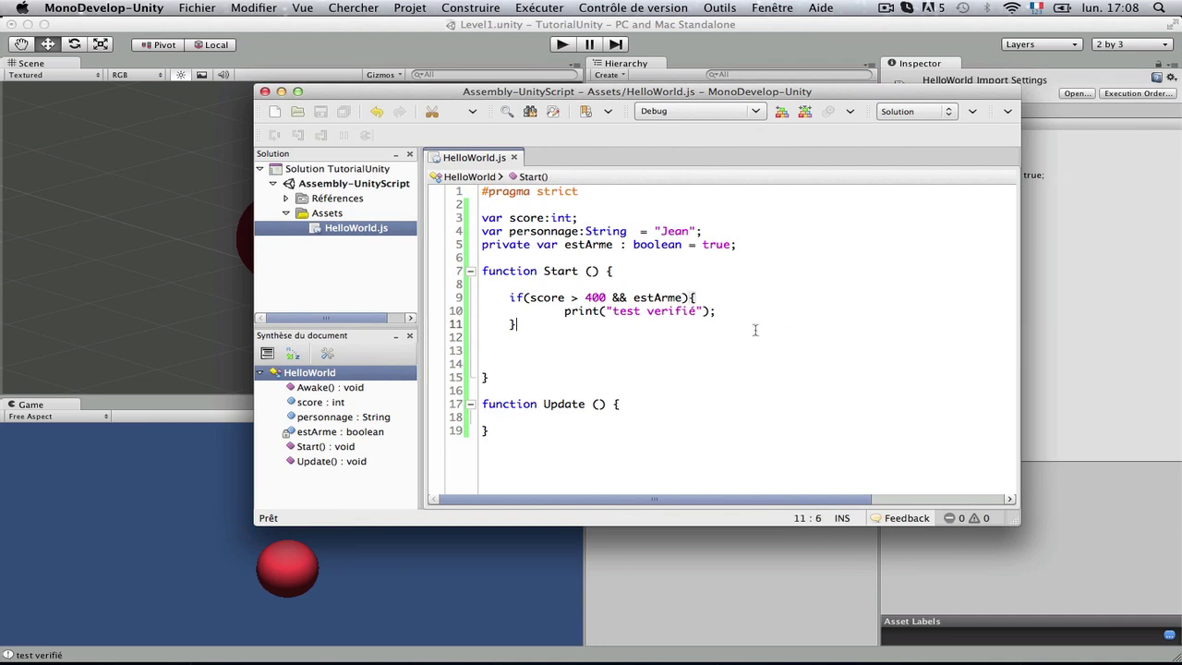